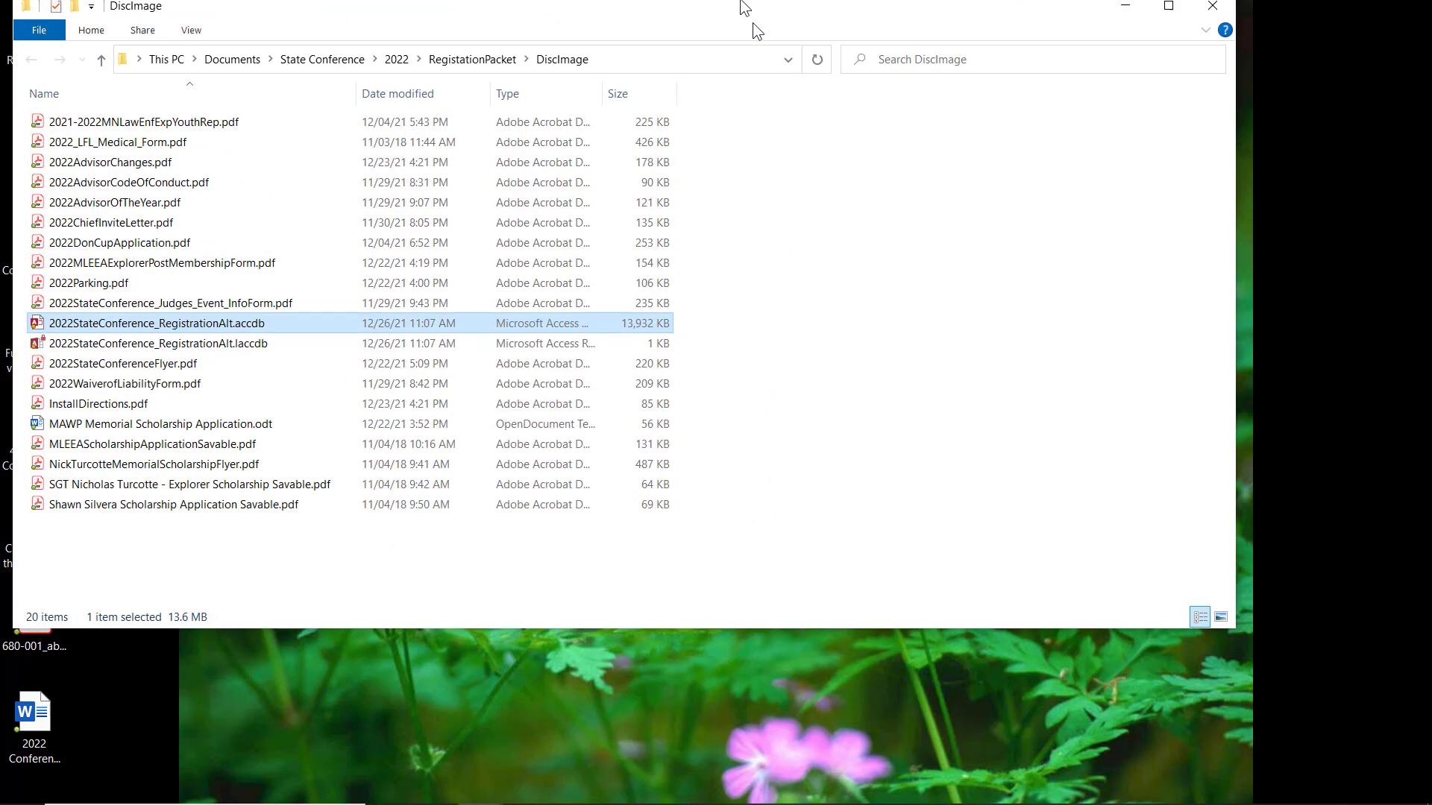
Step: Close the DiscImage folder window and maximize the 2022StateConference_RegistrationAlt database window
drag(753, 23, 839, 112)
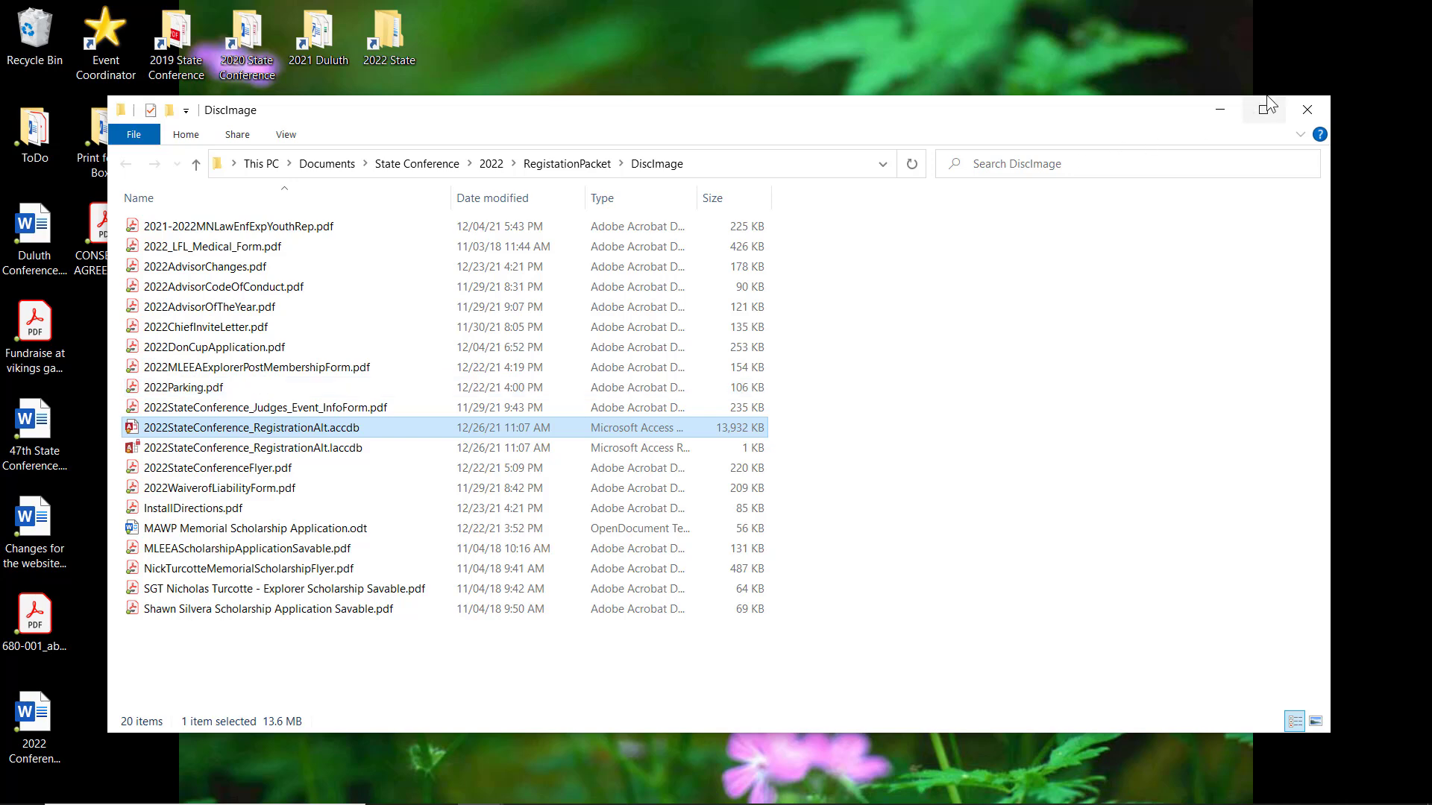
click(1312, 114)
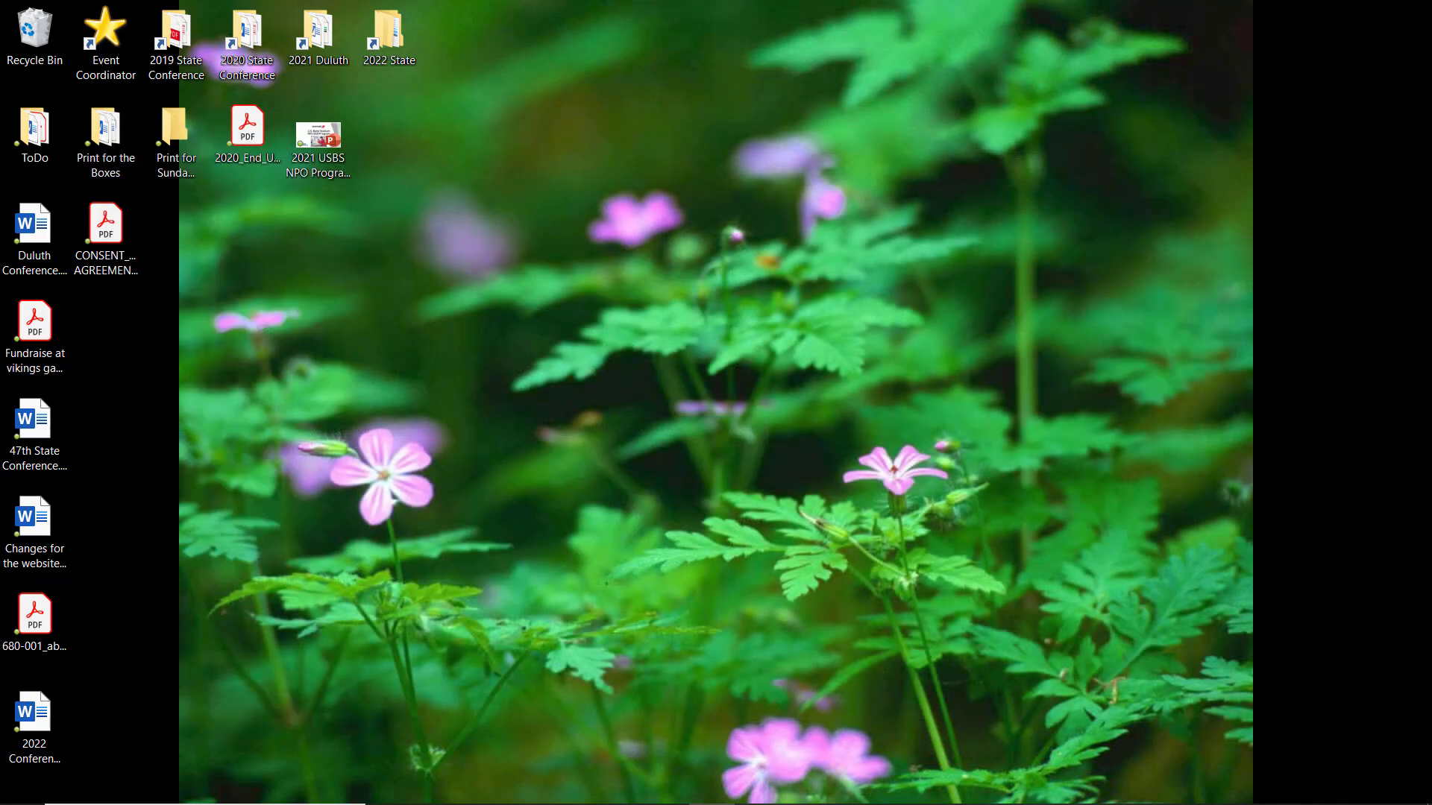
drag(686, 0, 710, 191)
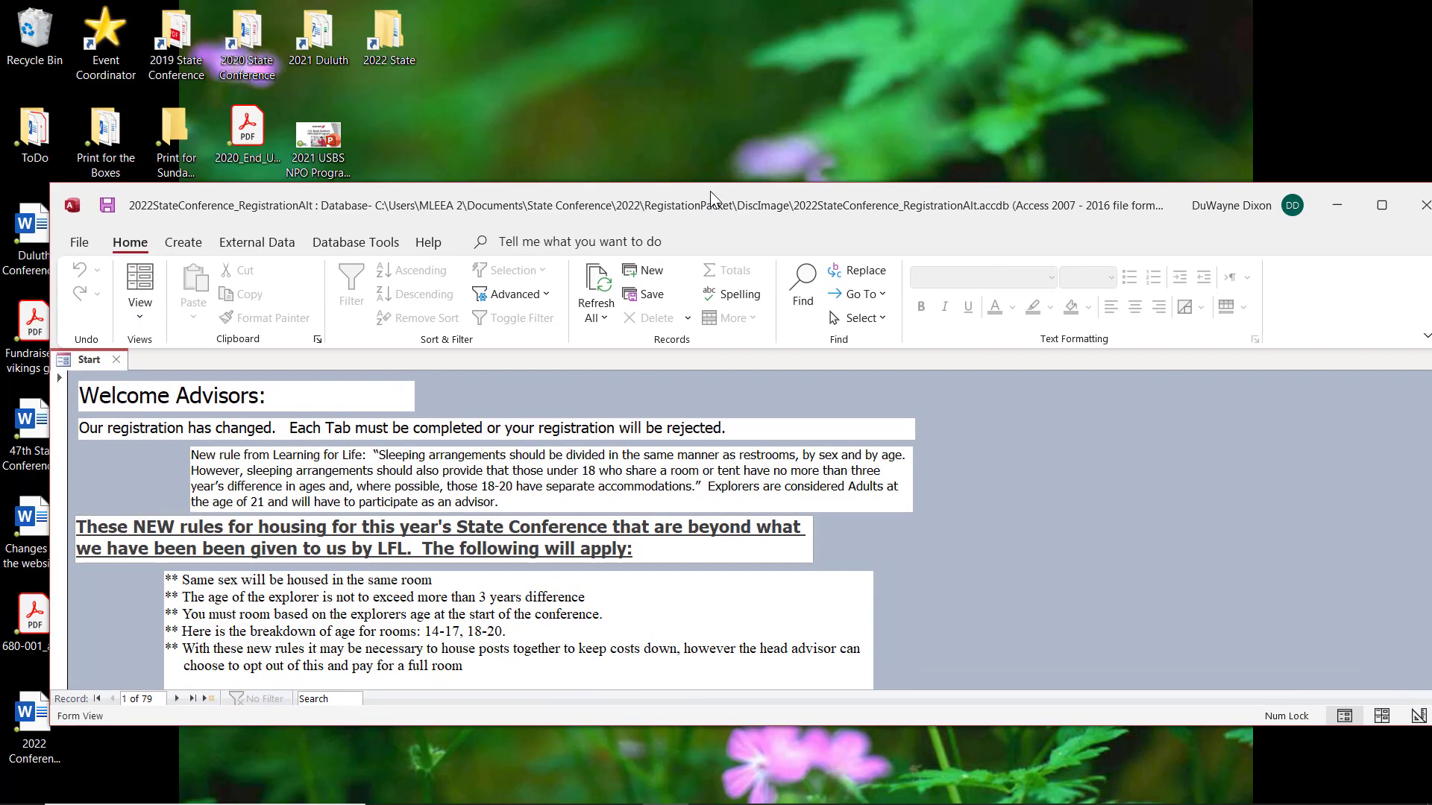
click(1382, 206)
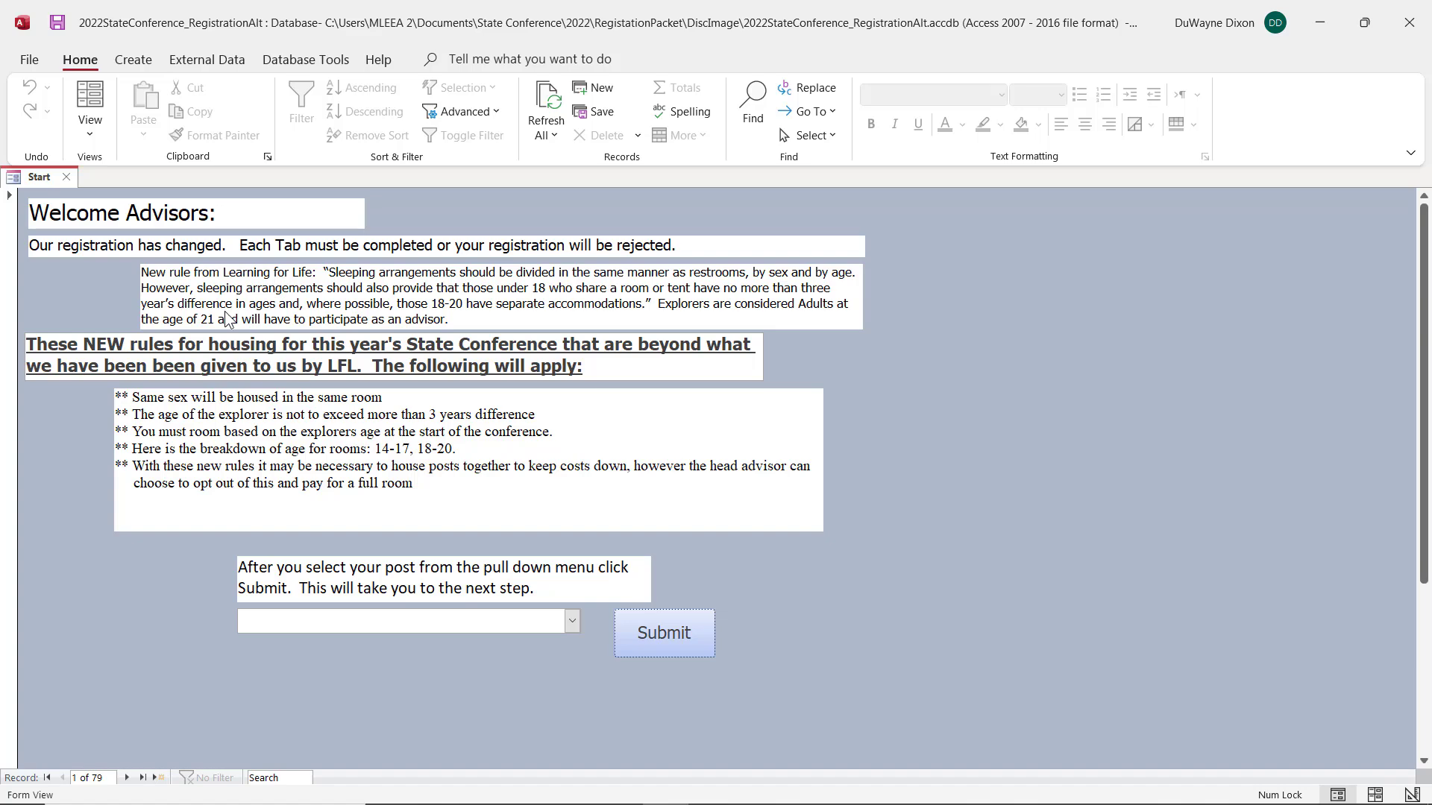
Step: Submit Anoka County Sheriff Explorer Post as the post and open its advisor registration form
click(565, 623)
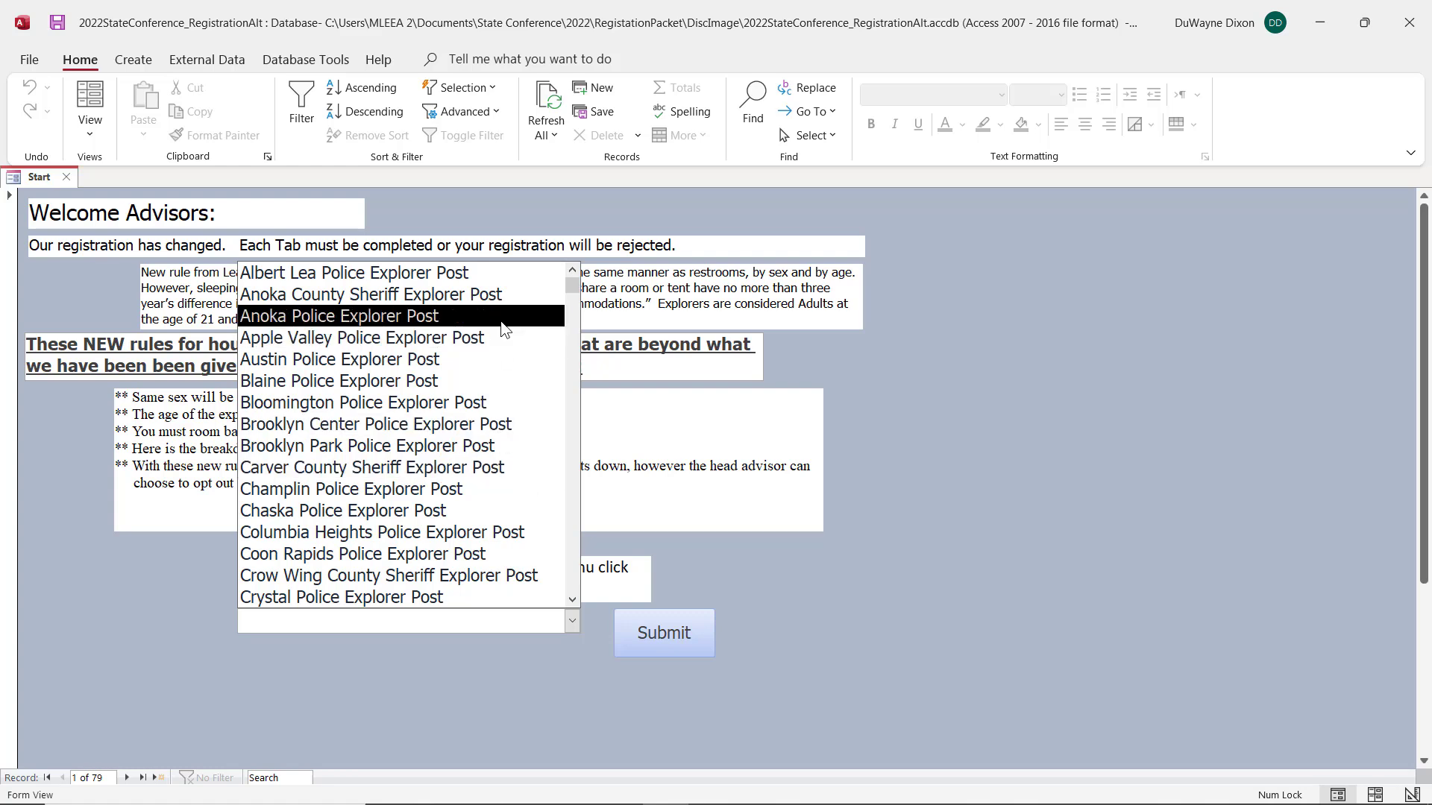
click(461, 297)
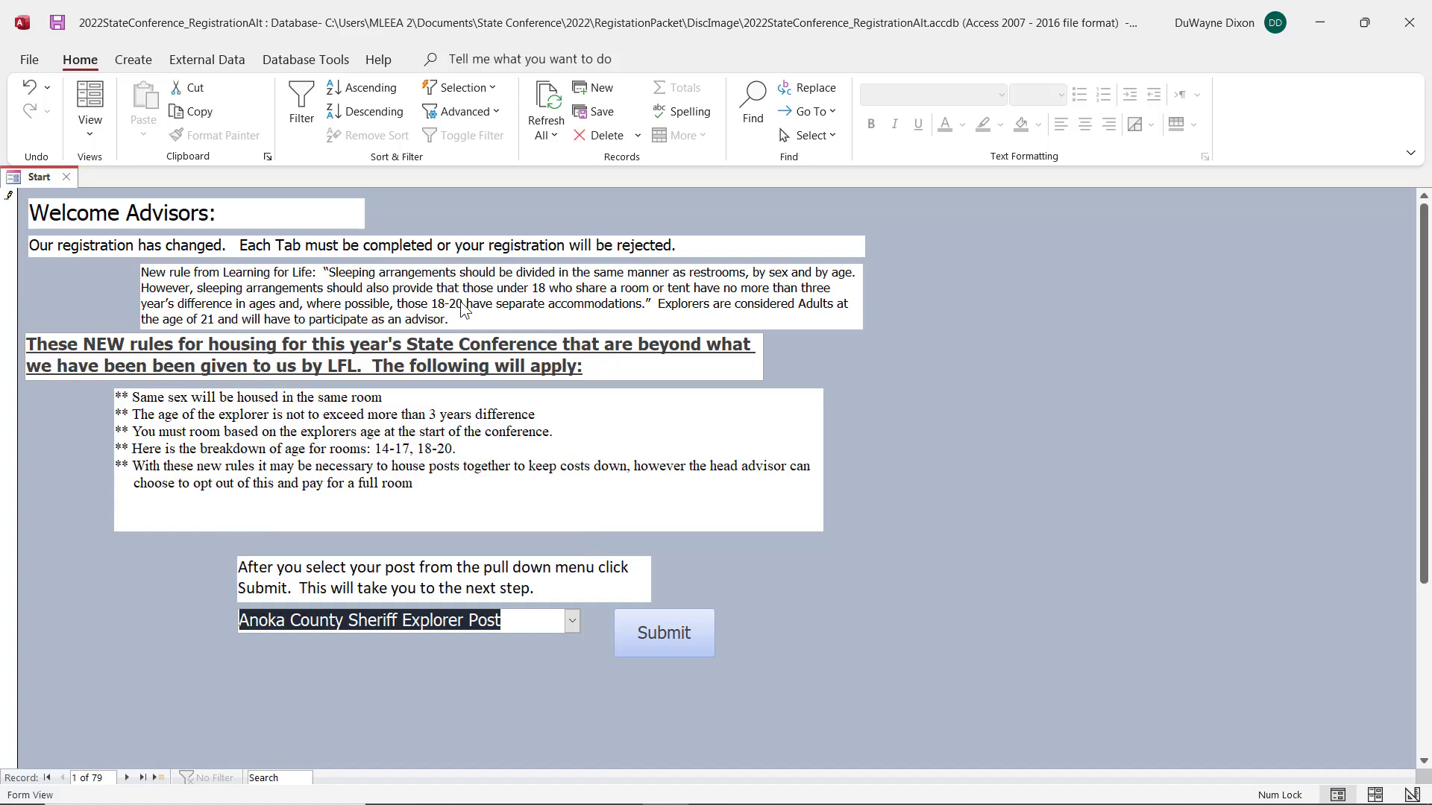
click(671, 641)
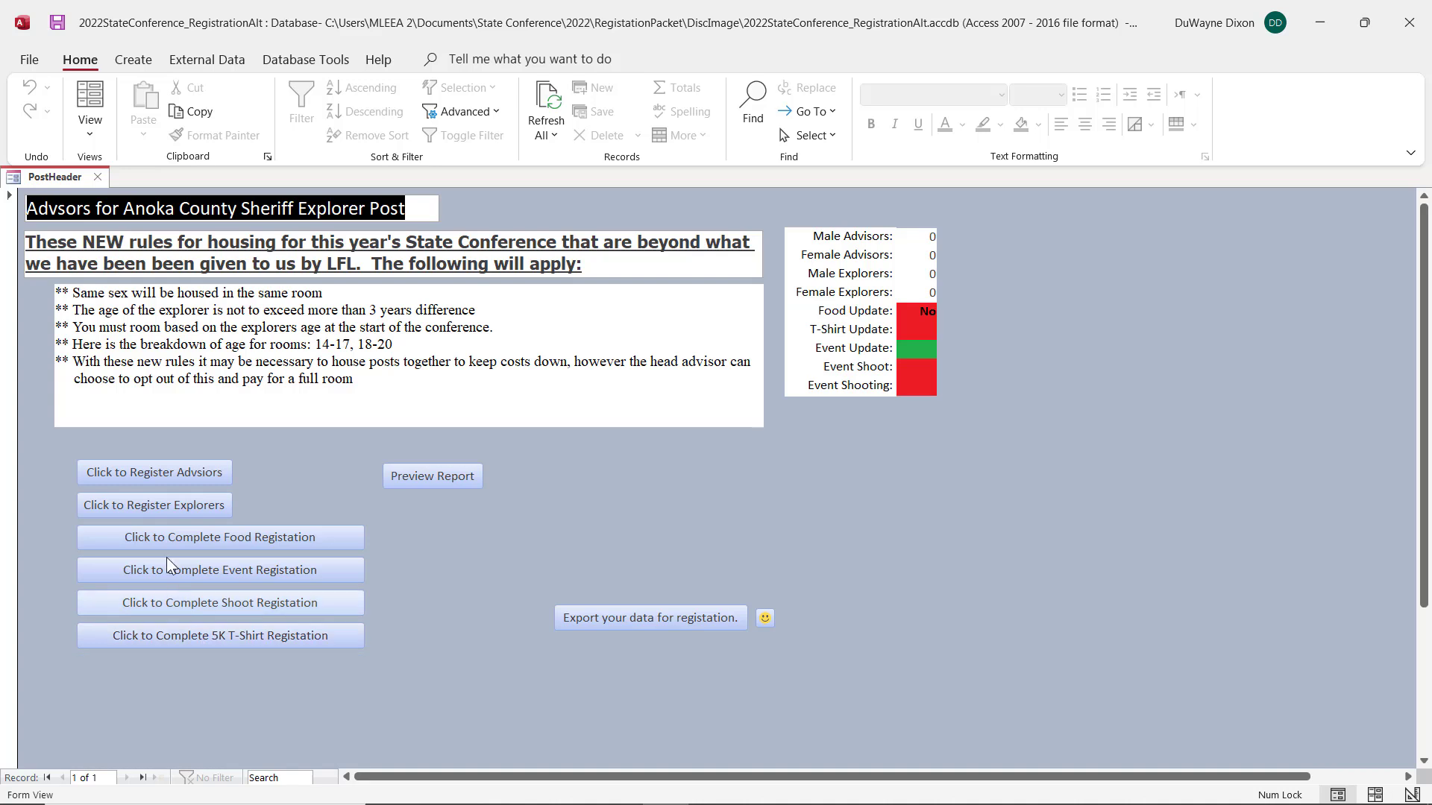
click(145, 473)
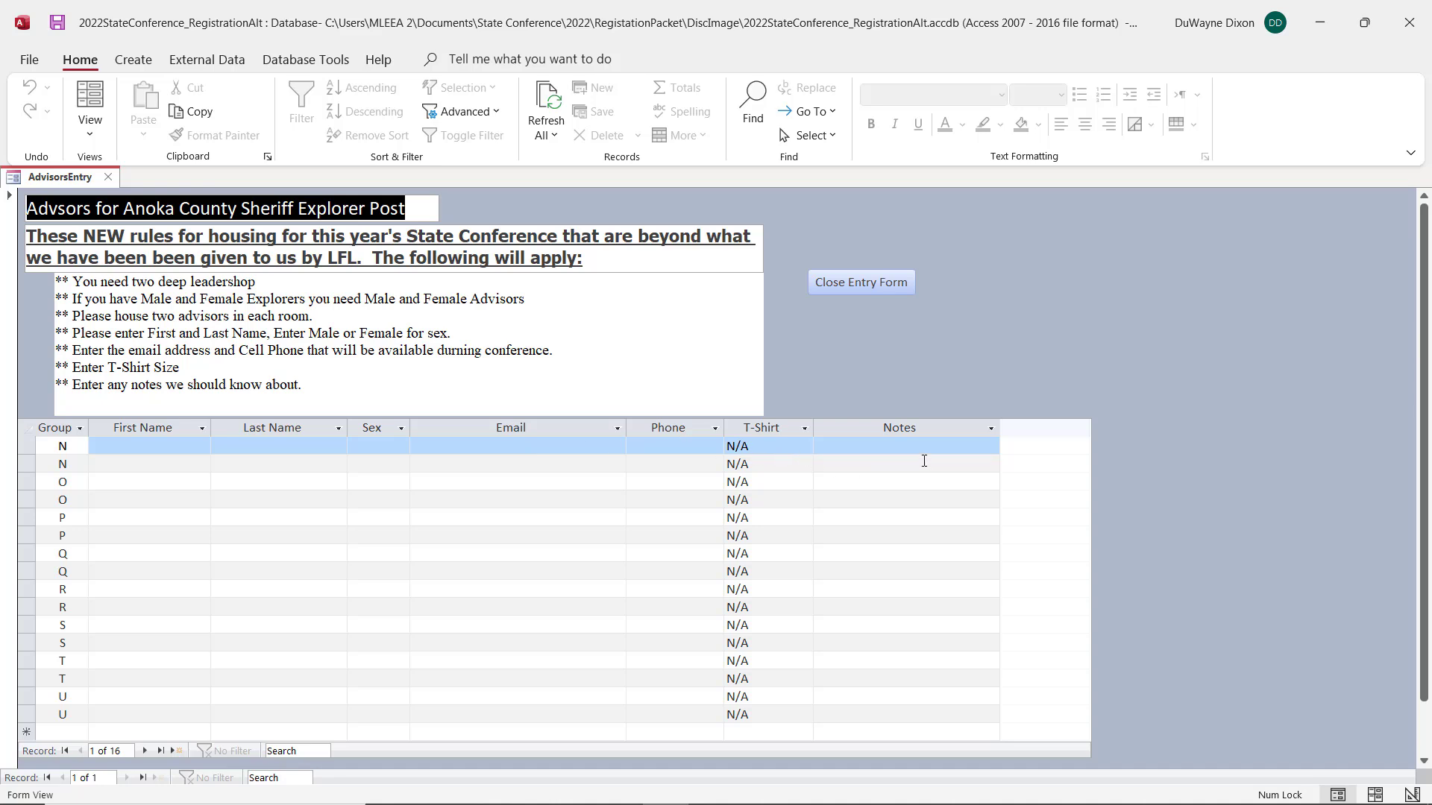
Step: Enter the first advisor's first and last name in the first group N row and set the sex to Male
click(145, 444)
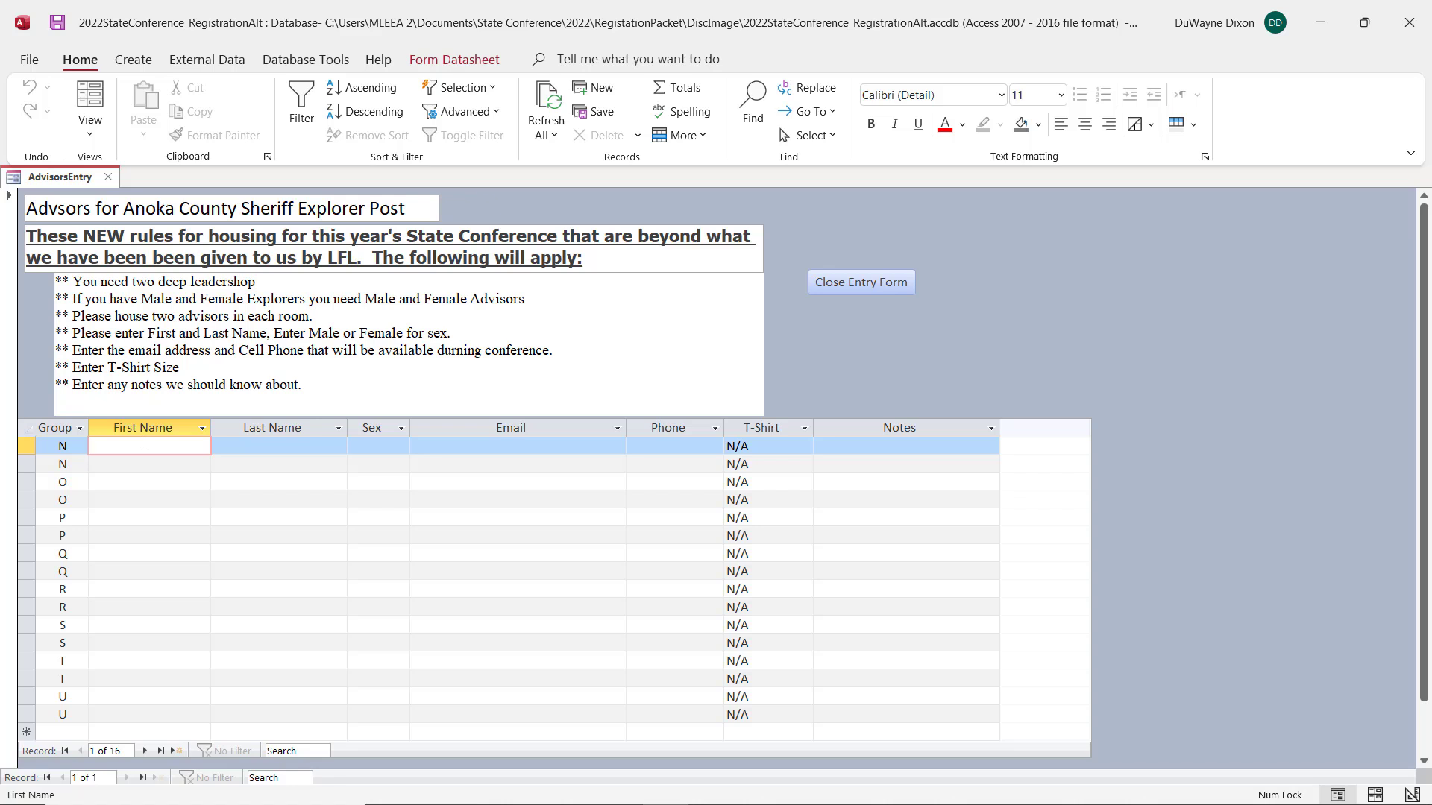
key(Tab)
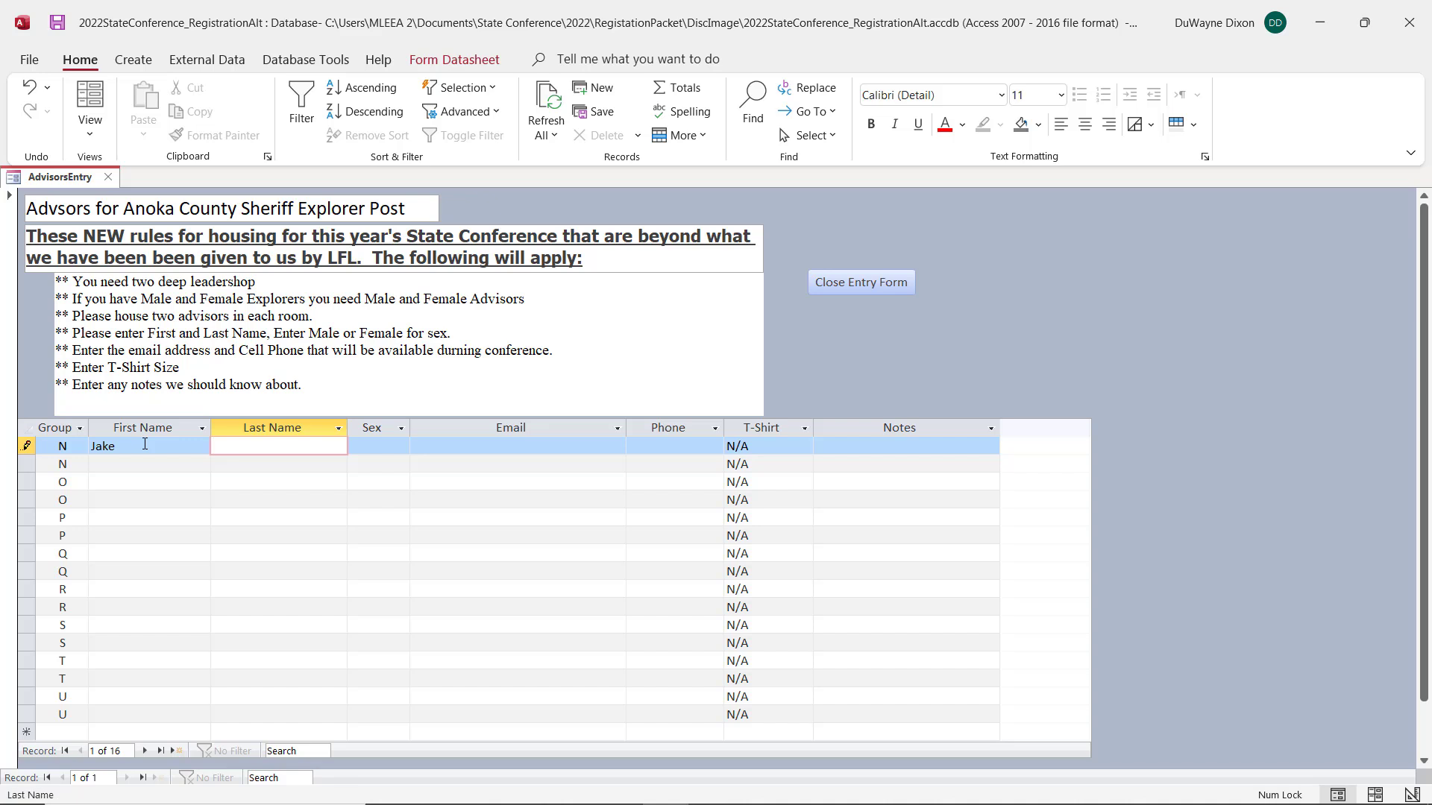
key(Tab)
text(Male)
key(Tab)
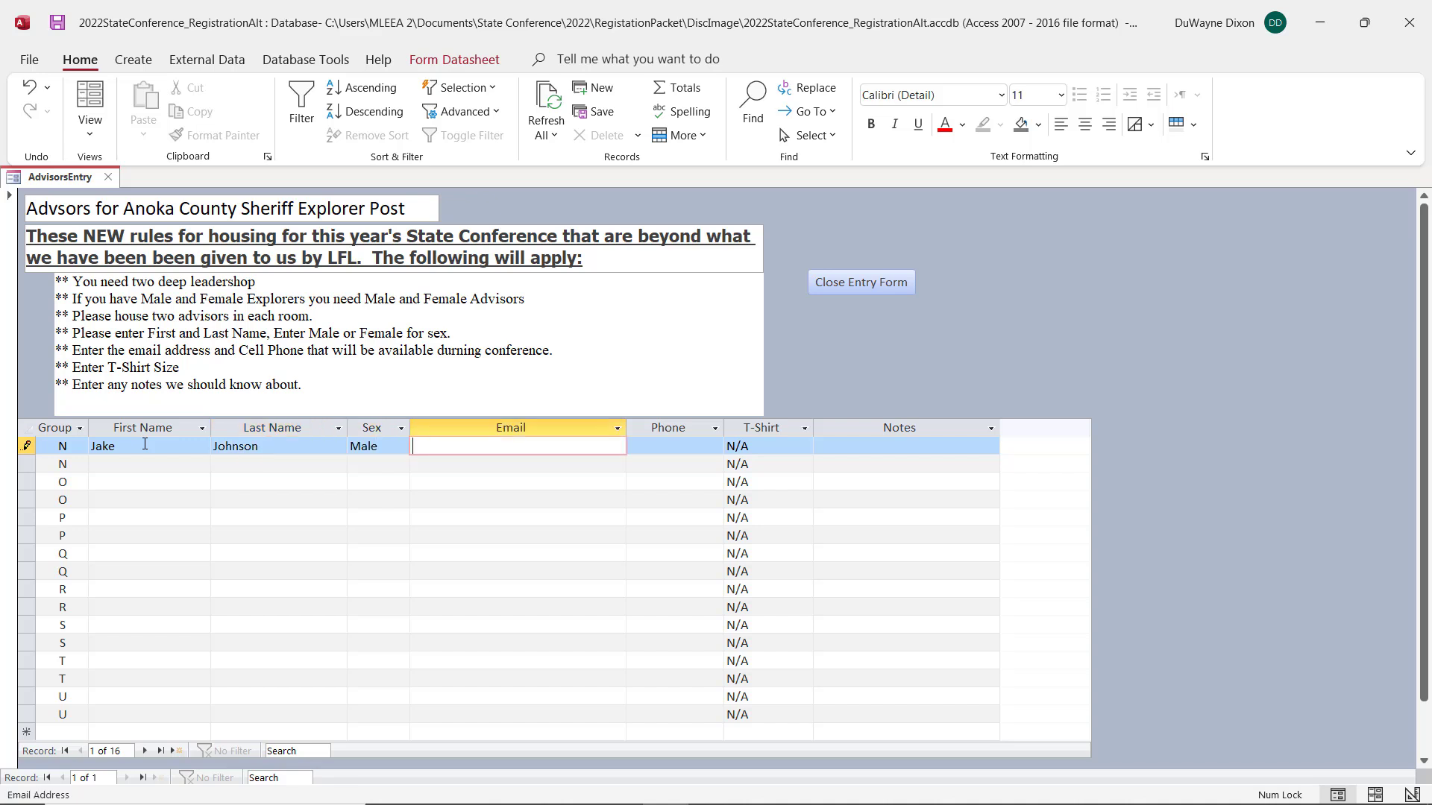
Step: Fill in the first advisor's email and phone number, set the T-shirt size to Large, and leave the notes empty
text(test@test.com)
key(Tab)
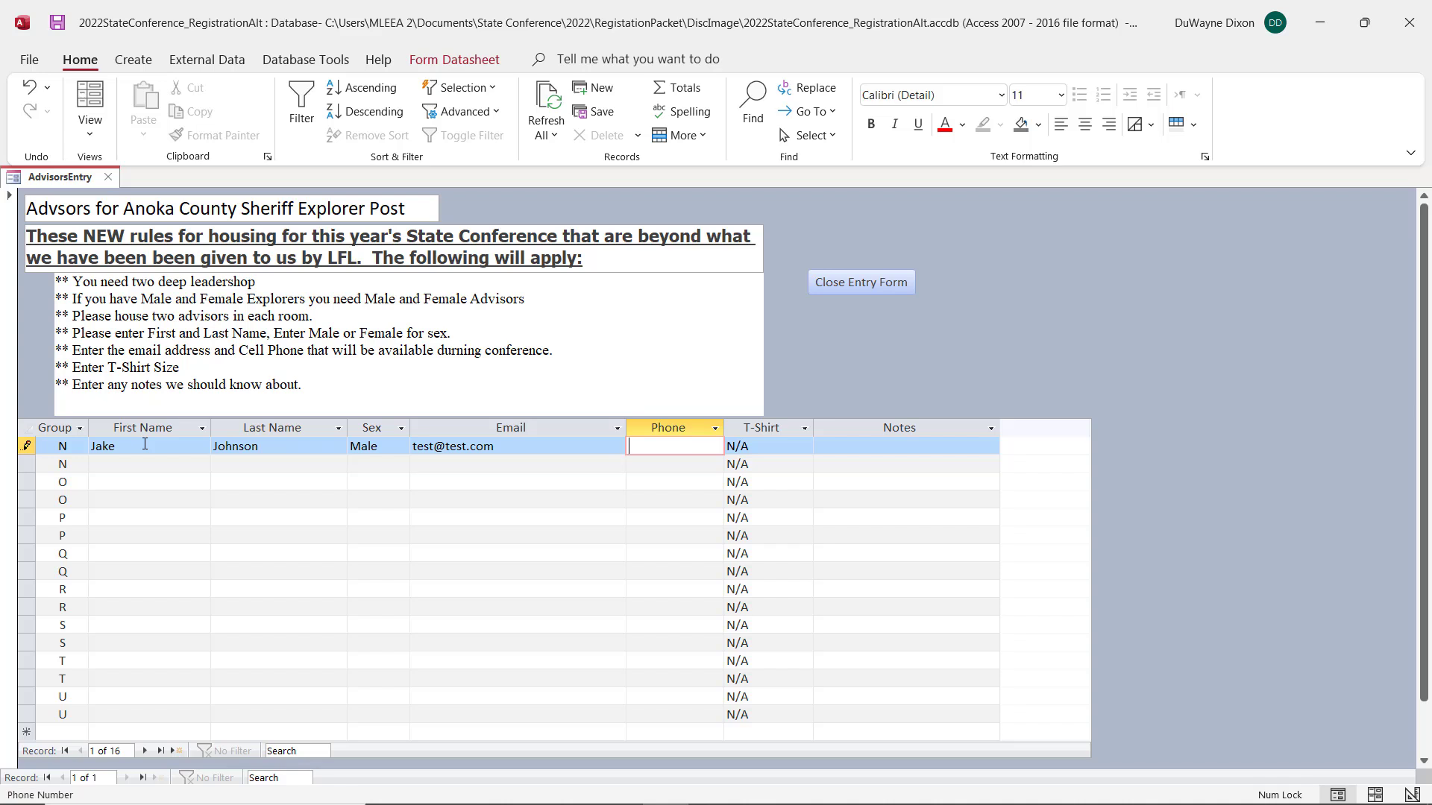
text(999) 999-9999)
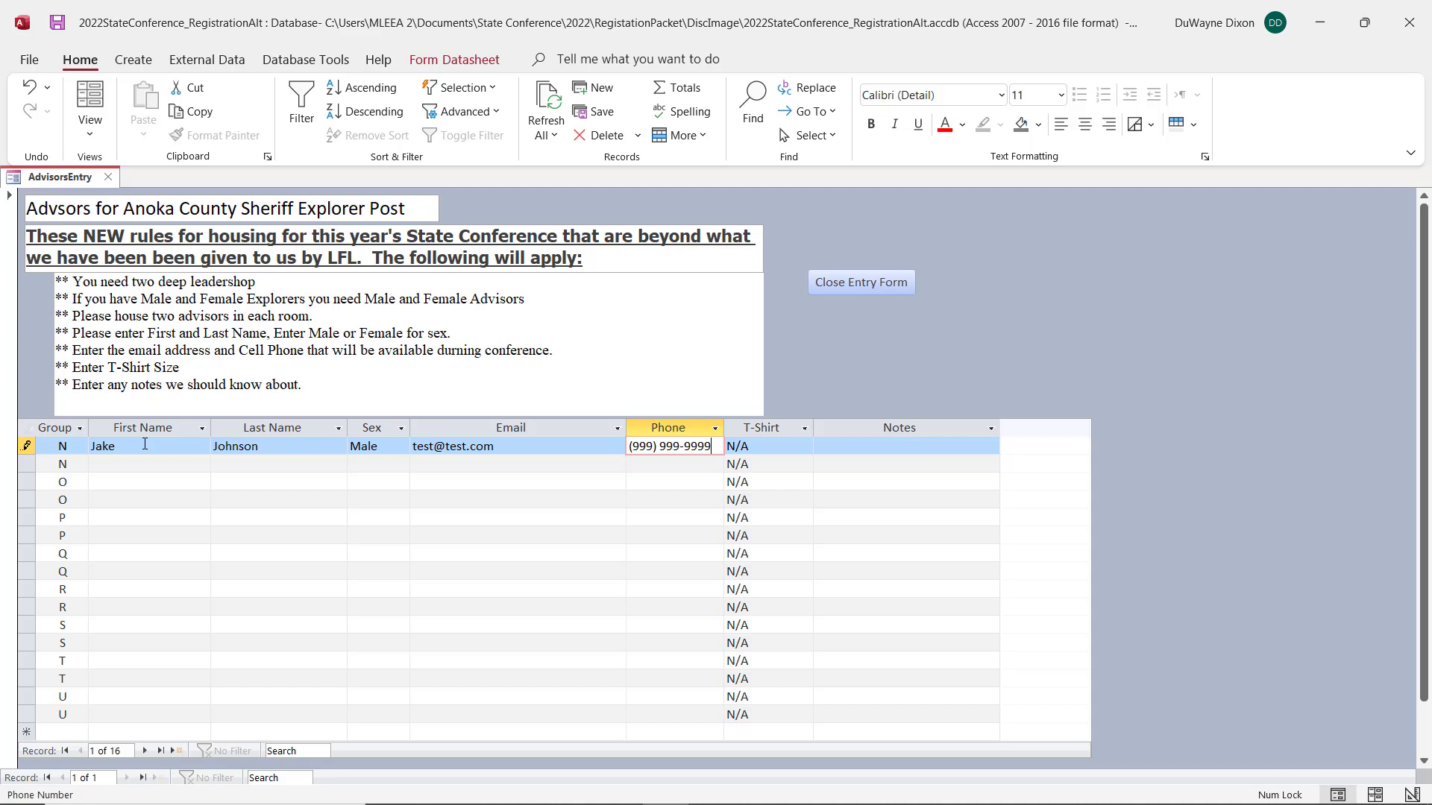
key(Tab)
text(L)
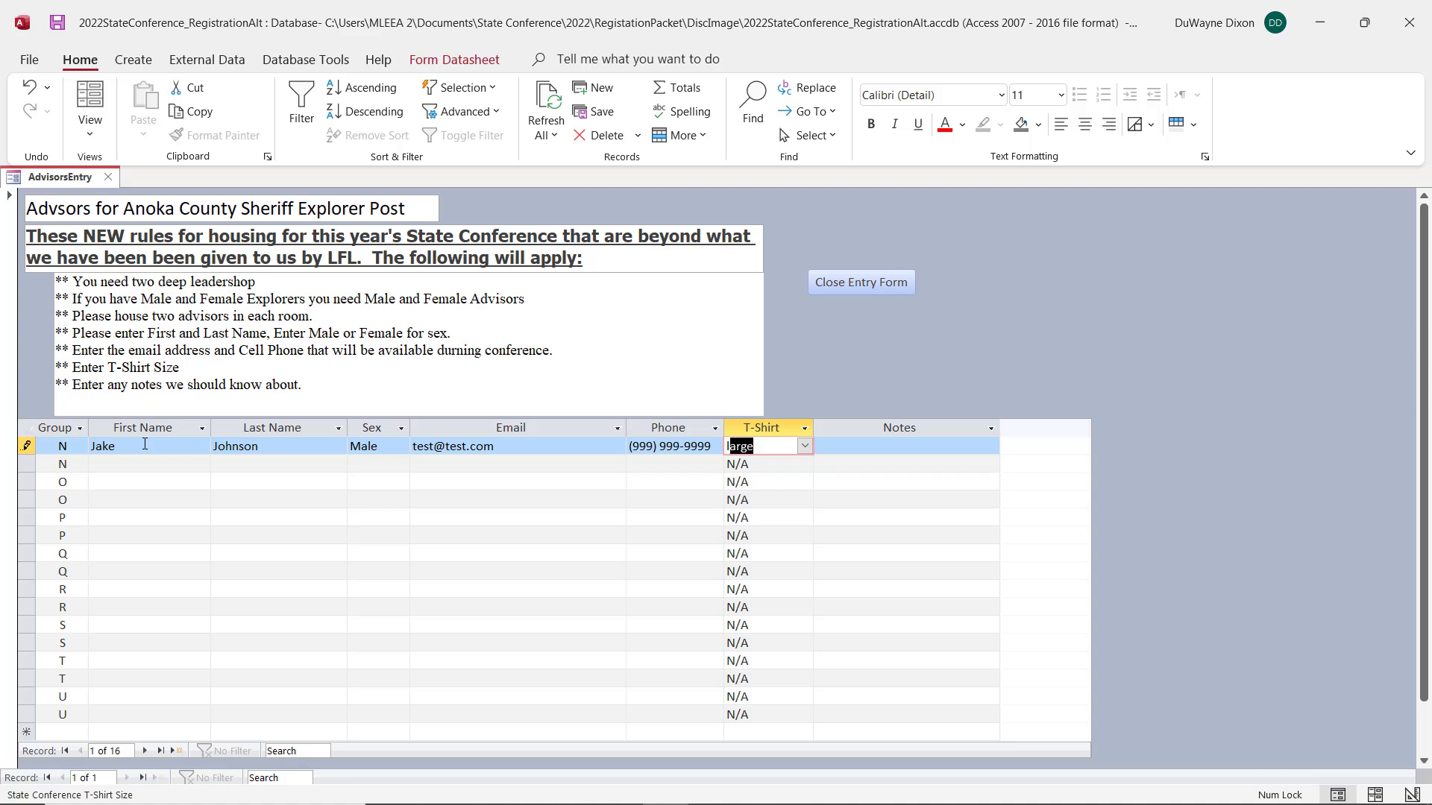
key(Tab)
Step: Enter the second advisor's first and last name in the second group N row and set the sex to Male
key(Tab)
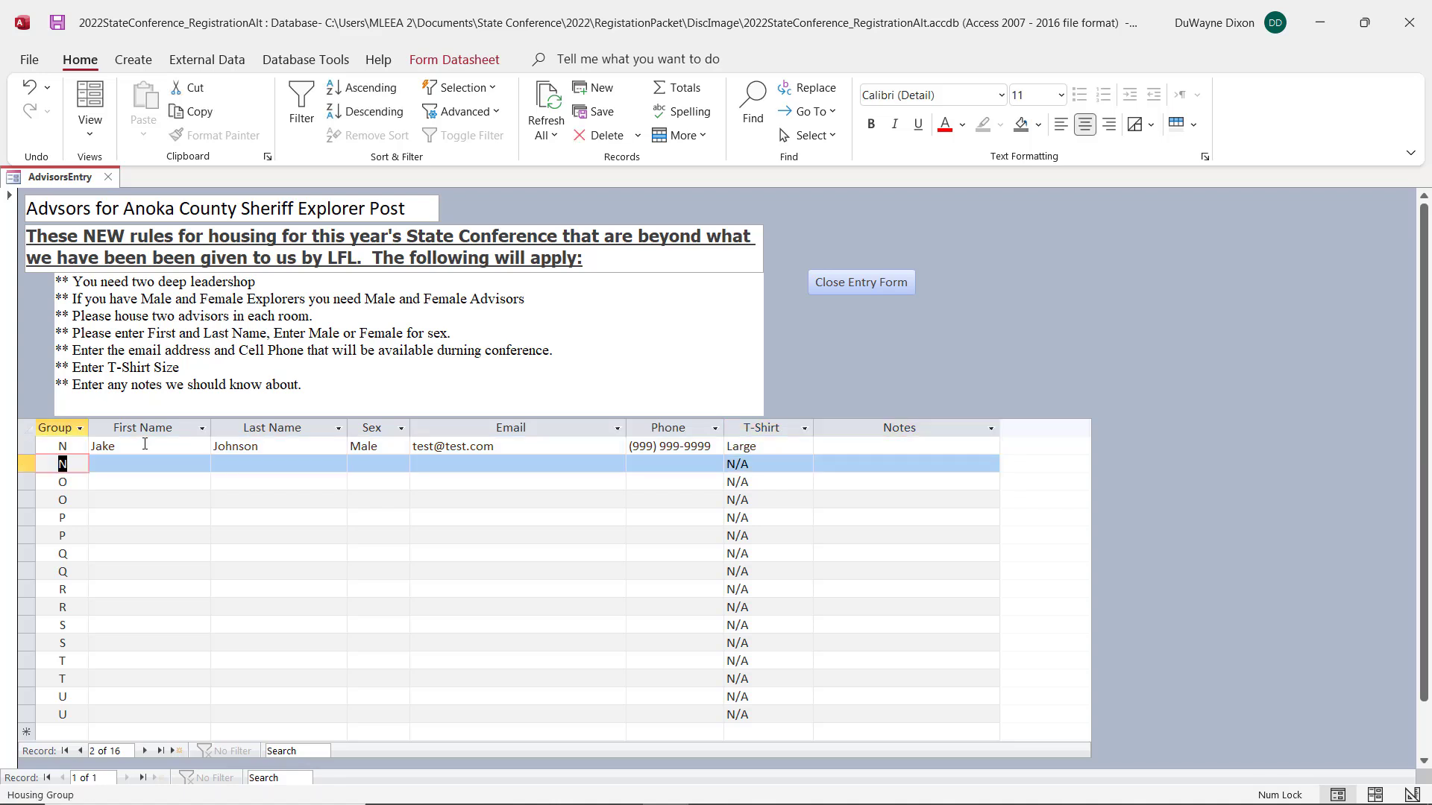
key(Tab)
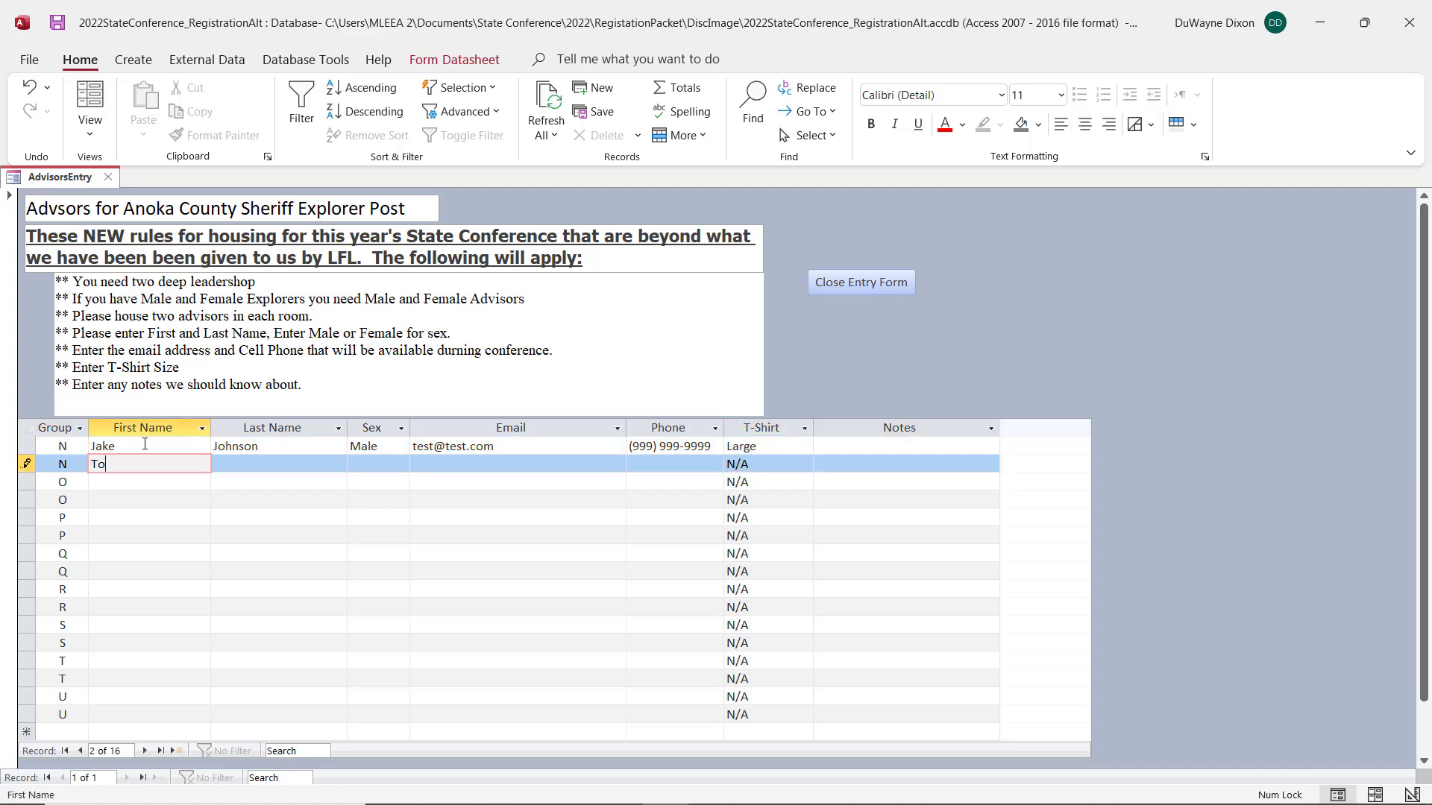
key(Tab)
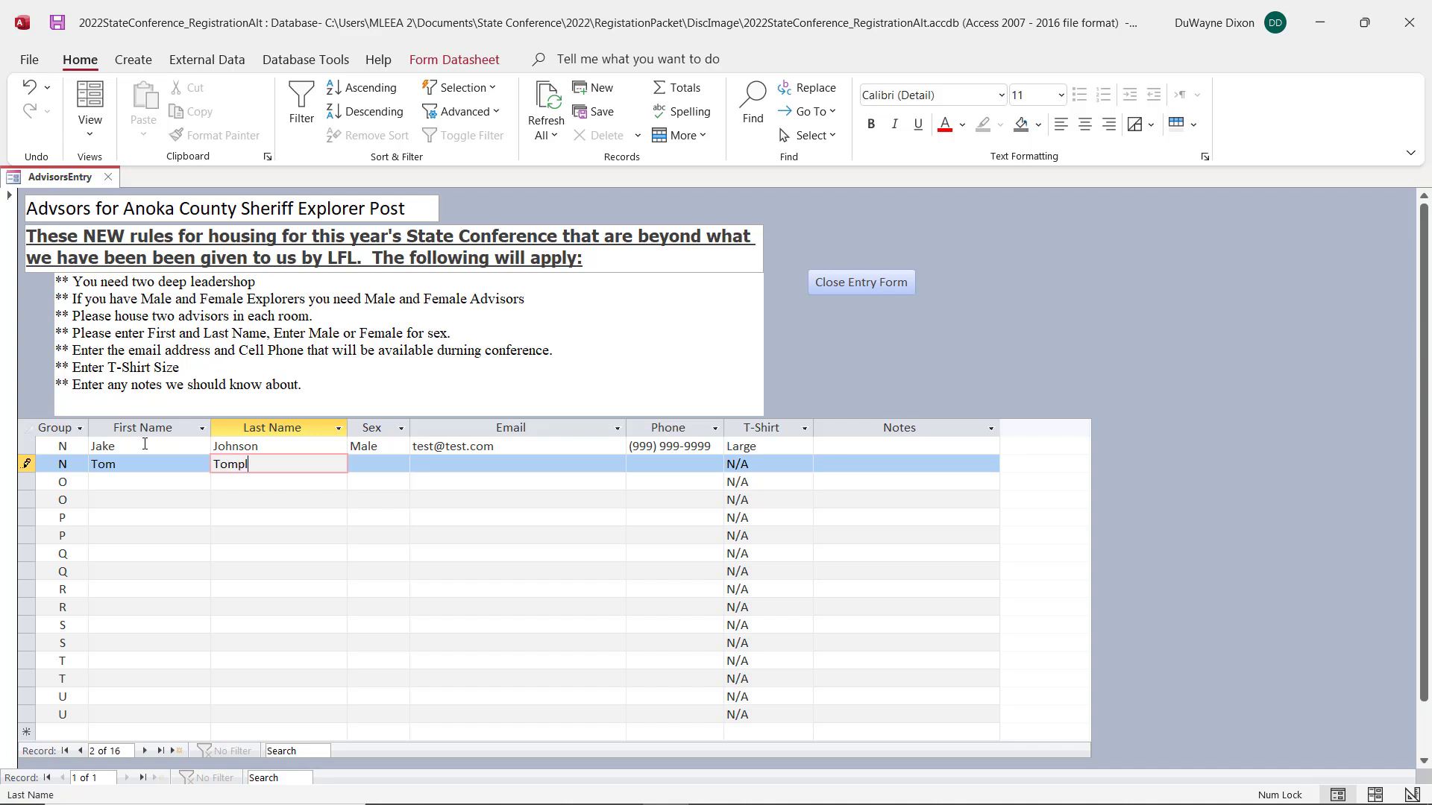
key(Tab)
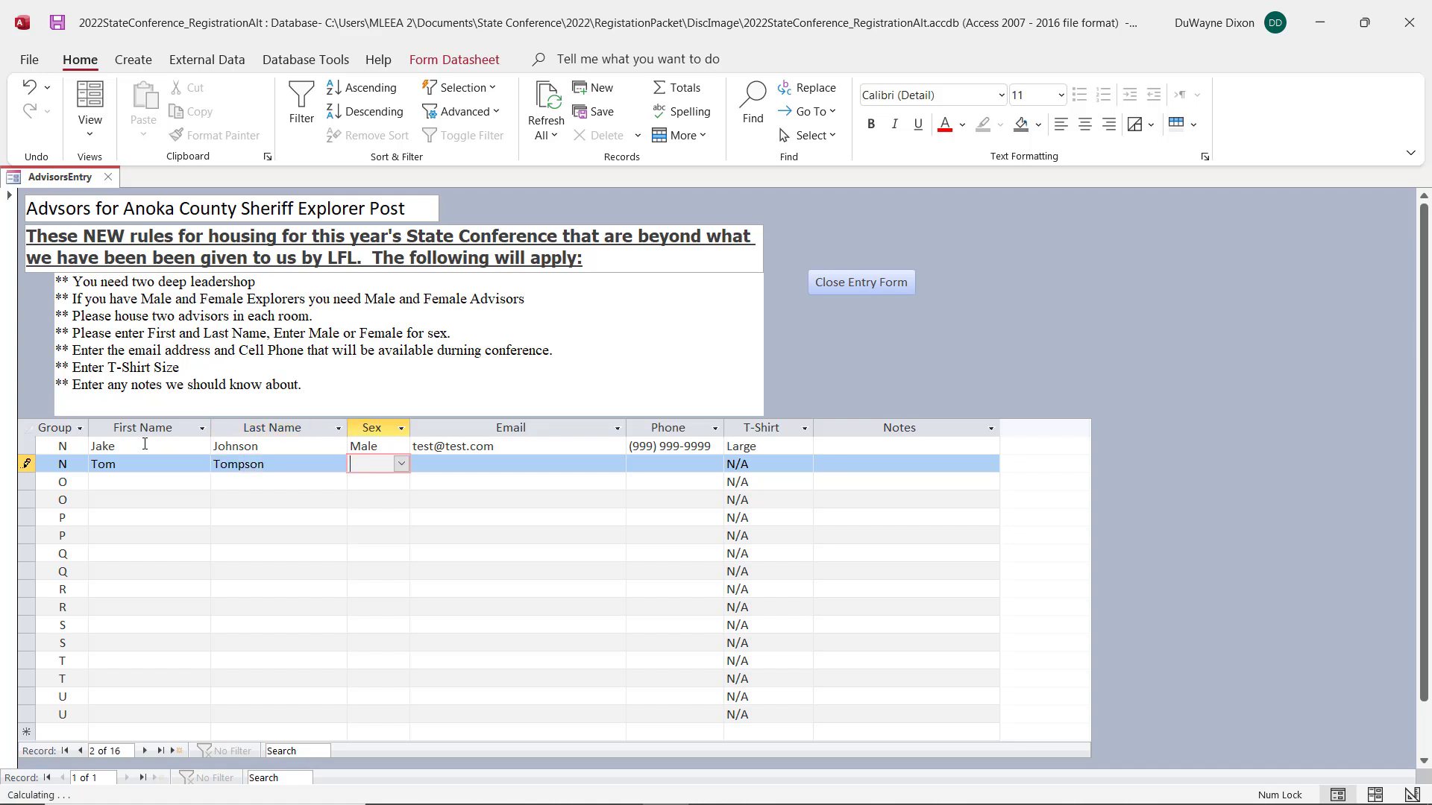
text(Male)
key(Tab)
Step: Give the second advisor the same email and phone number as the row above and set the T-shirt size to X Large
text(test)
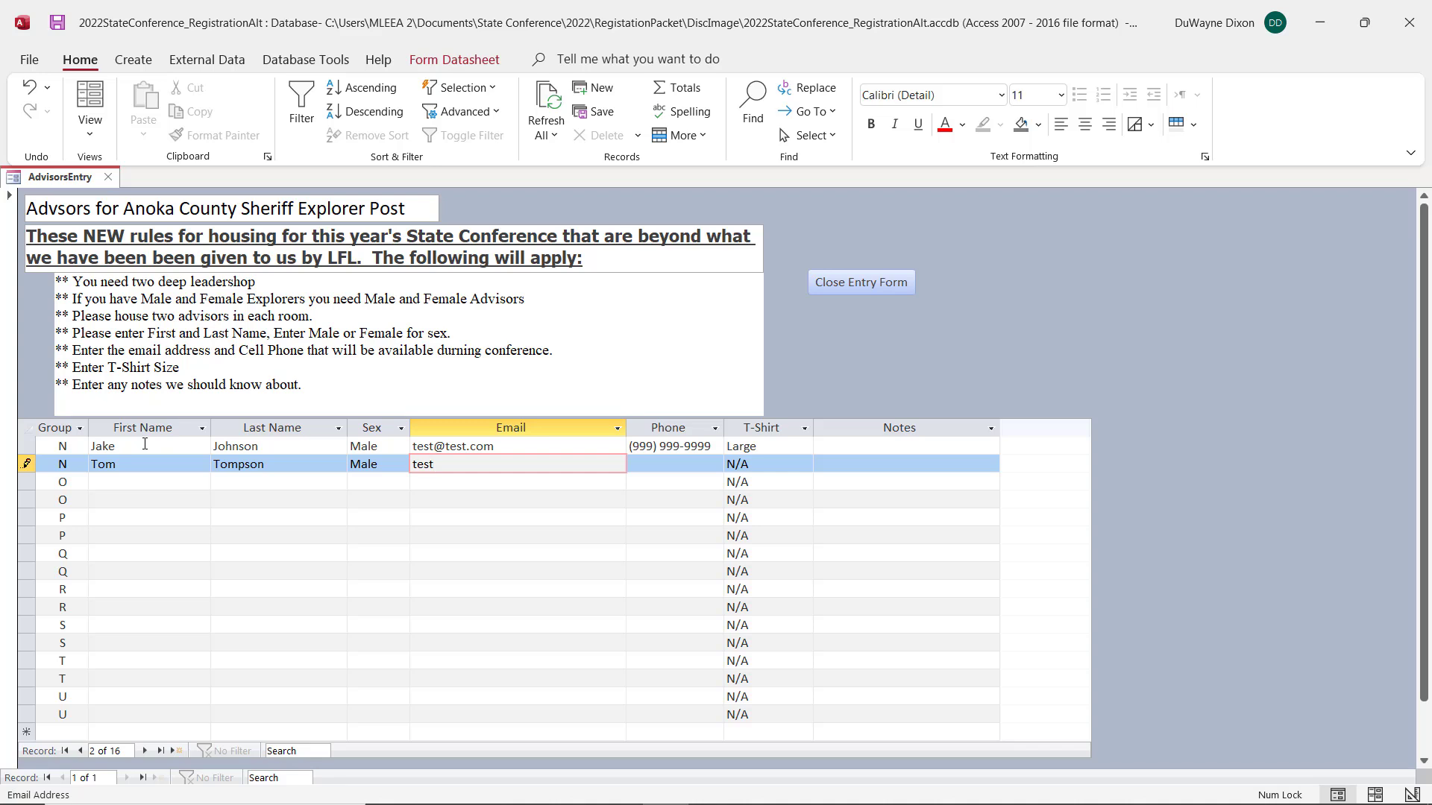
key(BackSpace)
key(BackSpace)
key(BackSpace)
key(BackSpace)
key(ctrl+v)
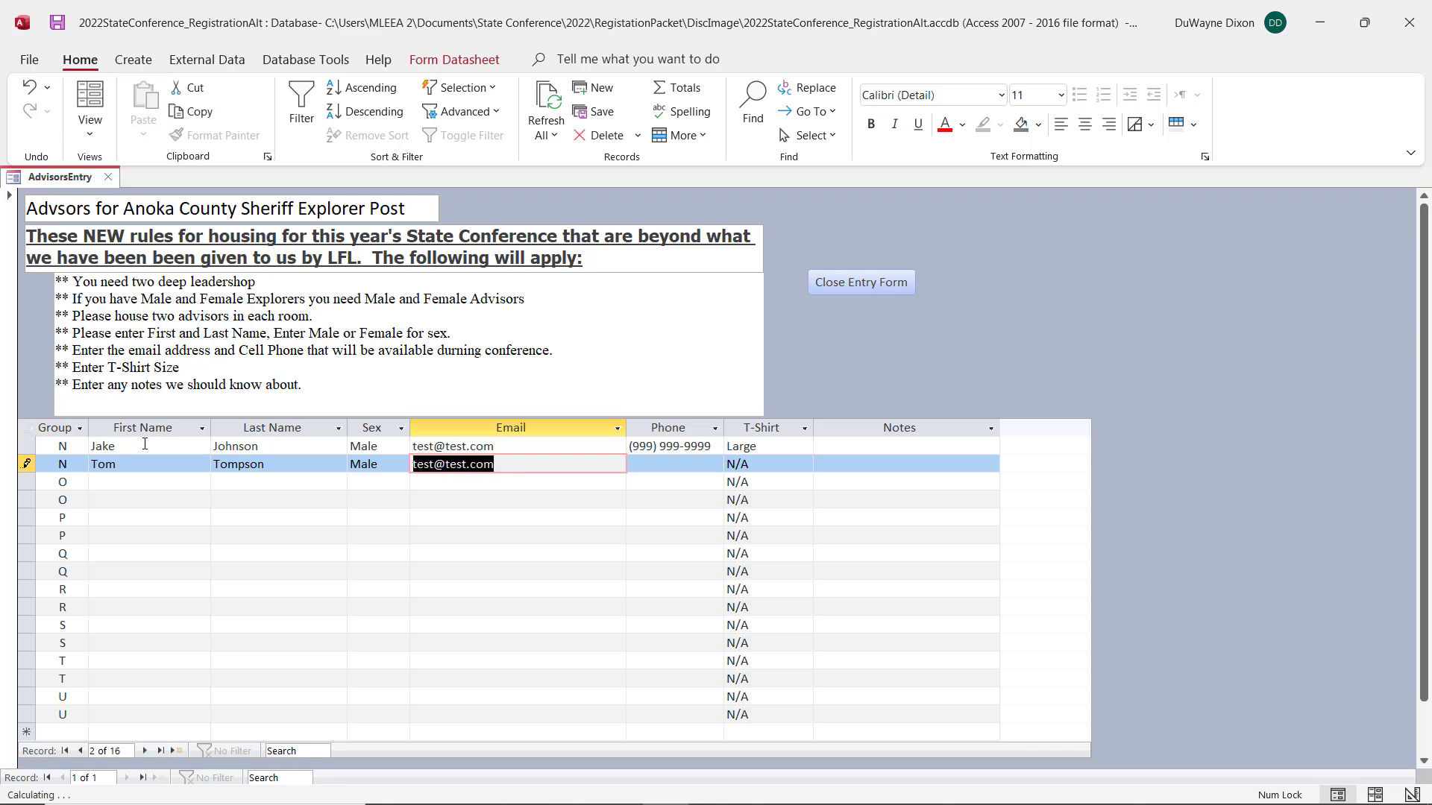
key(Tab)
text((999) 999-9999)
key(Tab)
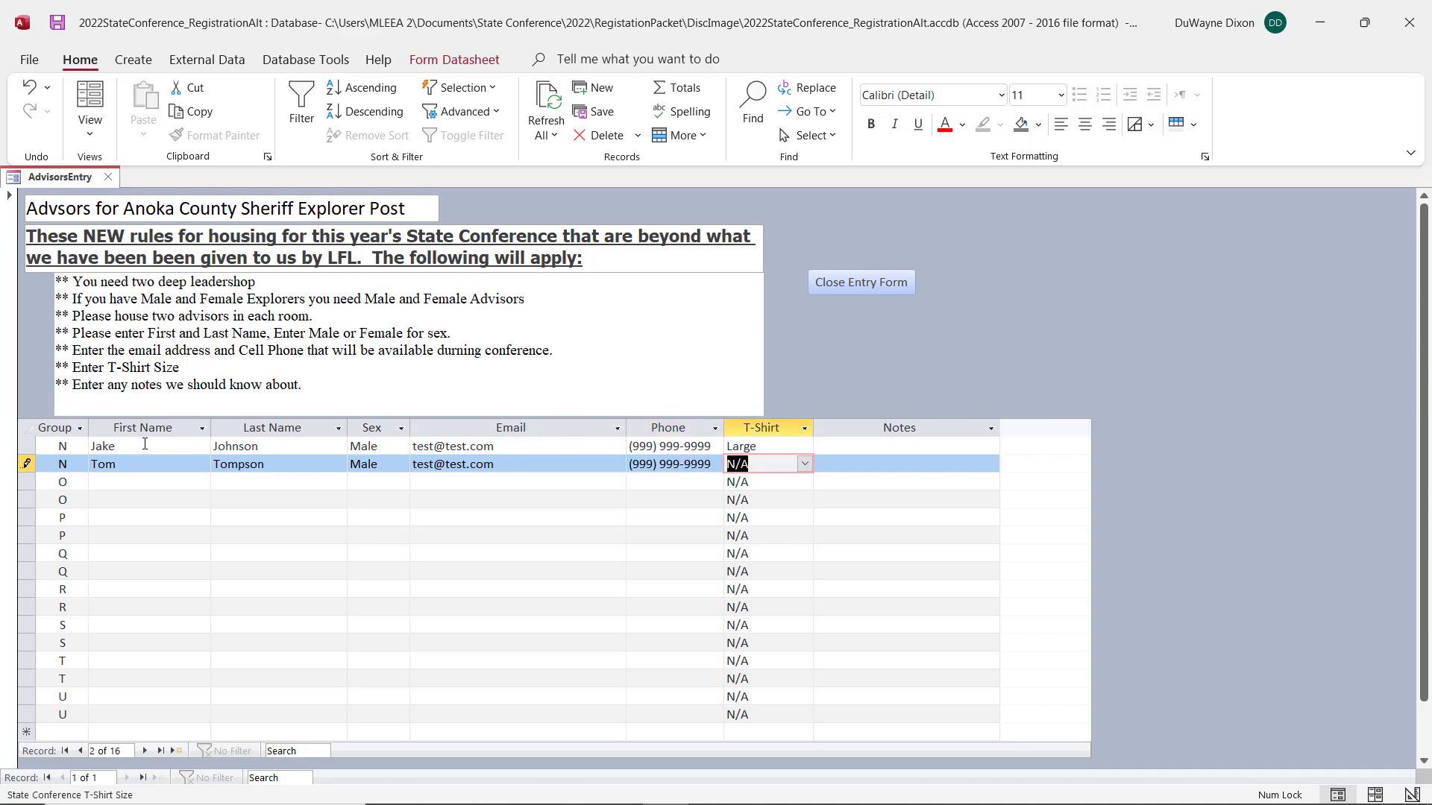
text(X Large)
key(Tab)
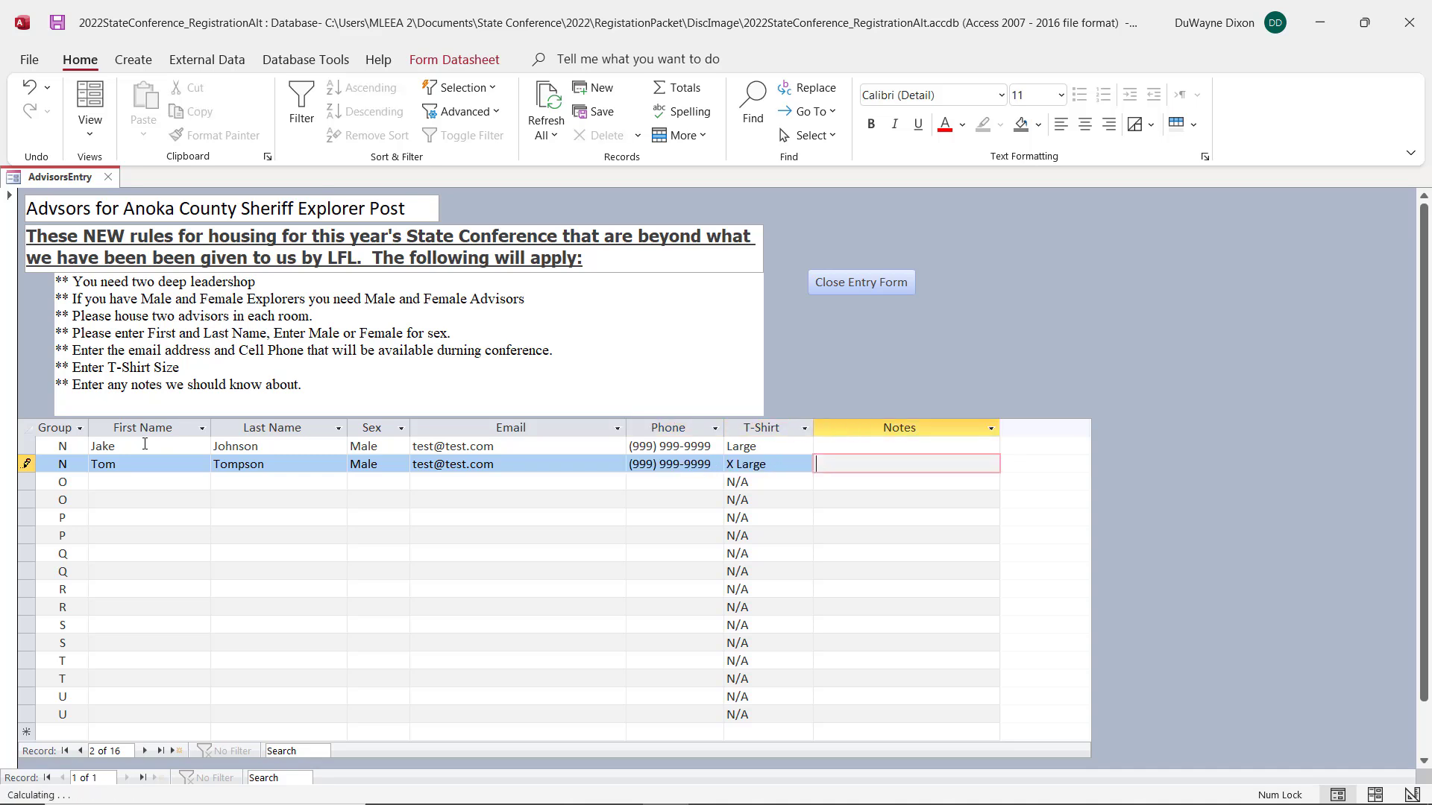
Step: Enter the third advisor's first and last name in the first group O row and set the sex to Female
key(Down)
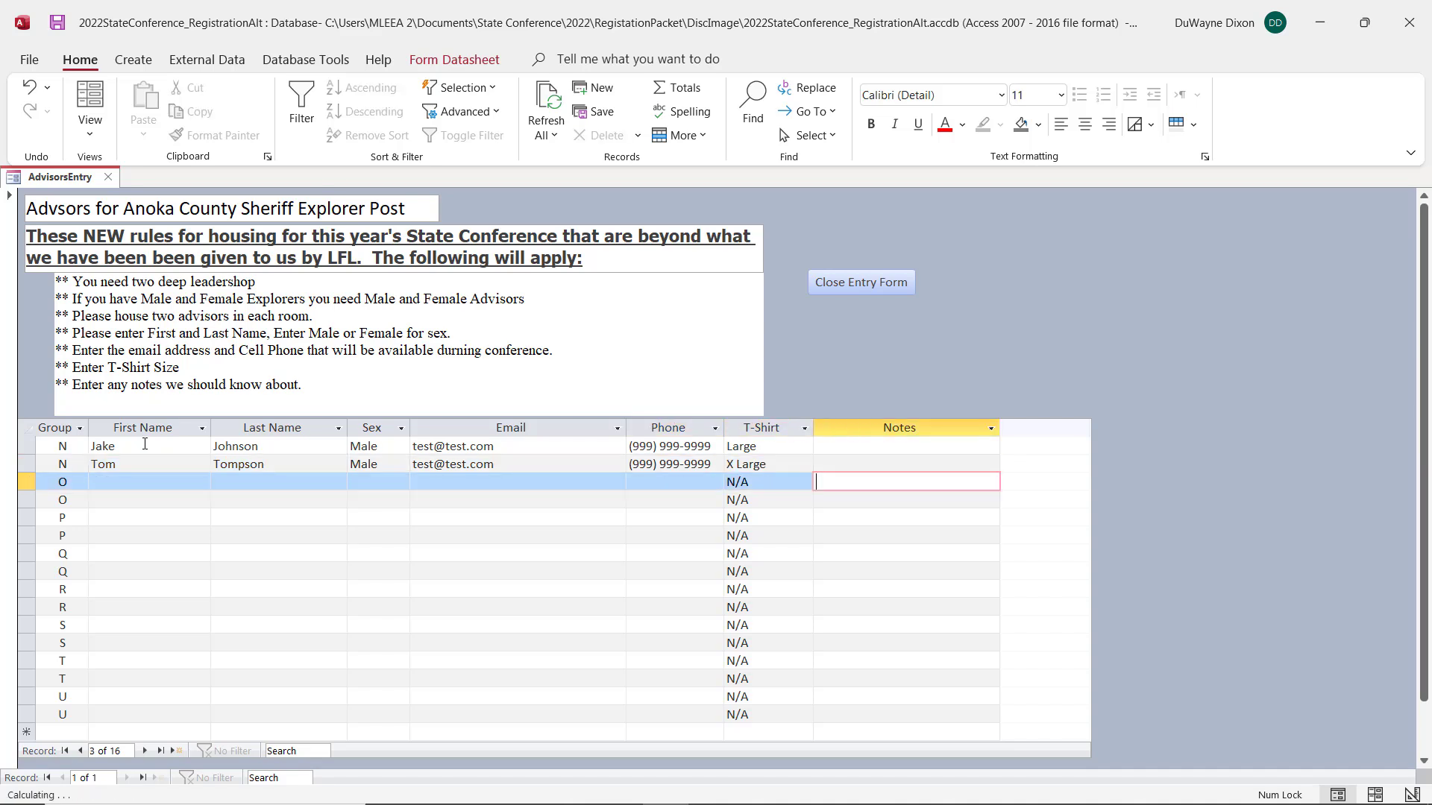
key(Left)
key(Left)
key(Left)
key(Left)
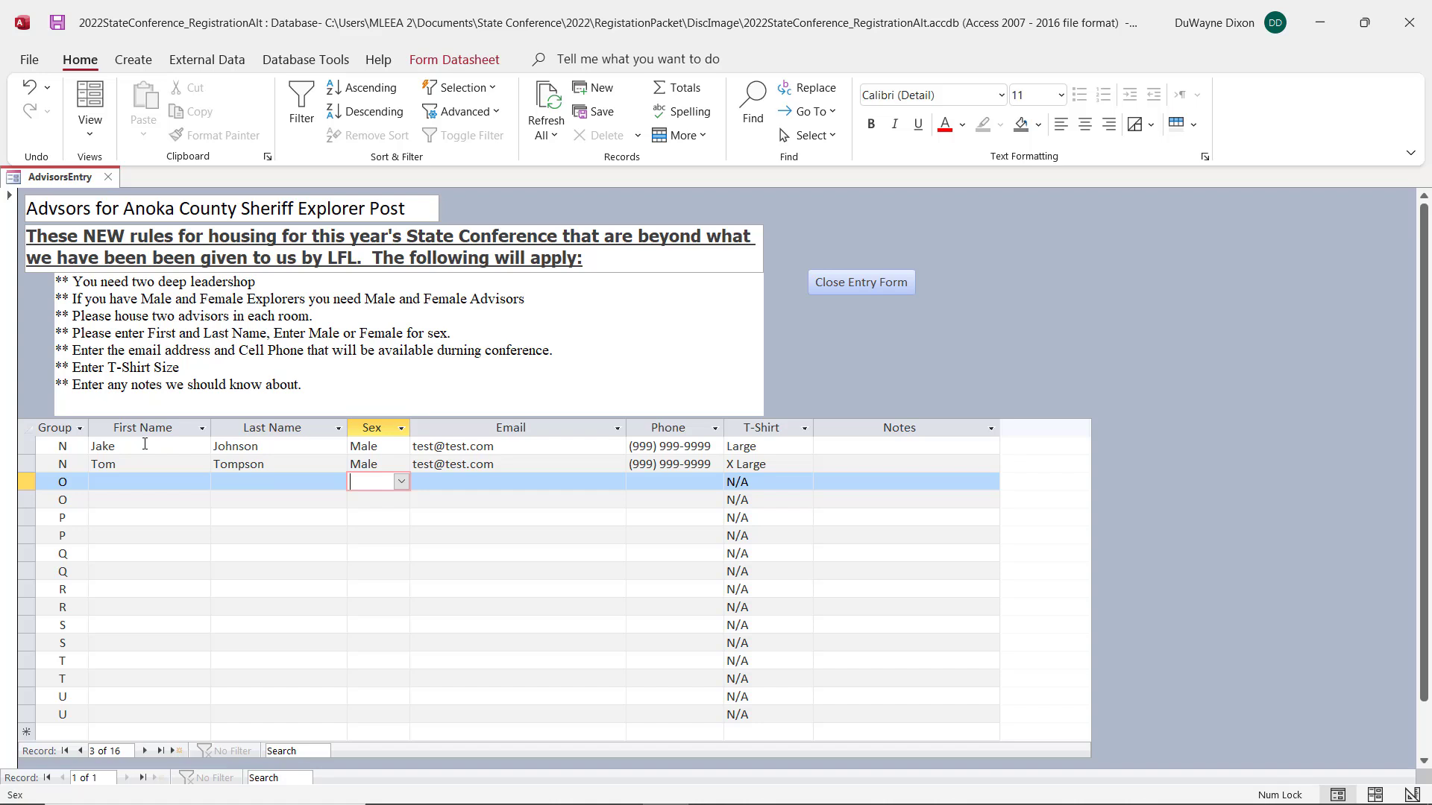
key(shift+Tab)
key(shift+Tab)
key(shift+Tab)
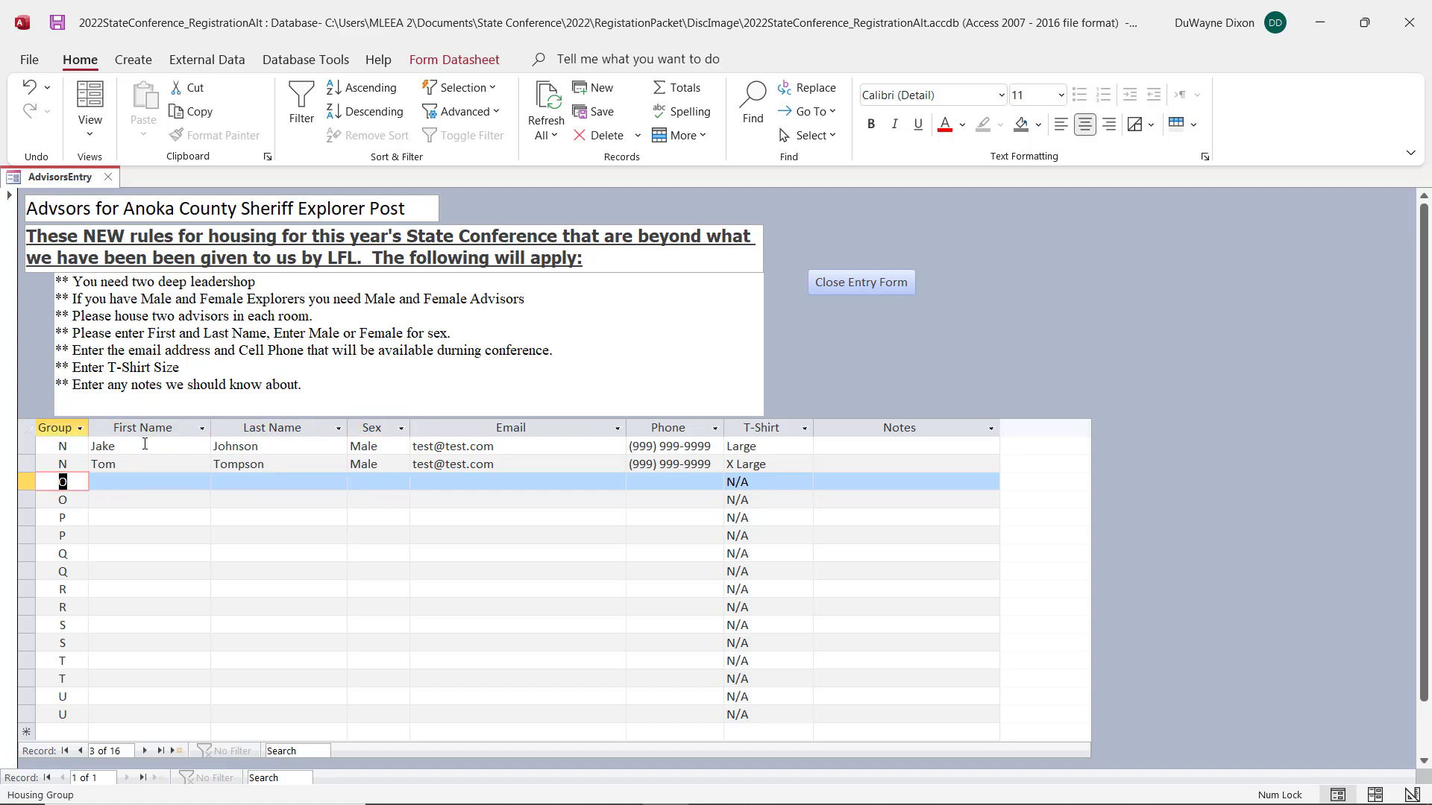
key(Tab)
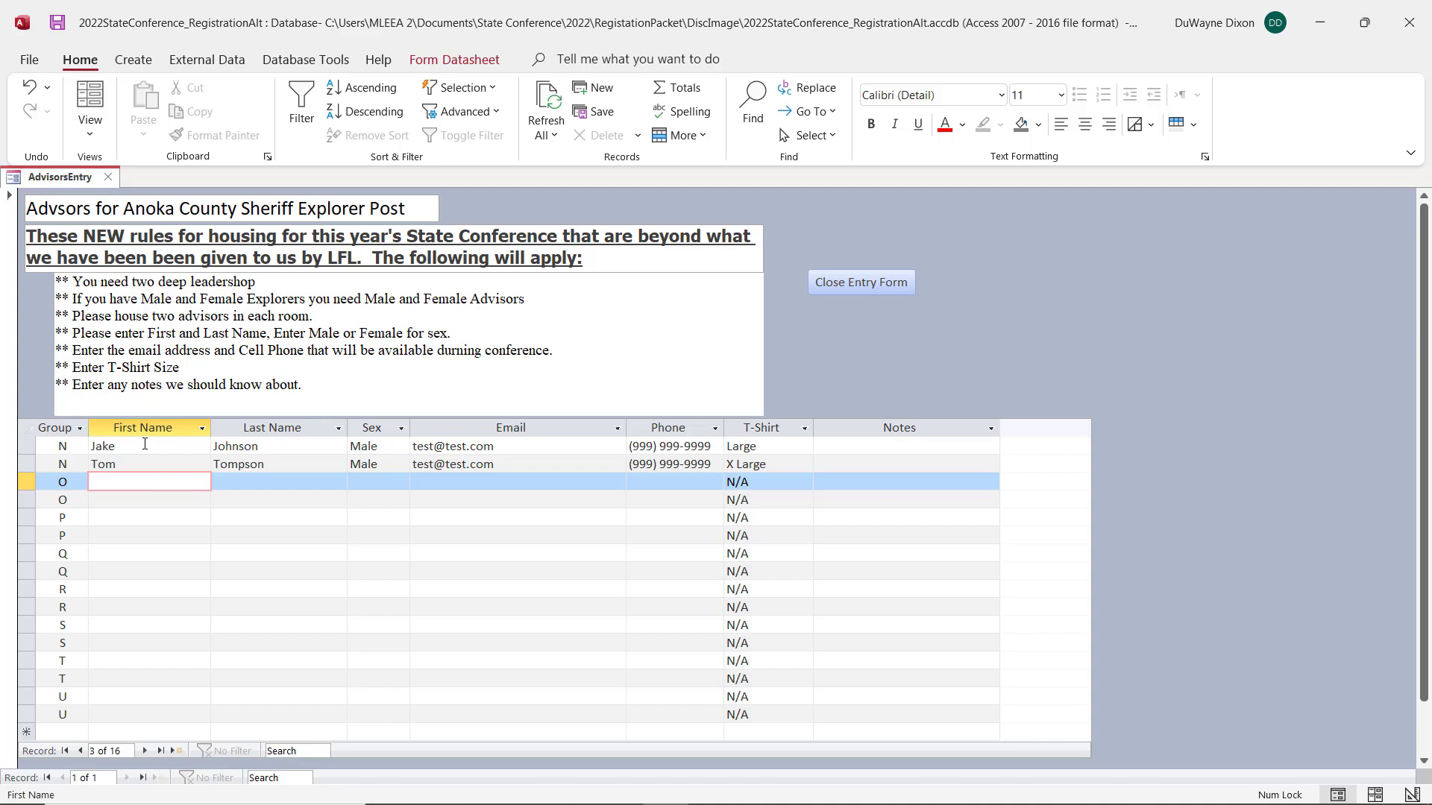
text(Jane)
key(Tab)
text(Don)
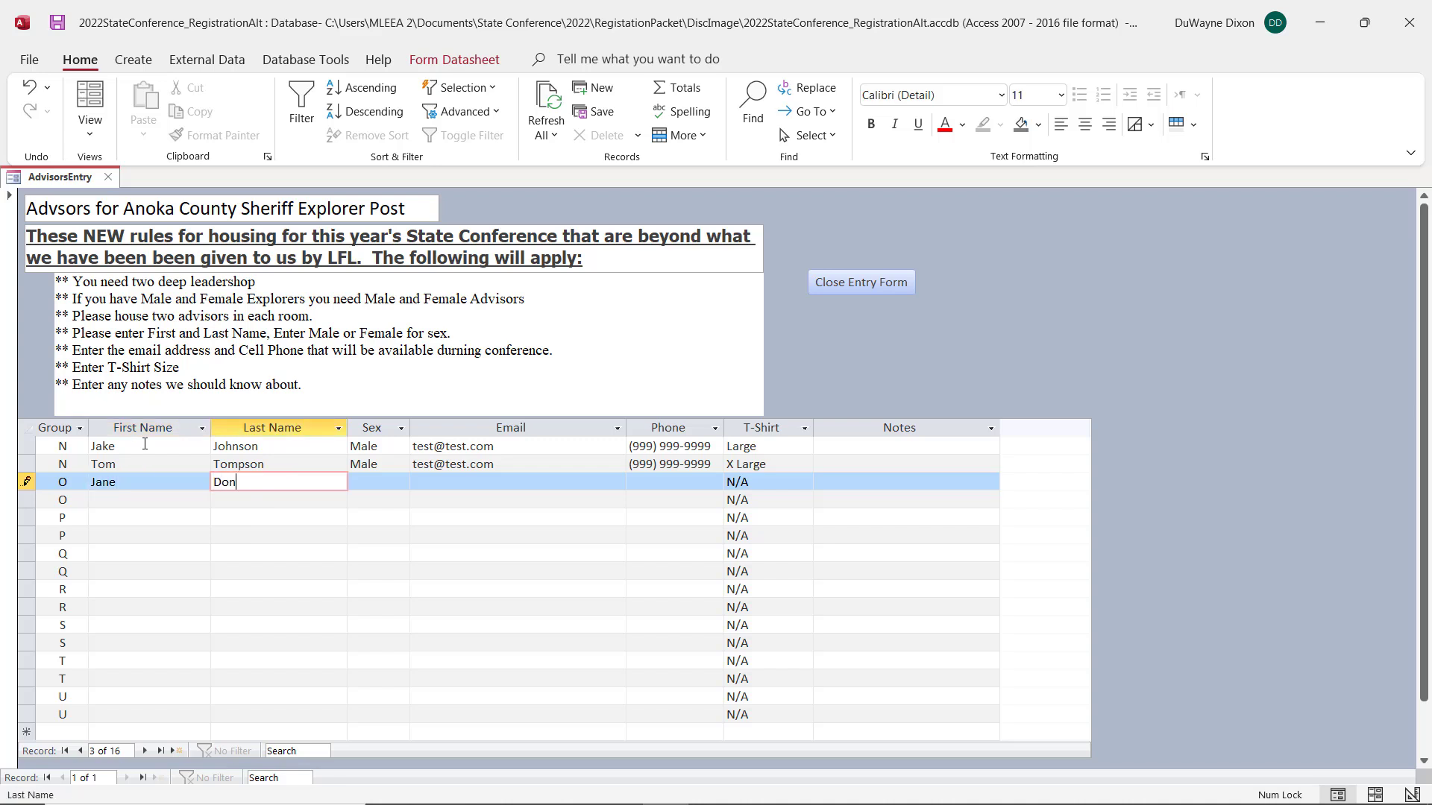
key(Tab)
text(F)
key(Tab)
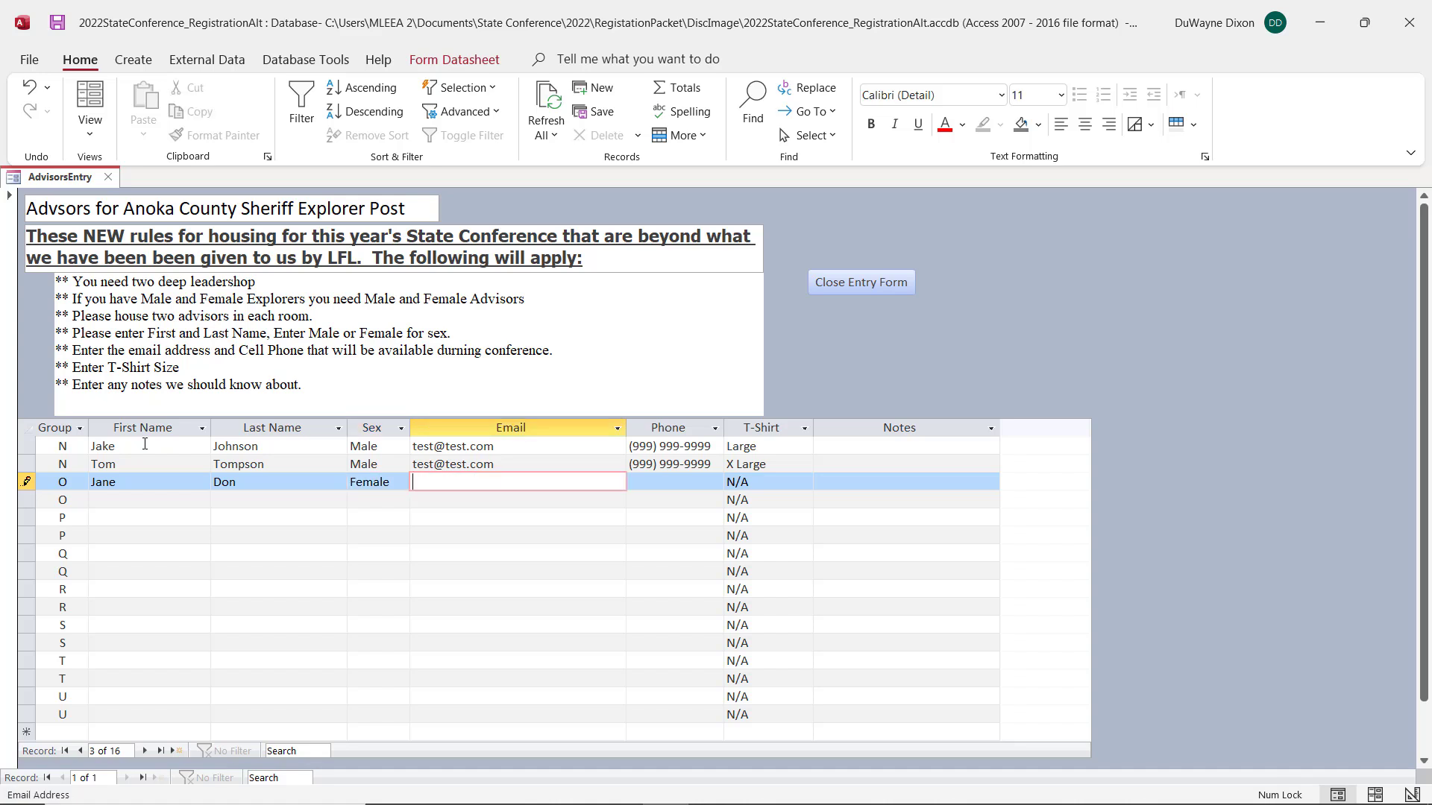
Step: Repeat the previous row's email and phone number for the third advisor and set the T-shirt size to Medium
key(ctrl+apostrophe)
key(Tab)
key(ctrl+apostrophe)
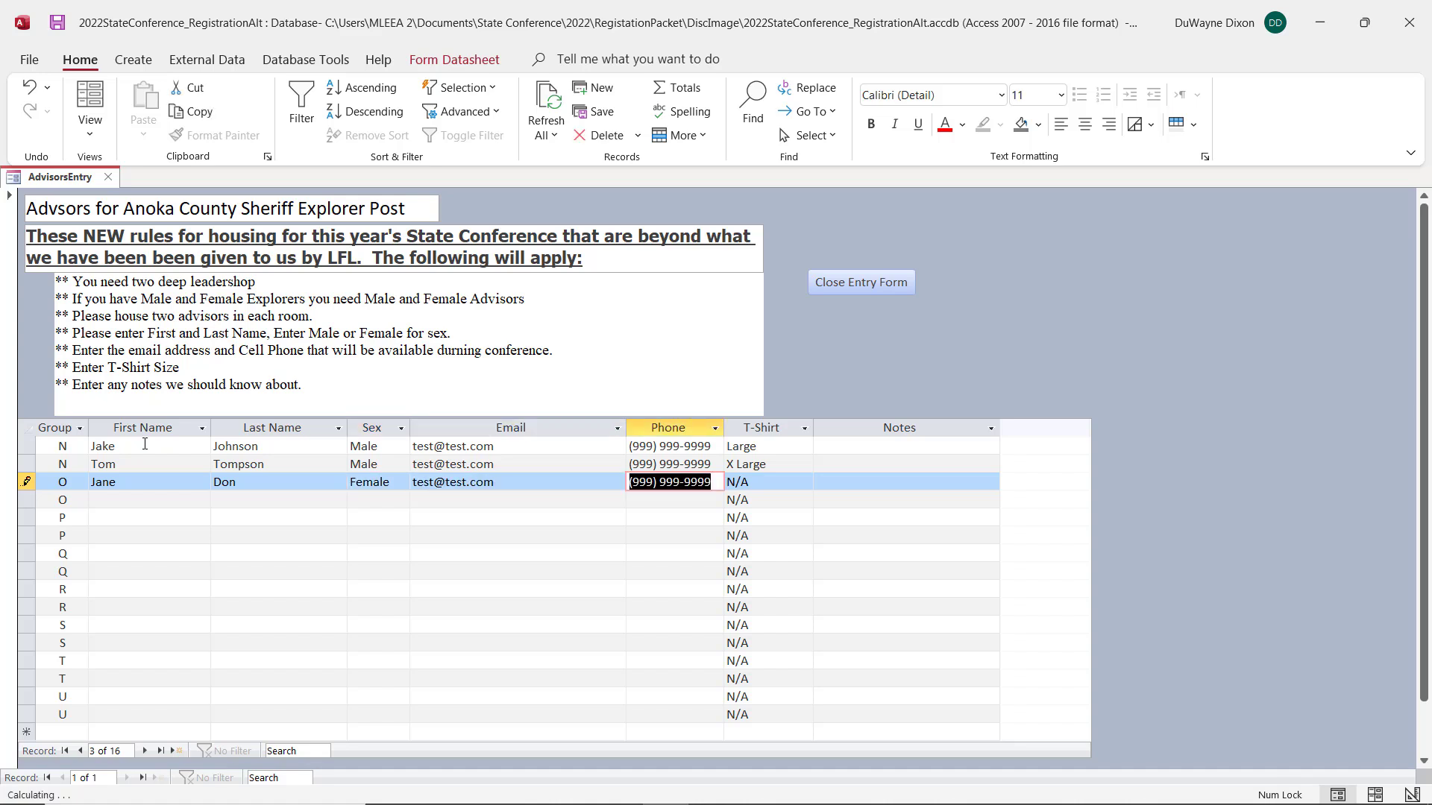
key(Tab)
text(M)
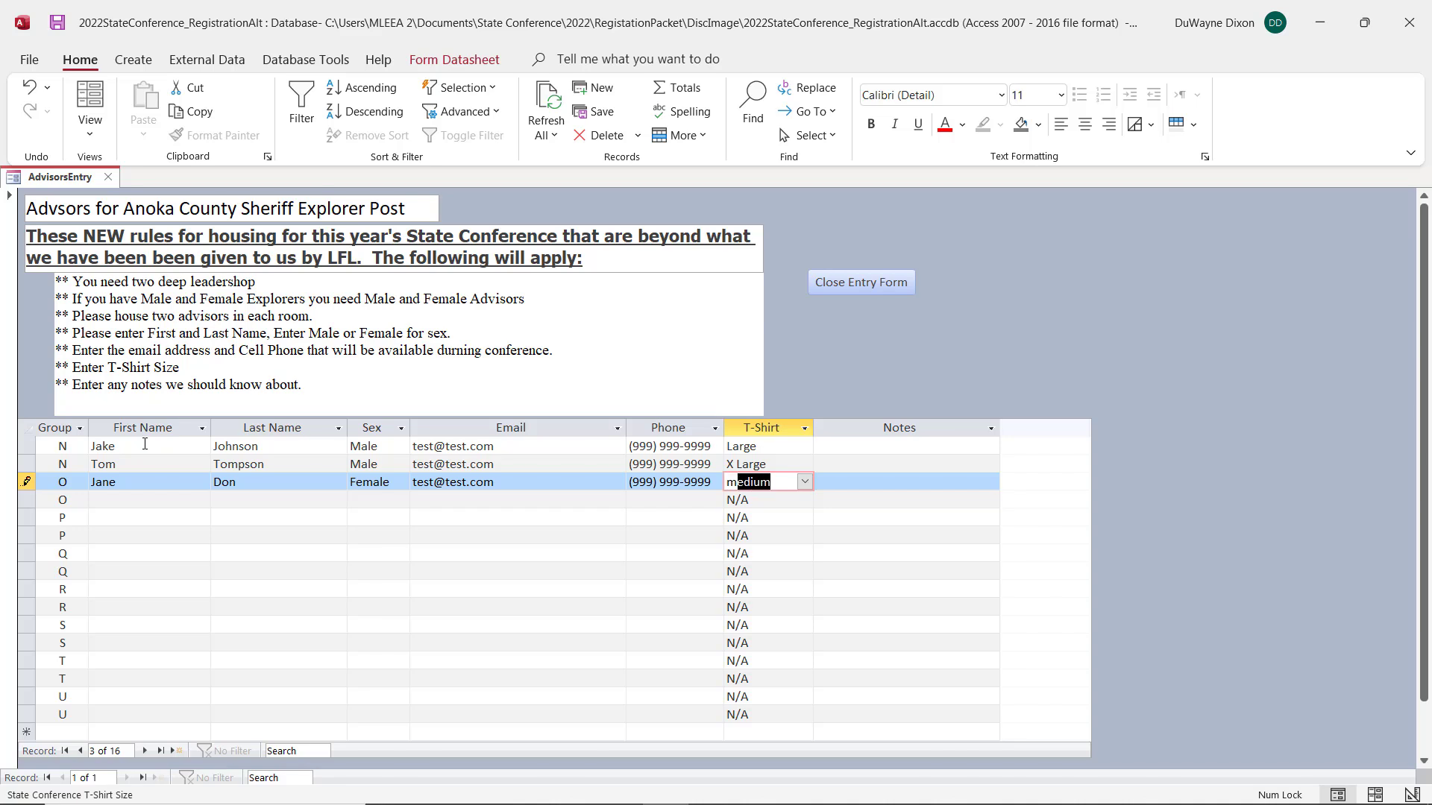
key(Tab)
key(Tab)
key(Tab)
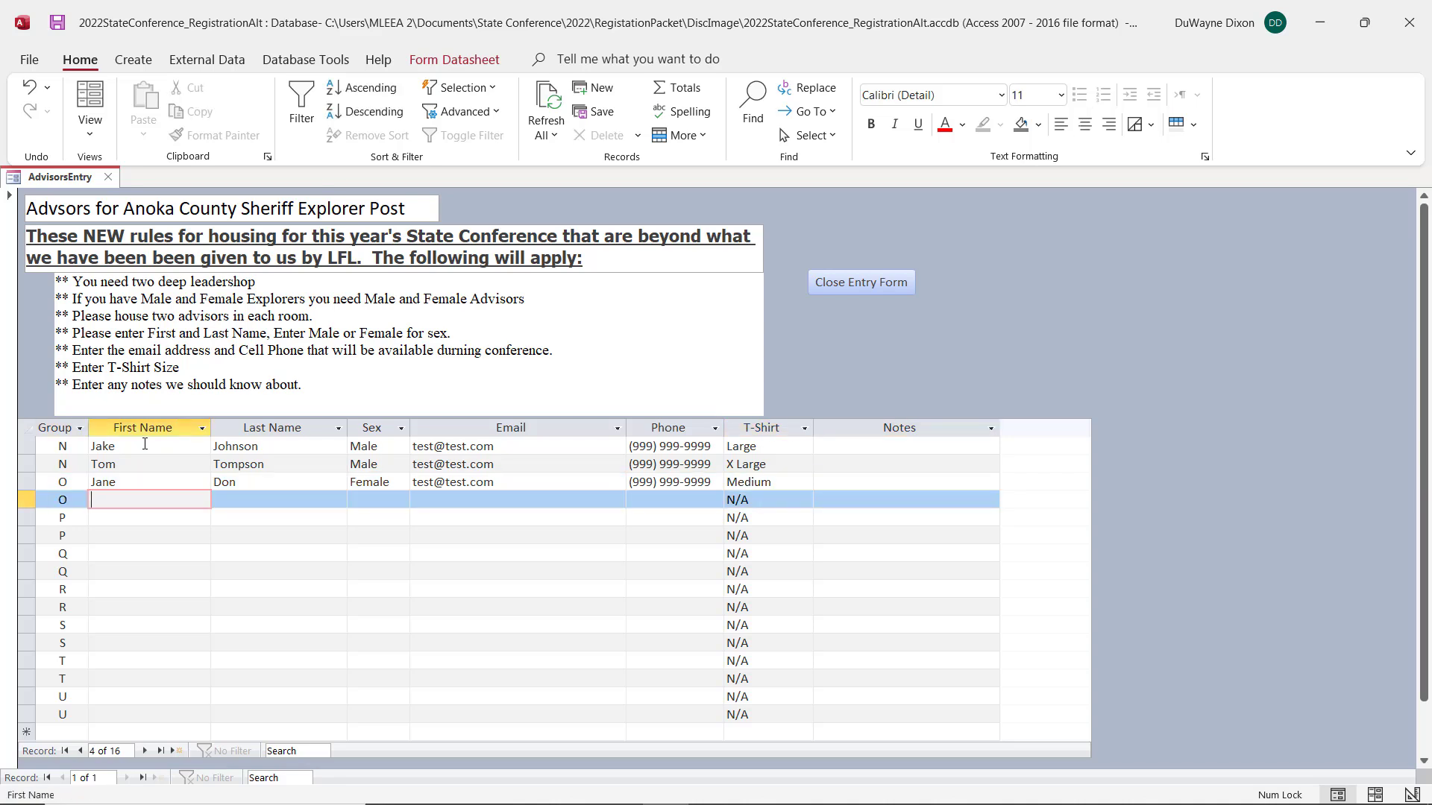
Step: Enter the fourth advisor's first and last name in the second group O row and set the sex to Female
key(Tab)
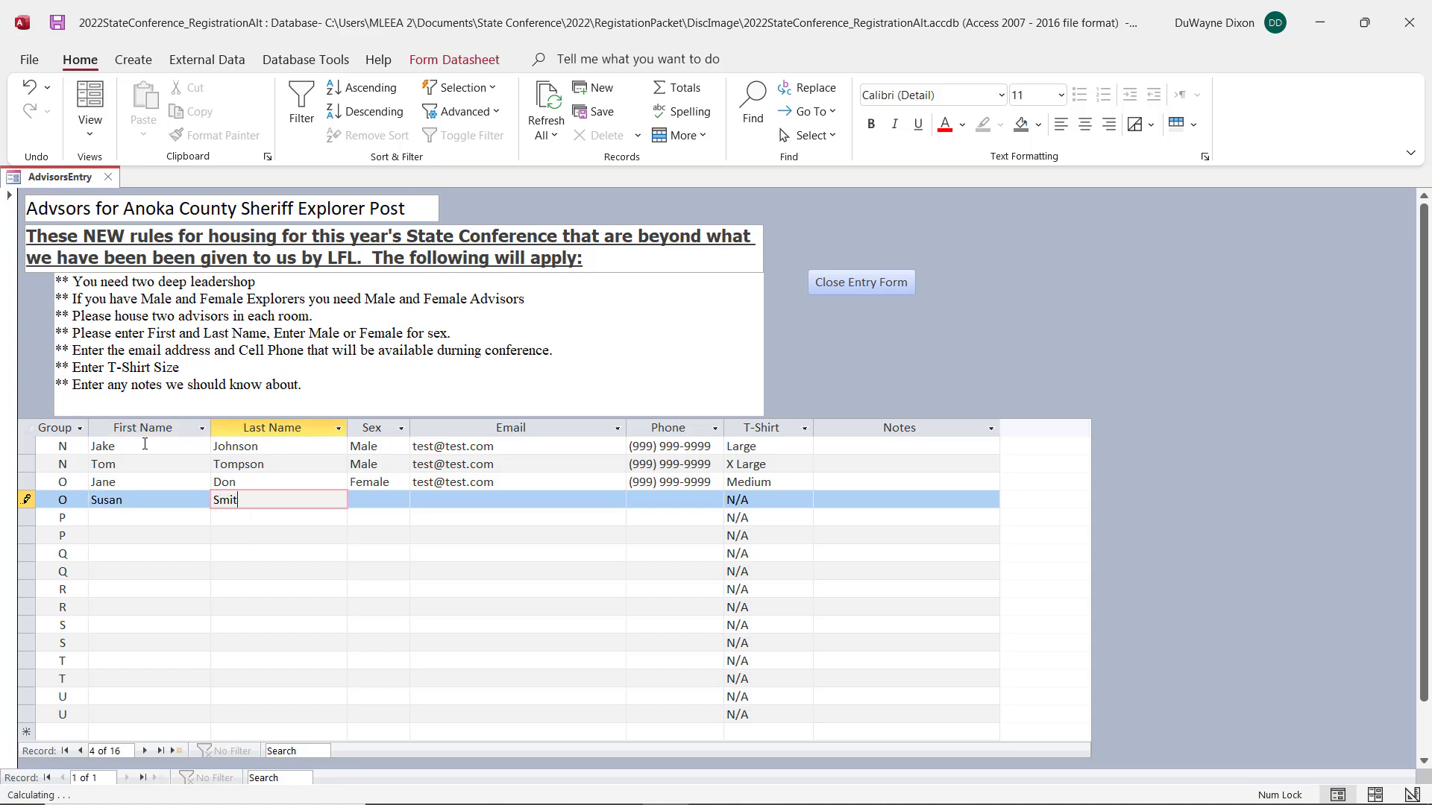
key(Tab)
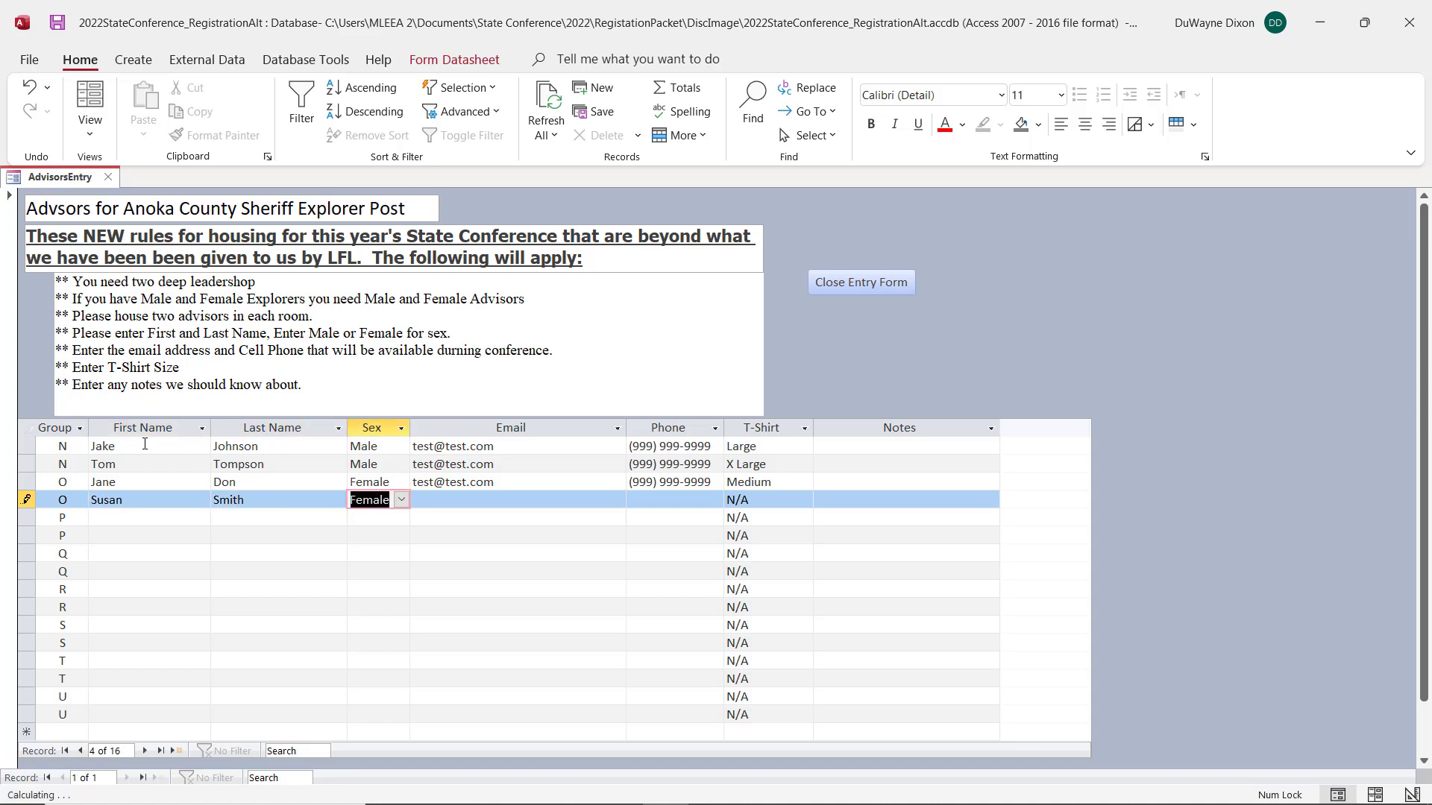
Step: Fill in the fourth advisor's email and phone number with the same values as the row above
key(Tab)
key(ctrl+v)
key(Tab)
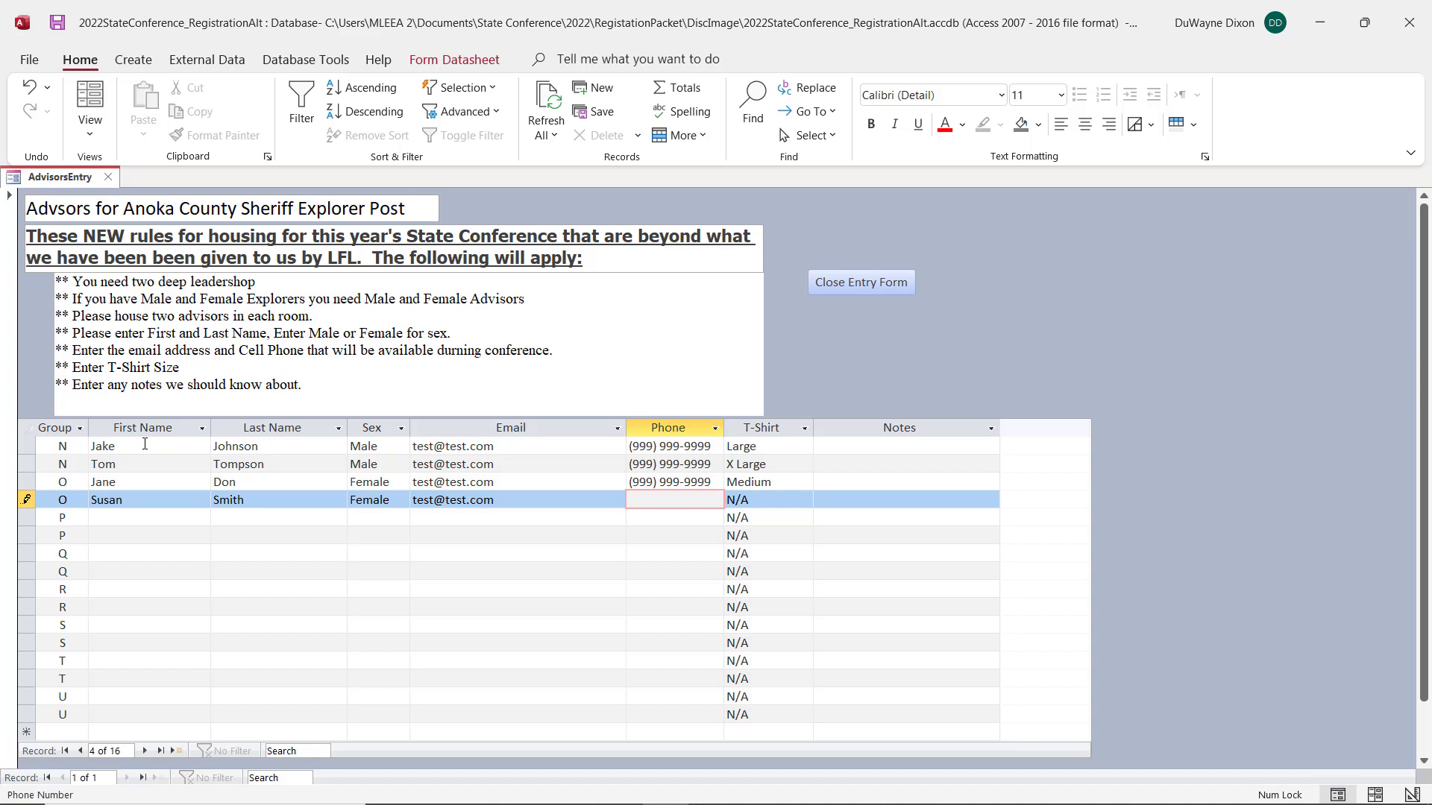
text((999) 999-9999)
key(Tab)
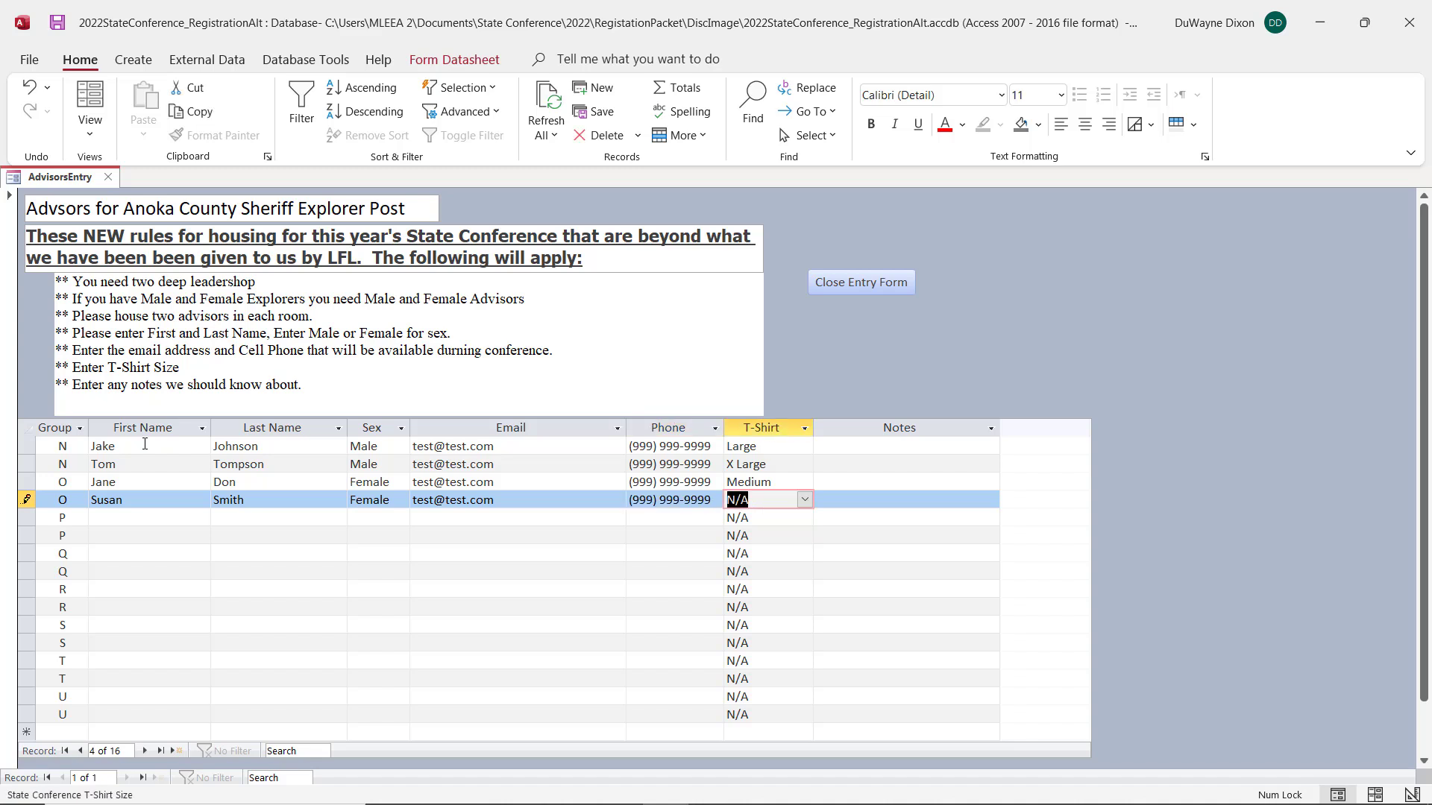
Step: Set the fourth advisor's T-shirt size to Small and close the advisor entry form
text(small)
key(Tab)
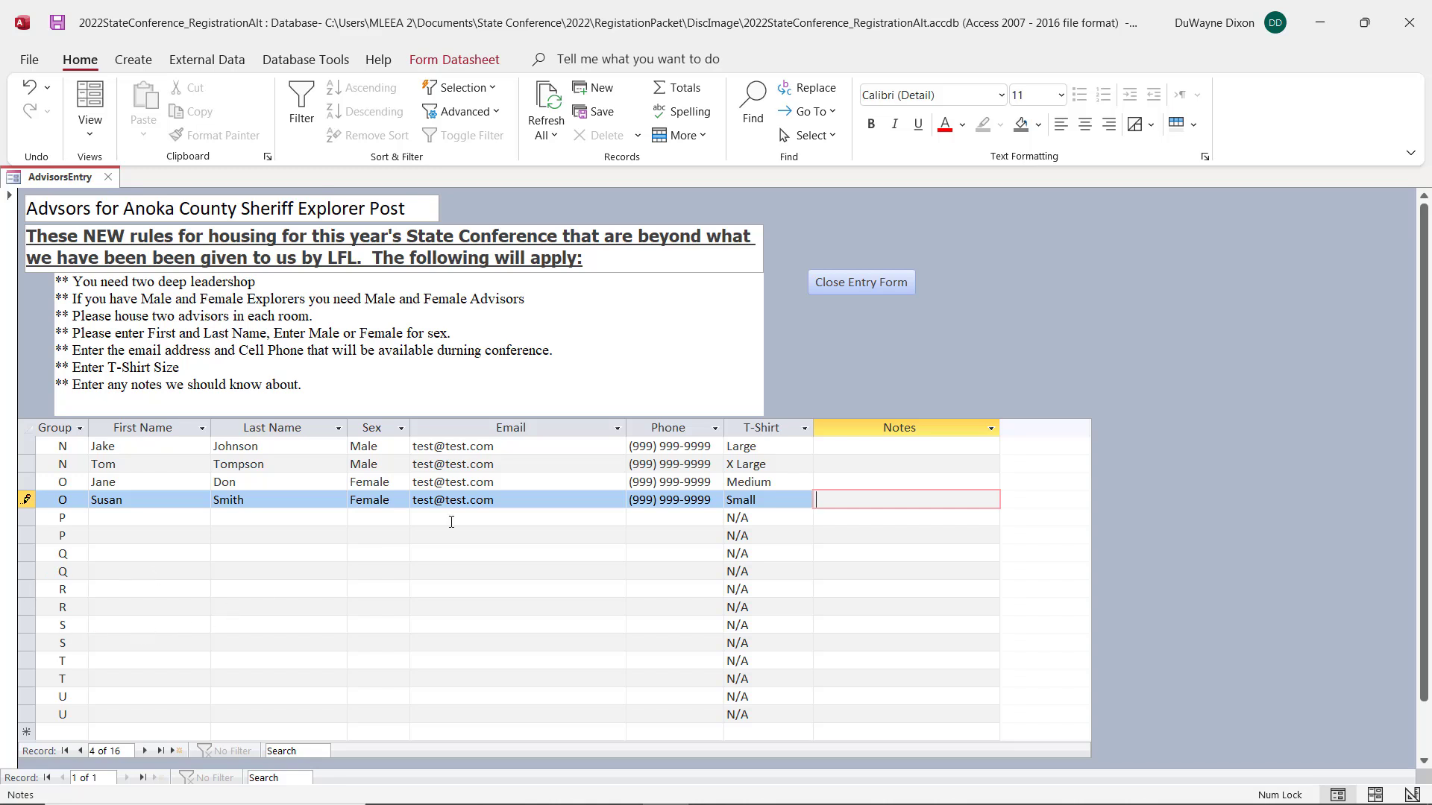
click(863, 284)
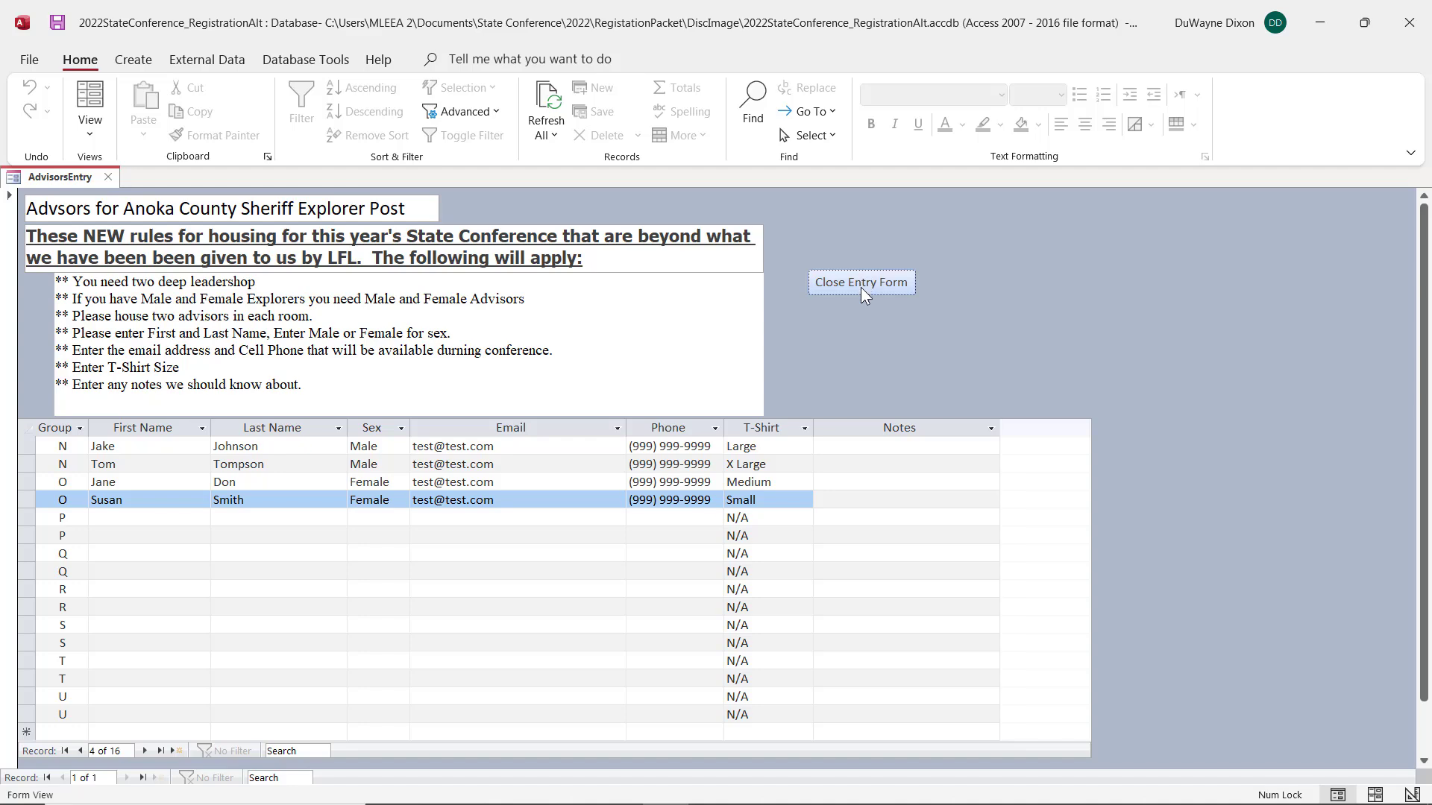
click(861, 288)
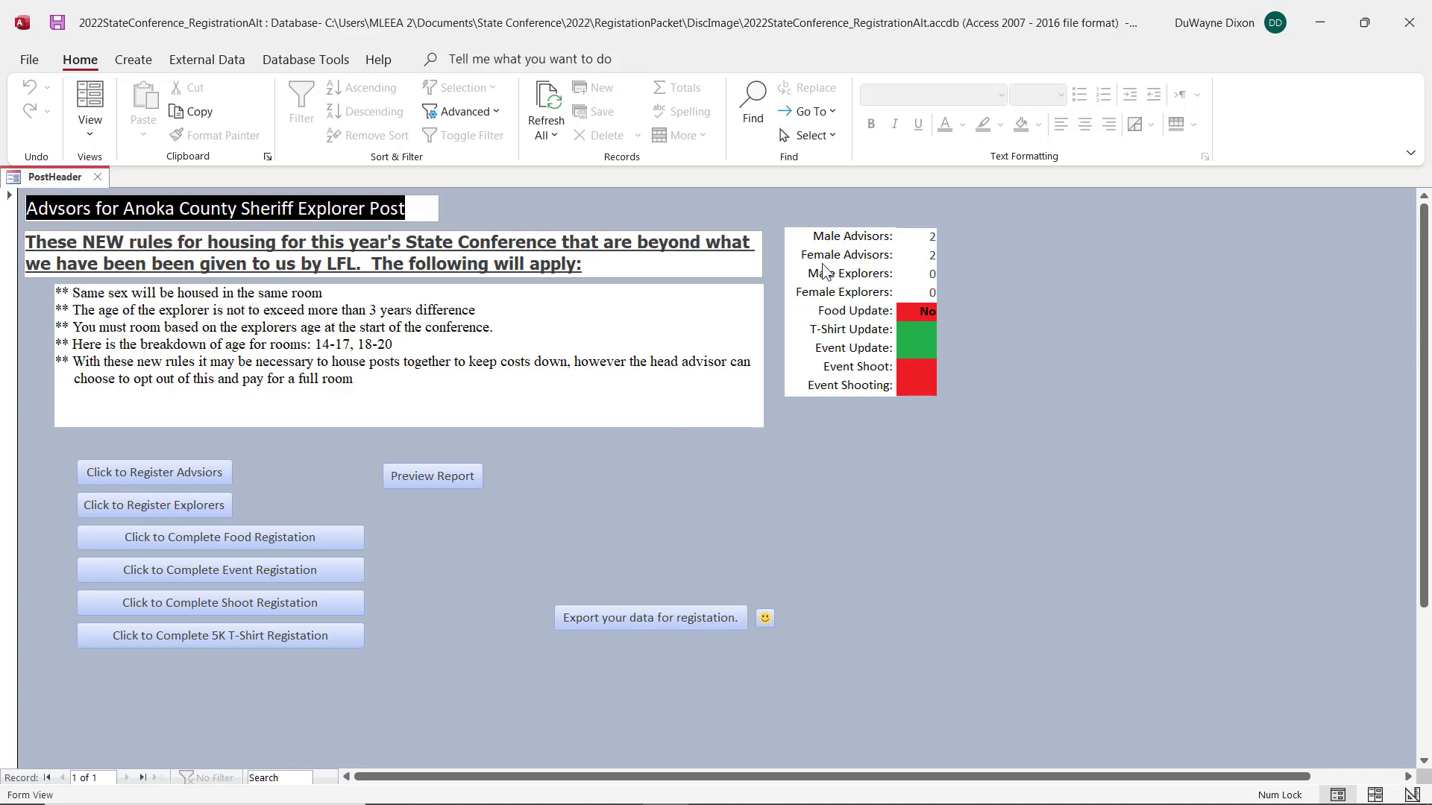
Step: Open explorer registration and enter the first explorer's first and last name in the first group A row, with sex Male
click(157, 508)
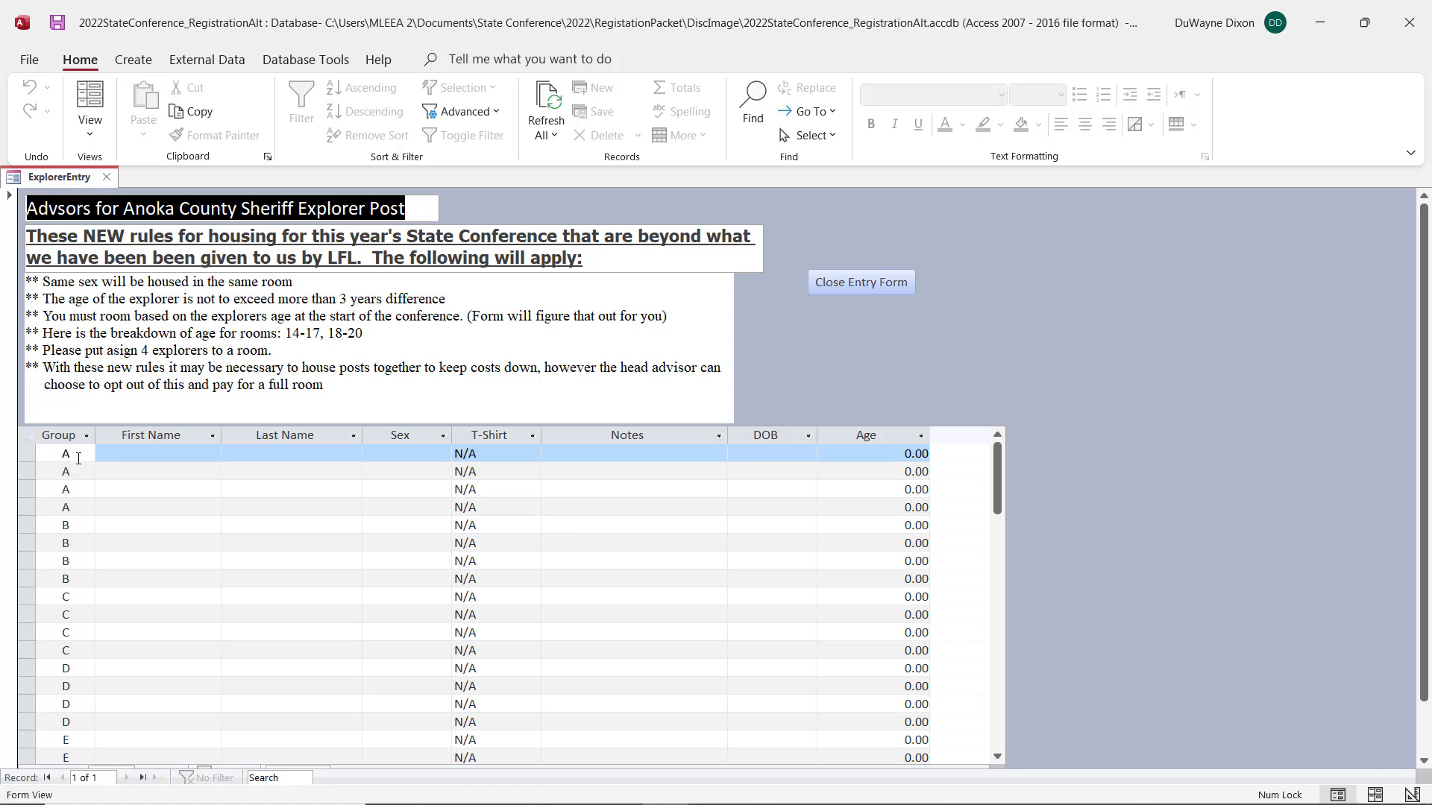
click(149, 453)
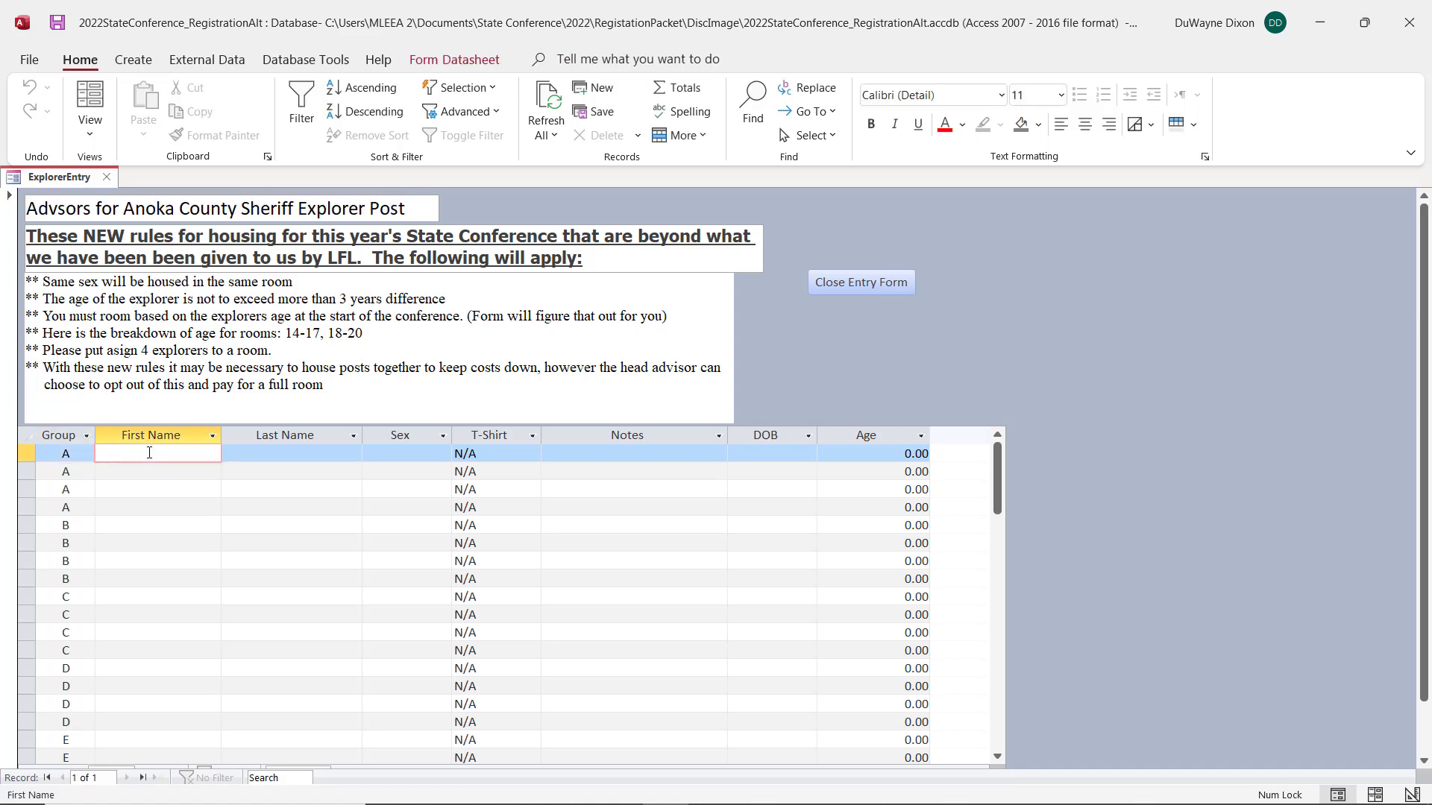
key(Tab)
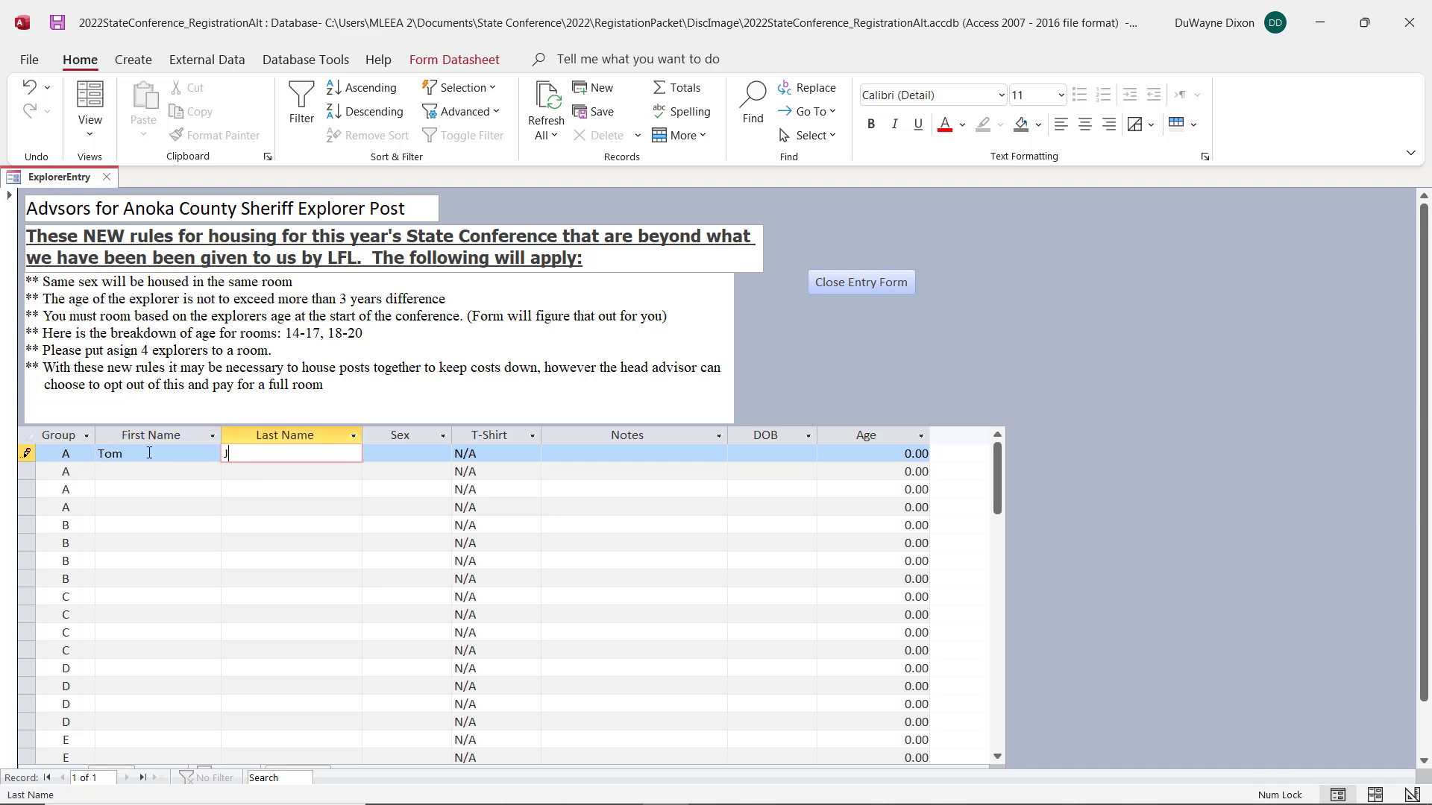
key(Tab)
text(m)
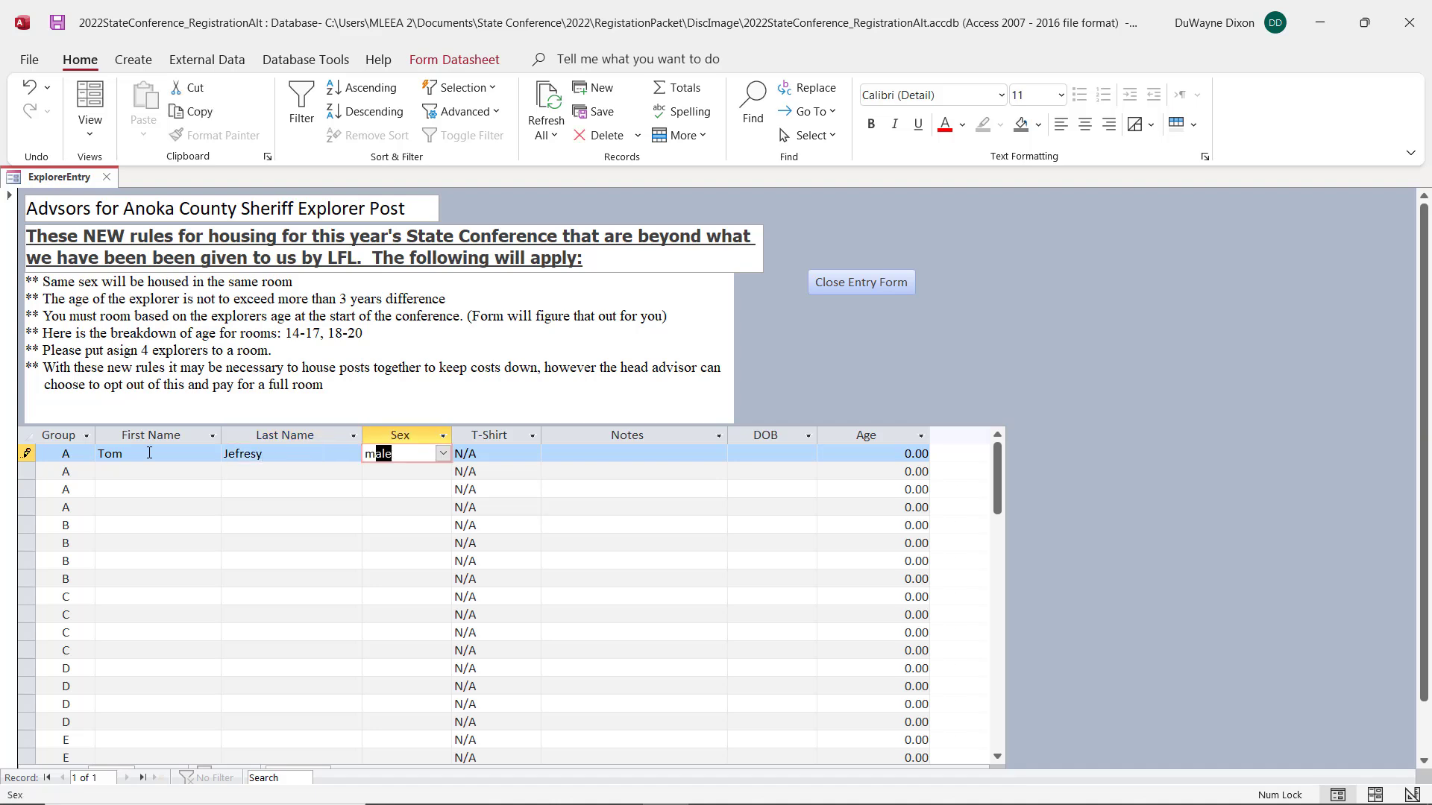
key(Tab)
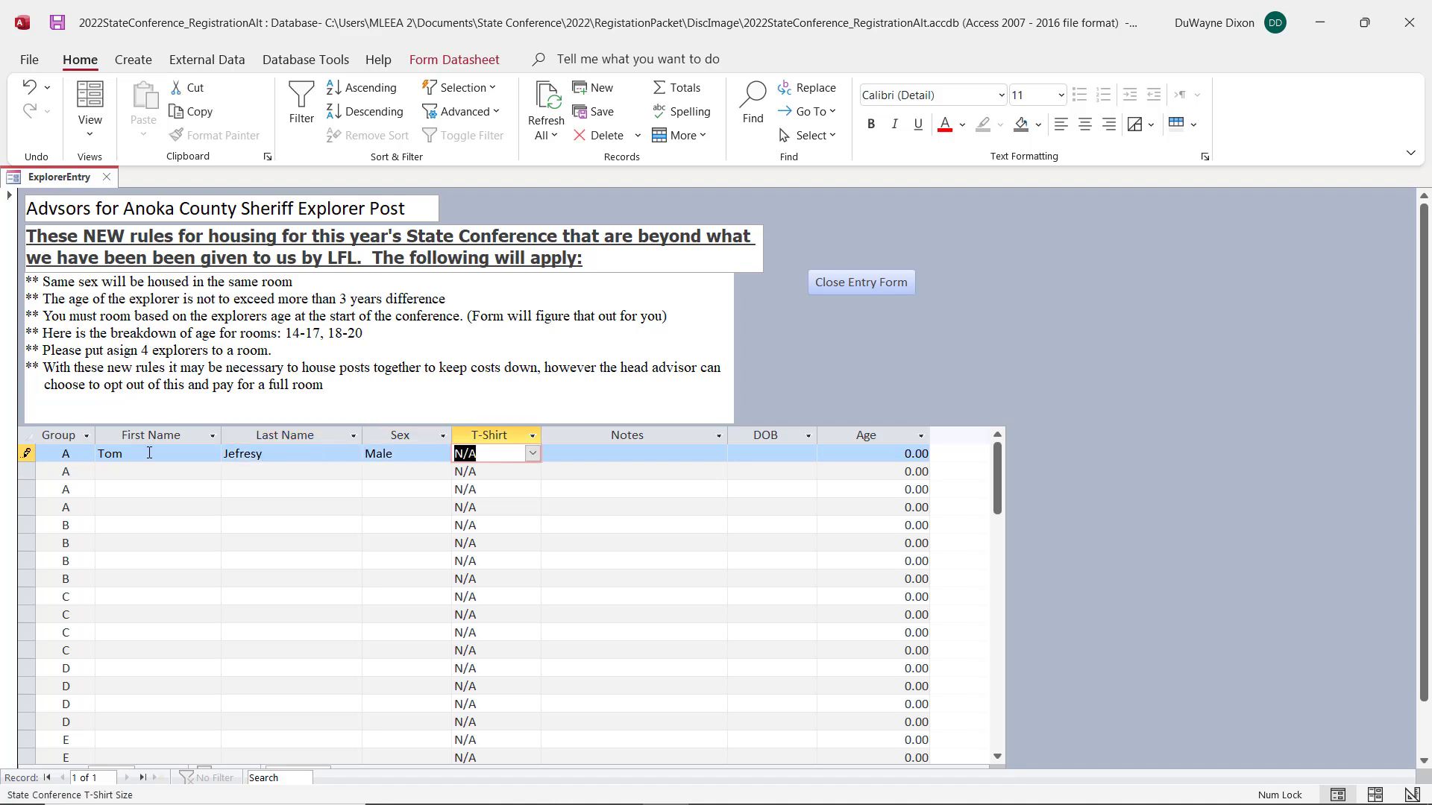
Step: Set the first explorer's T-shirt size to X Large, leave the notes empty and fill in the date of birth
text(xl)
key(Tab)
key(shift+Tab)
text(x)
key(Tab)
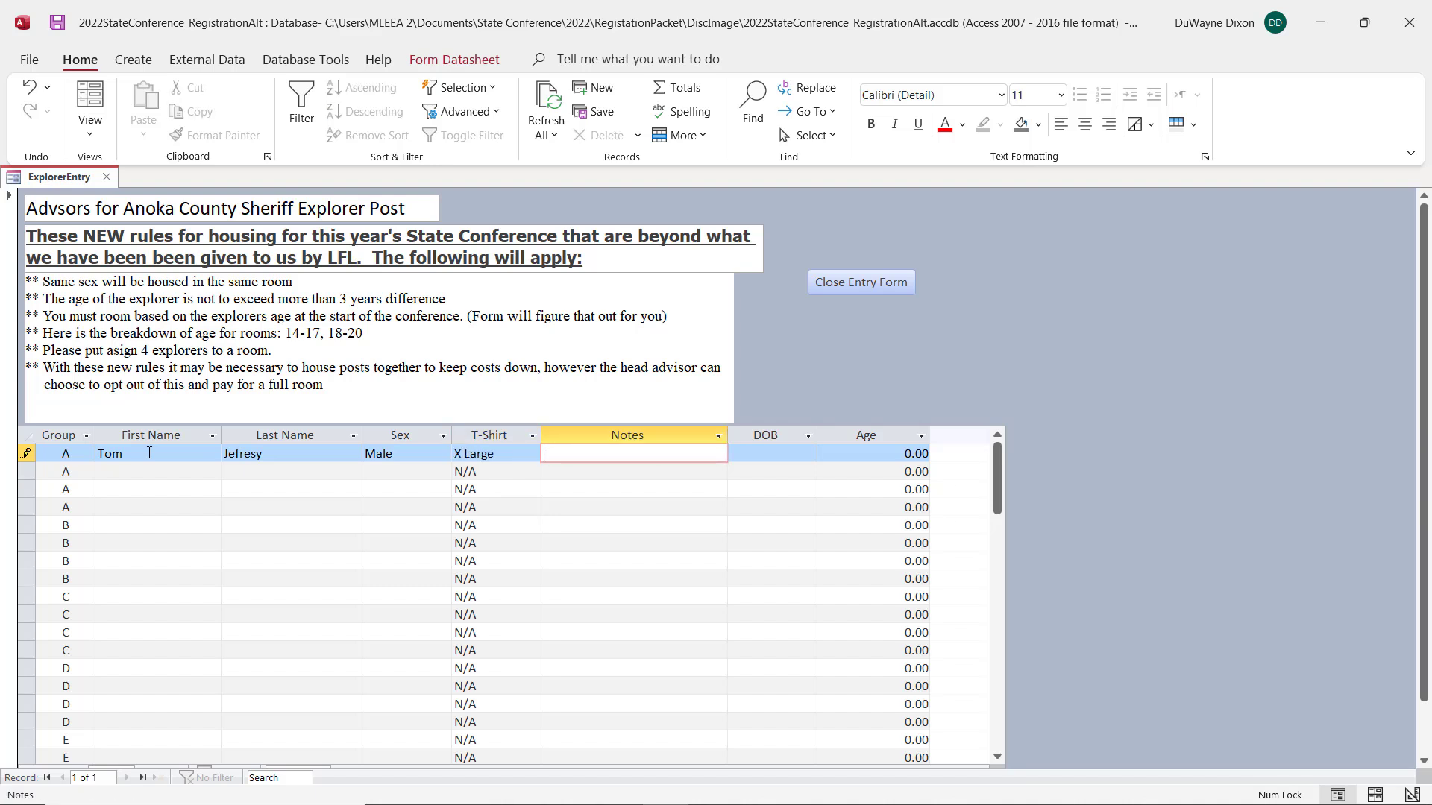
key(Tab)
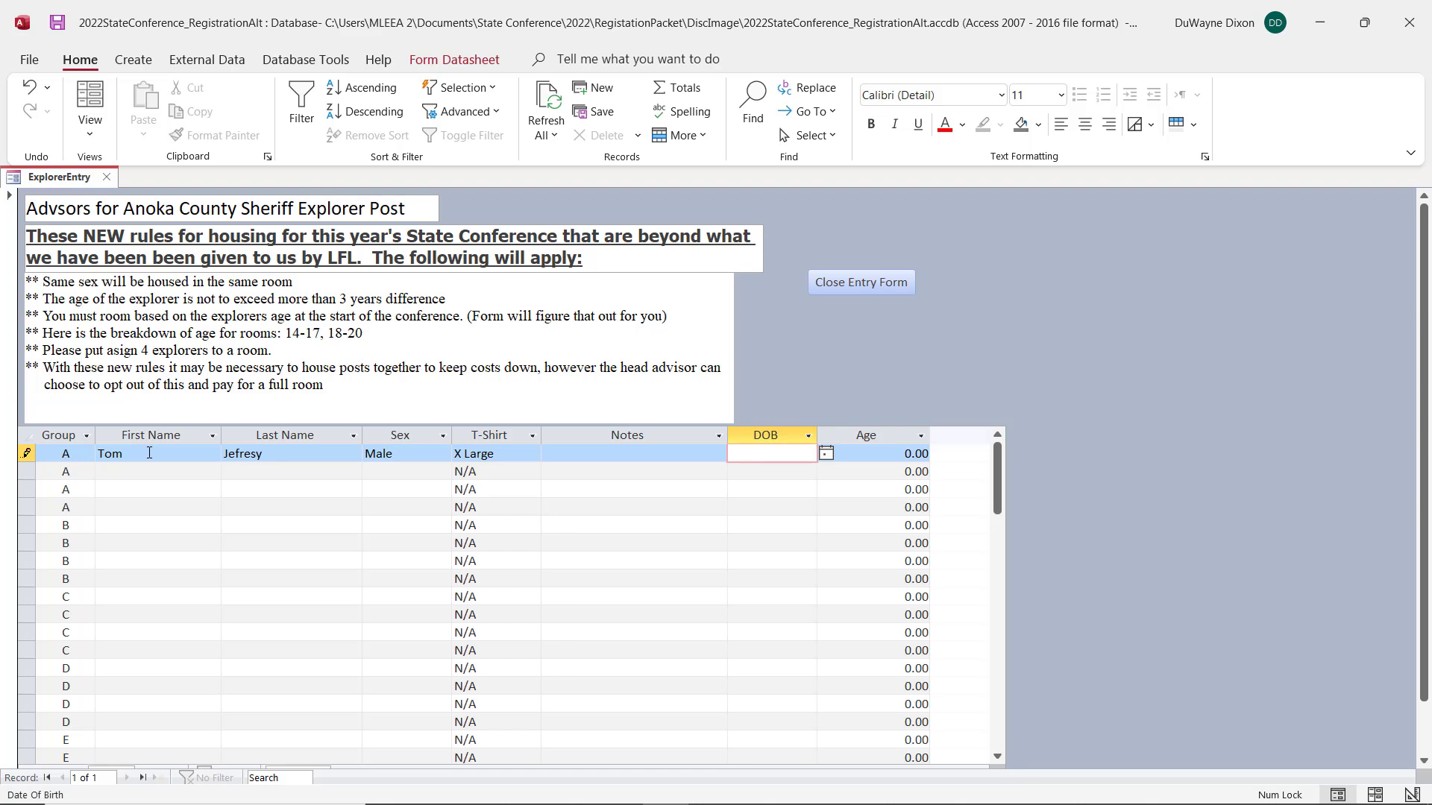
text(4/21/2007)
key(Tab)
key(Tab)
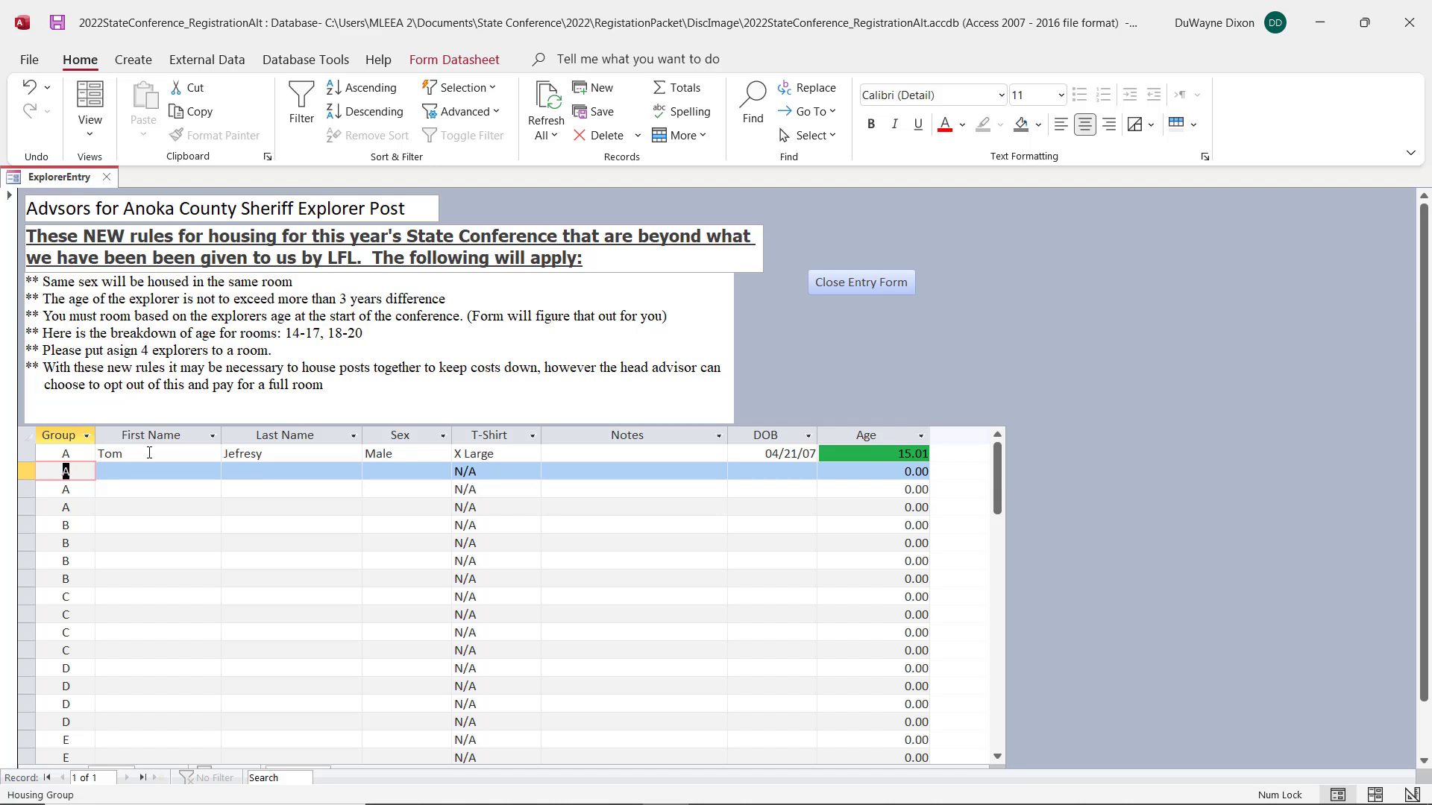
Step: Enter the second explorer's first and last name in the second group A row and set the sex to Male
key(Tab)
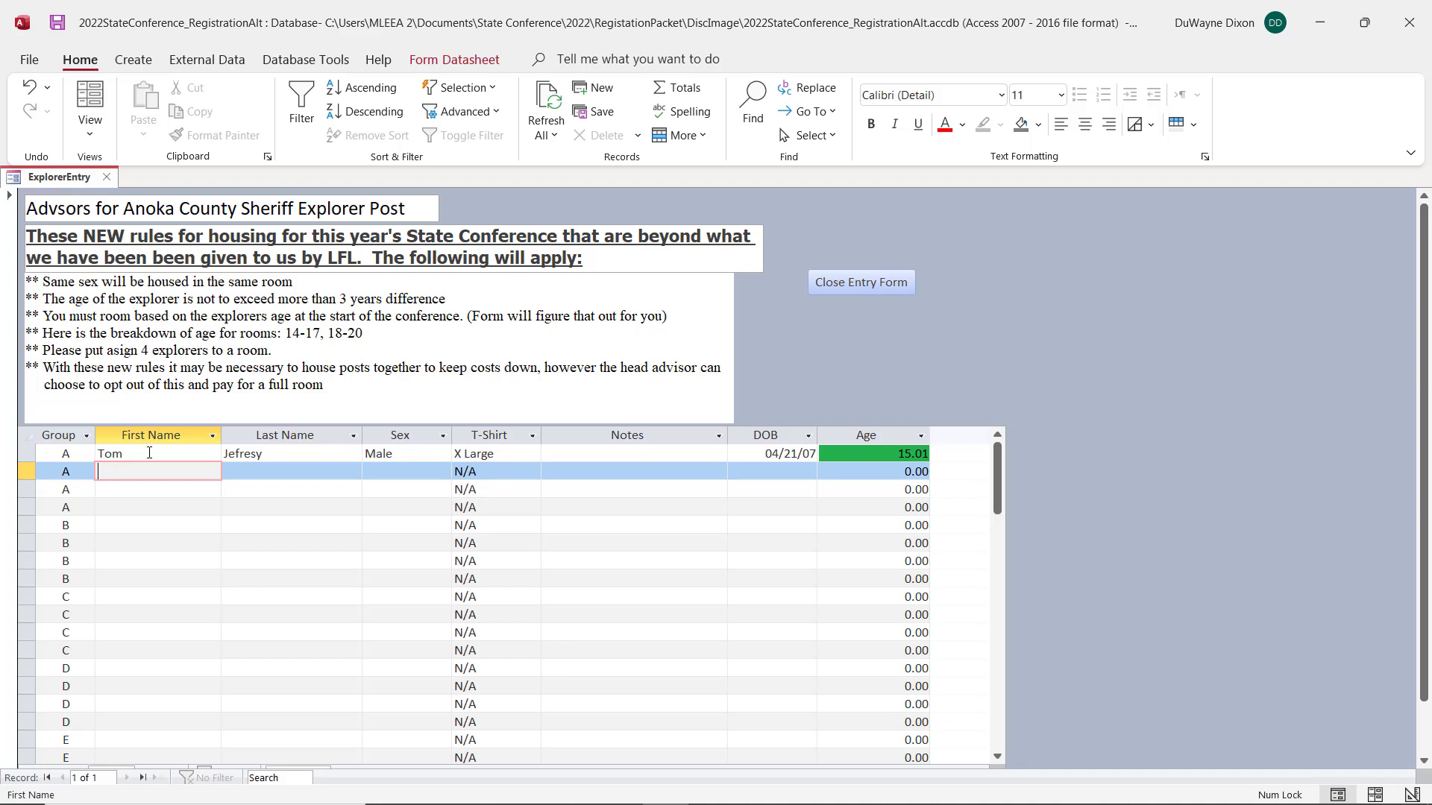
text(Jake)
key(Tab)
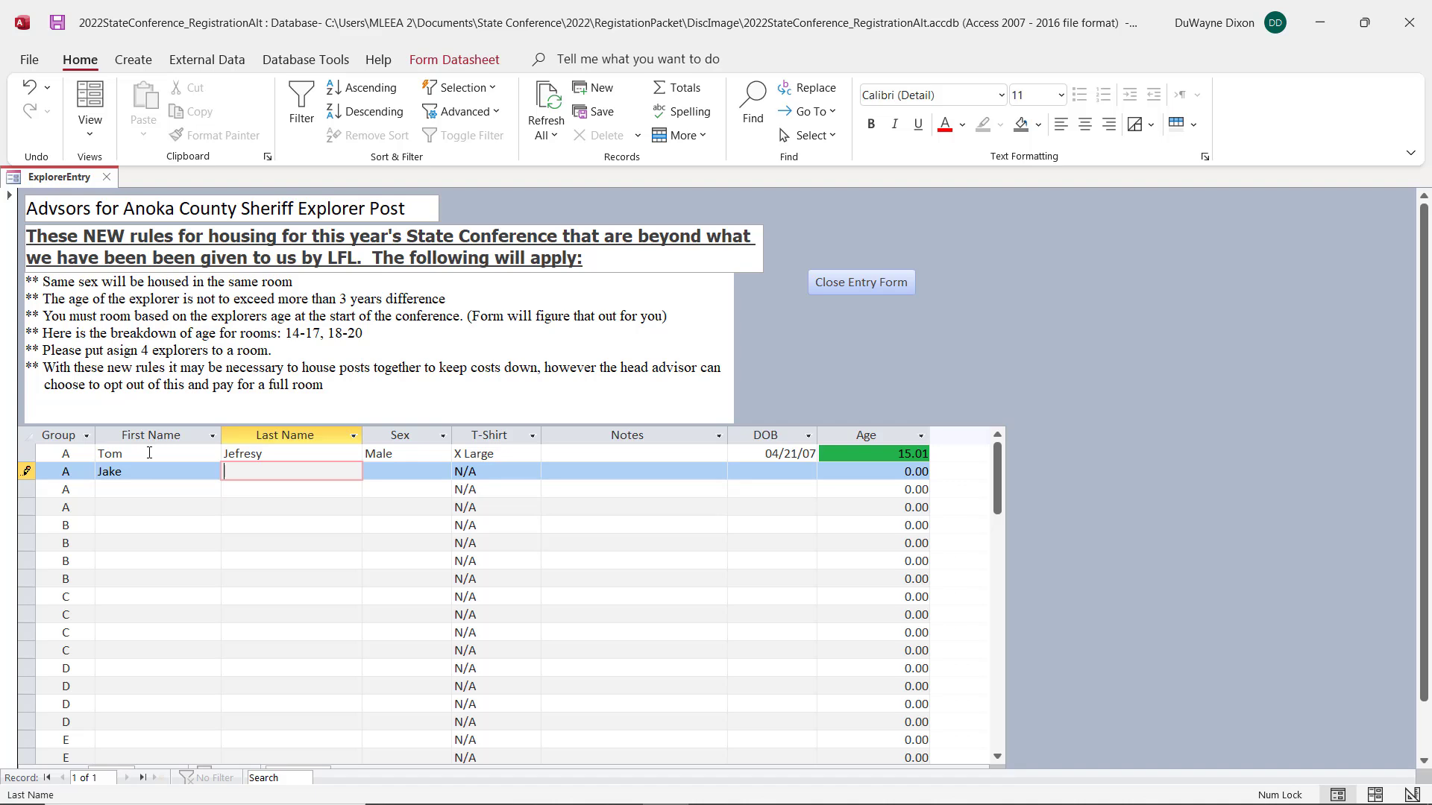
text(Done)
key(Tab)
text(Male)
key(Tab)
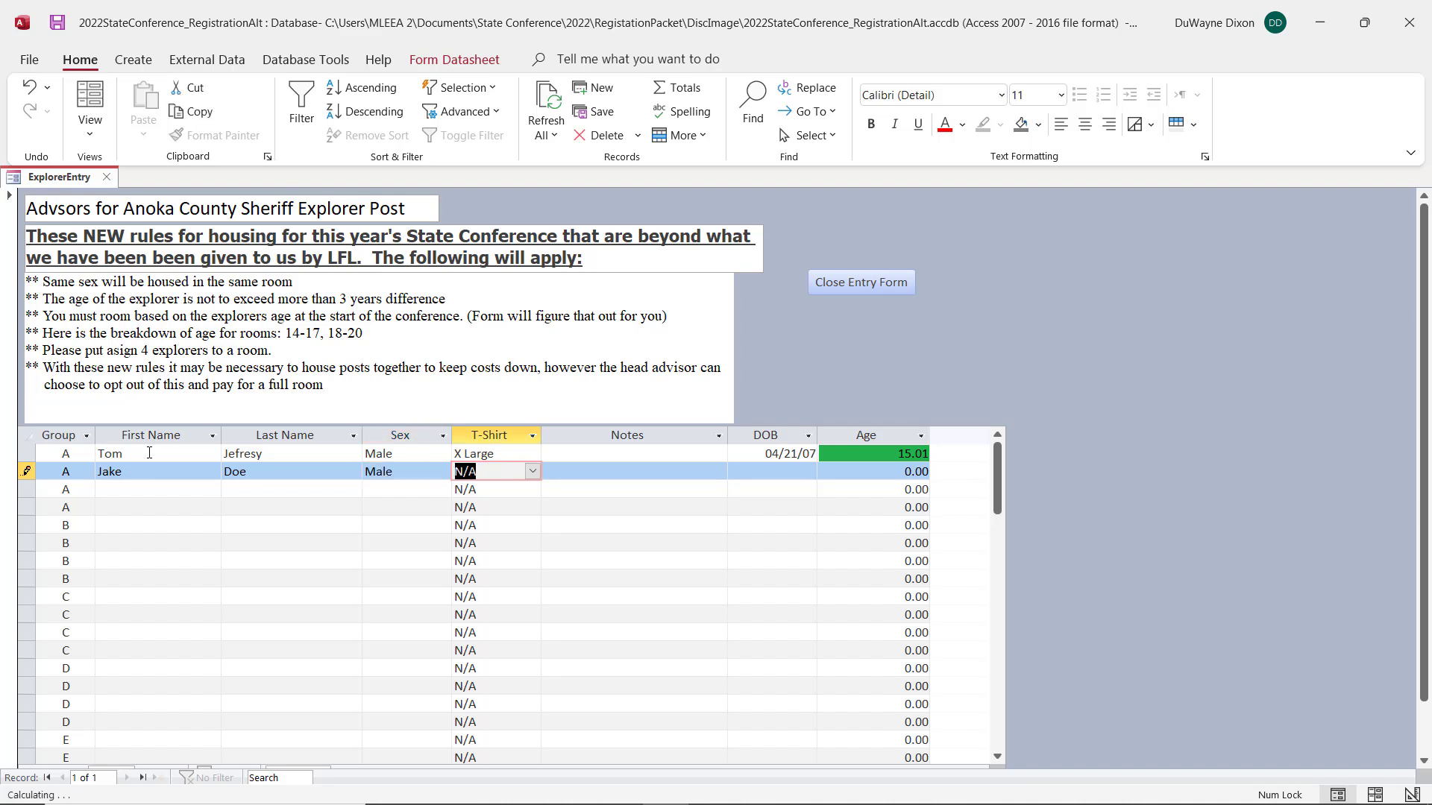
Step: Set the second explorer's T-shirt size to Large and fill in the date of birth
text(Large)
key(Tab)
key(Tab)
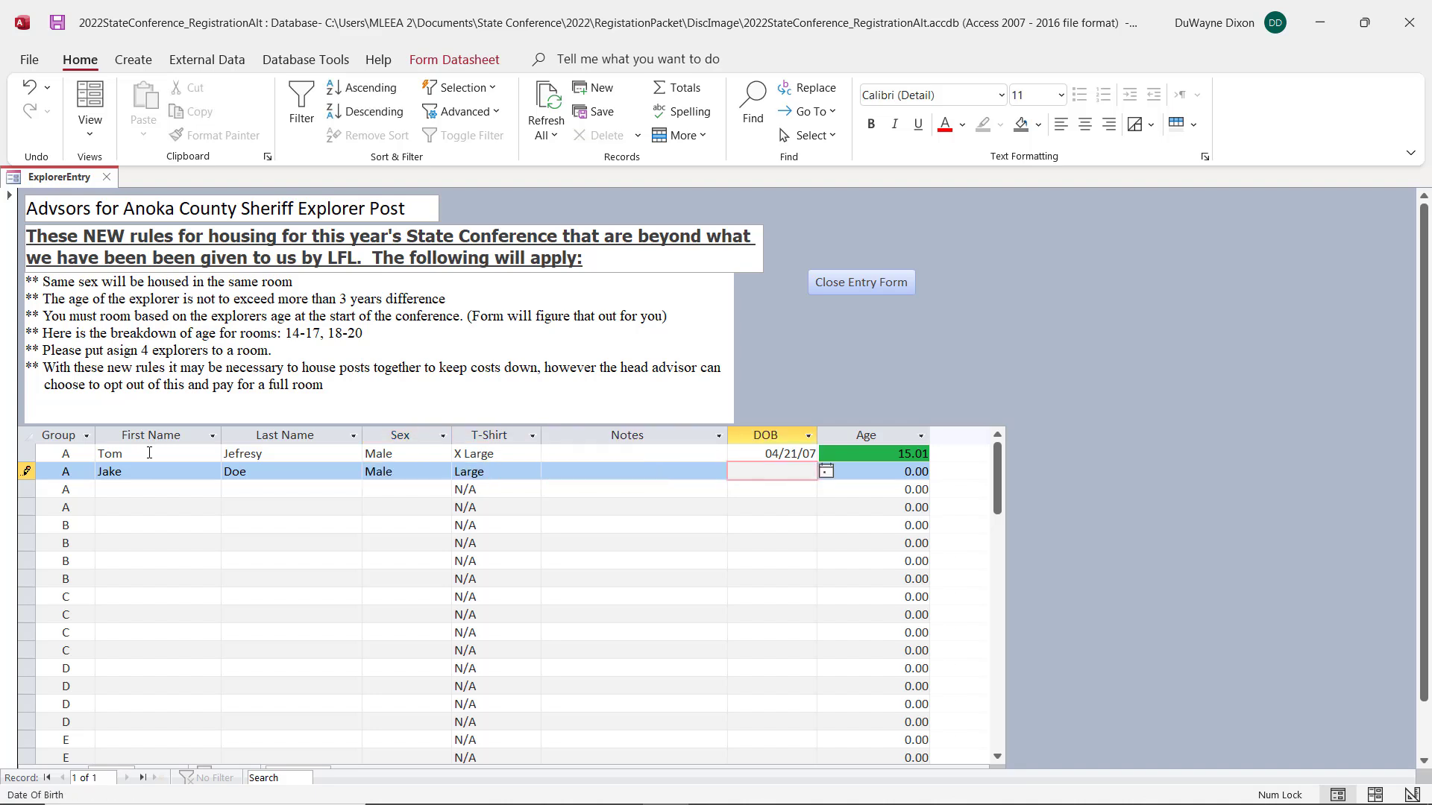
text(3/15/06qq)
key(BackSpace)
key(BackSpace)
key(Tab)
key(Tab)
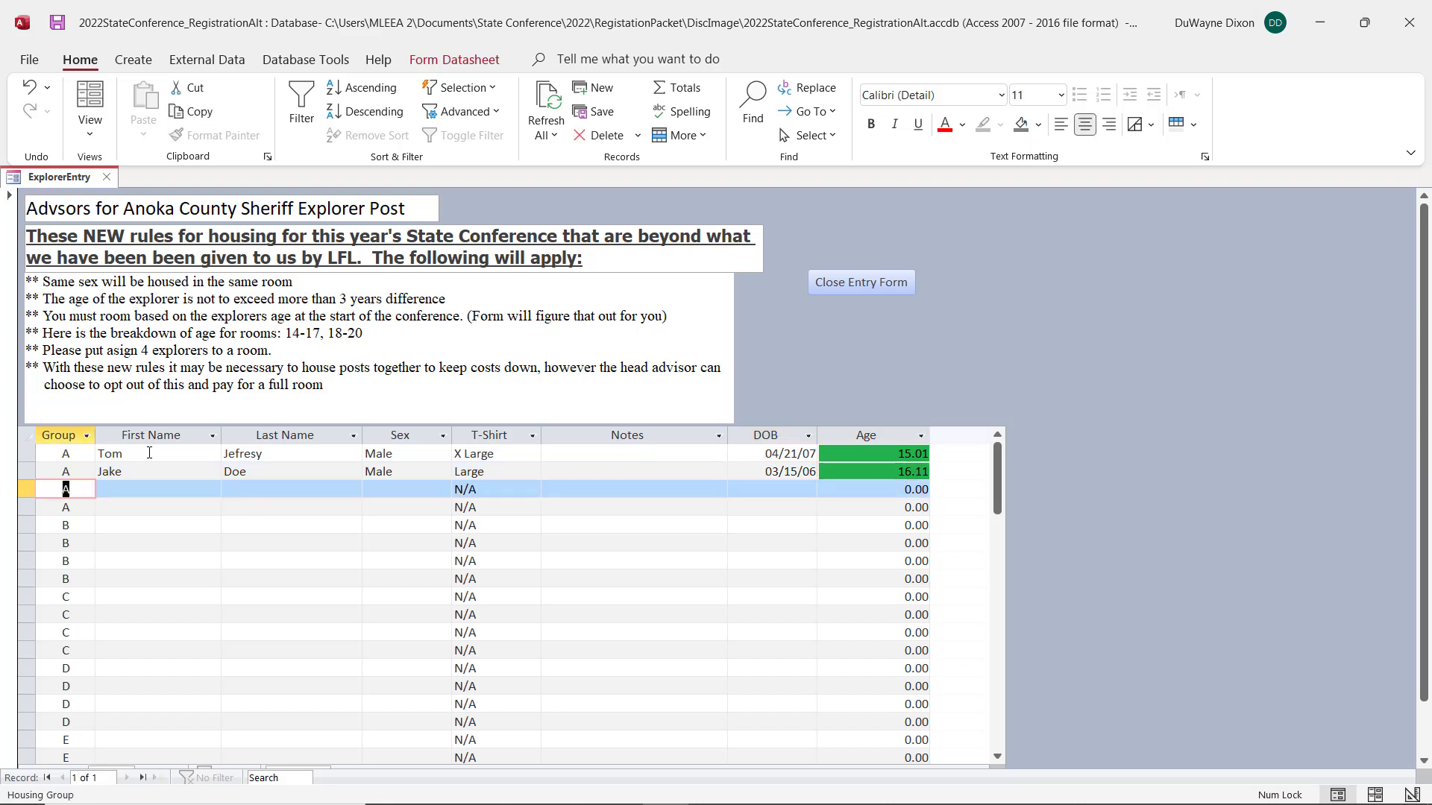
Step: Enter the third explorer's first and last name in the third group A row and set the sex to Male
key(Tab)
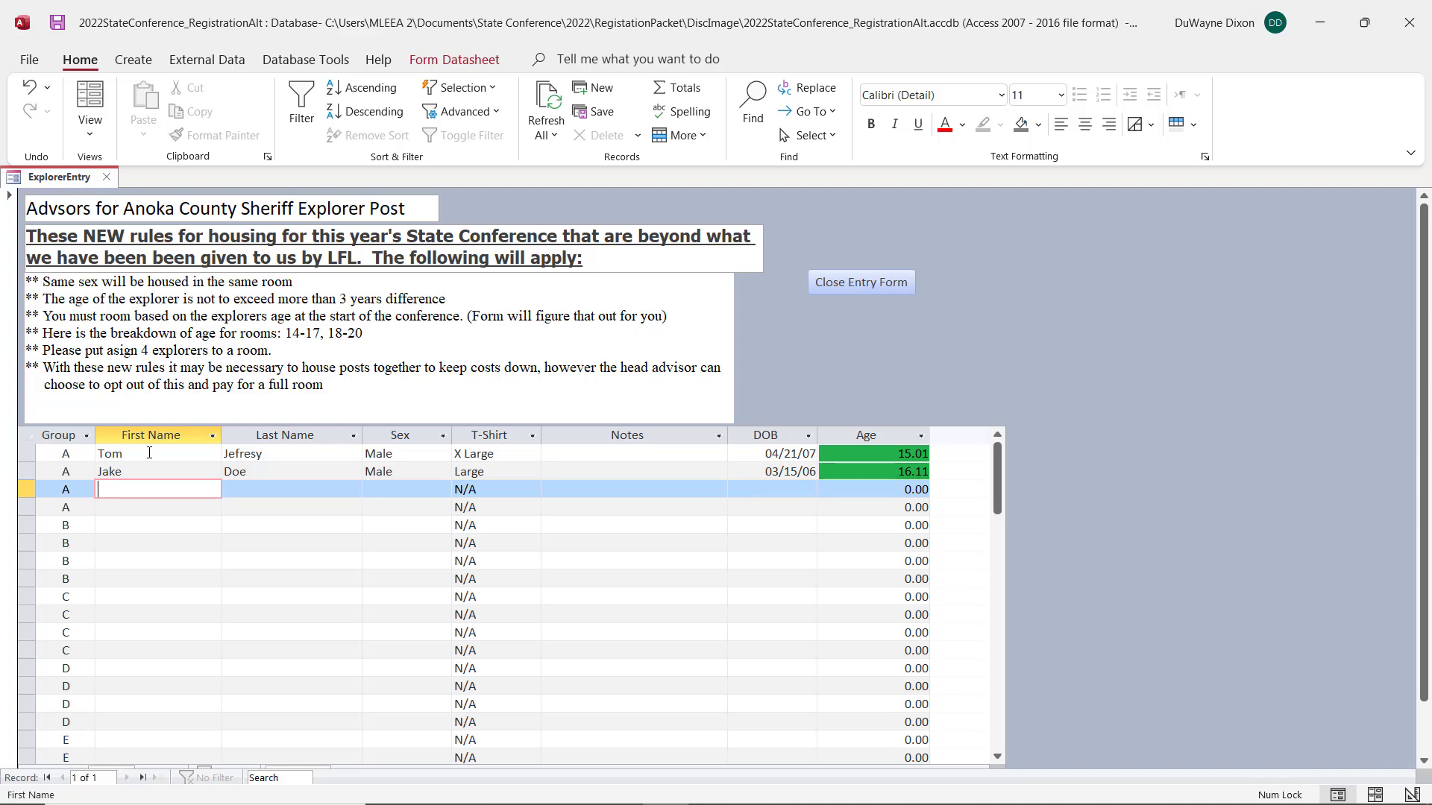
text(John)
key(Tab)
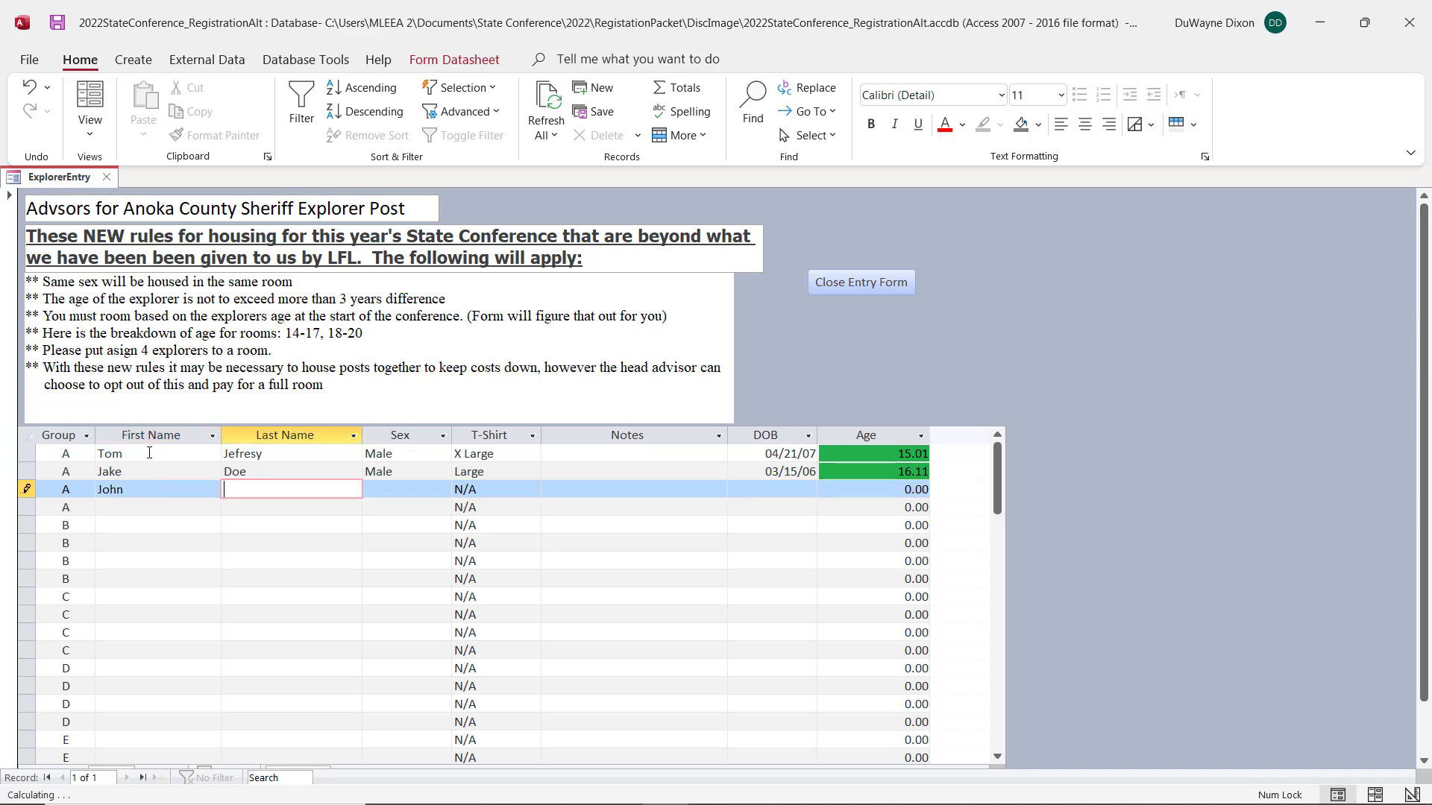
text(John)
key(Tab)
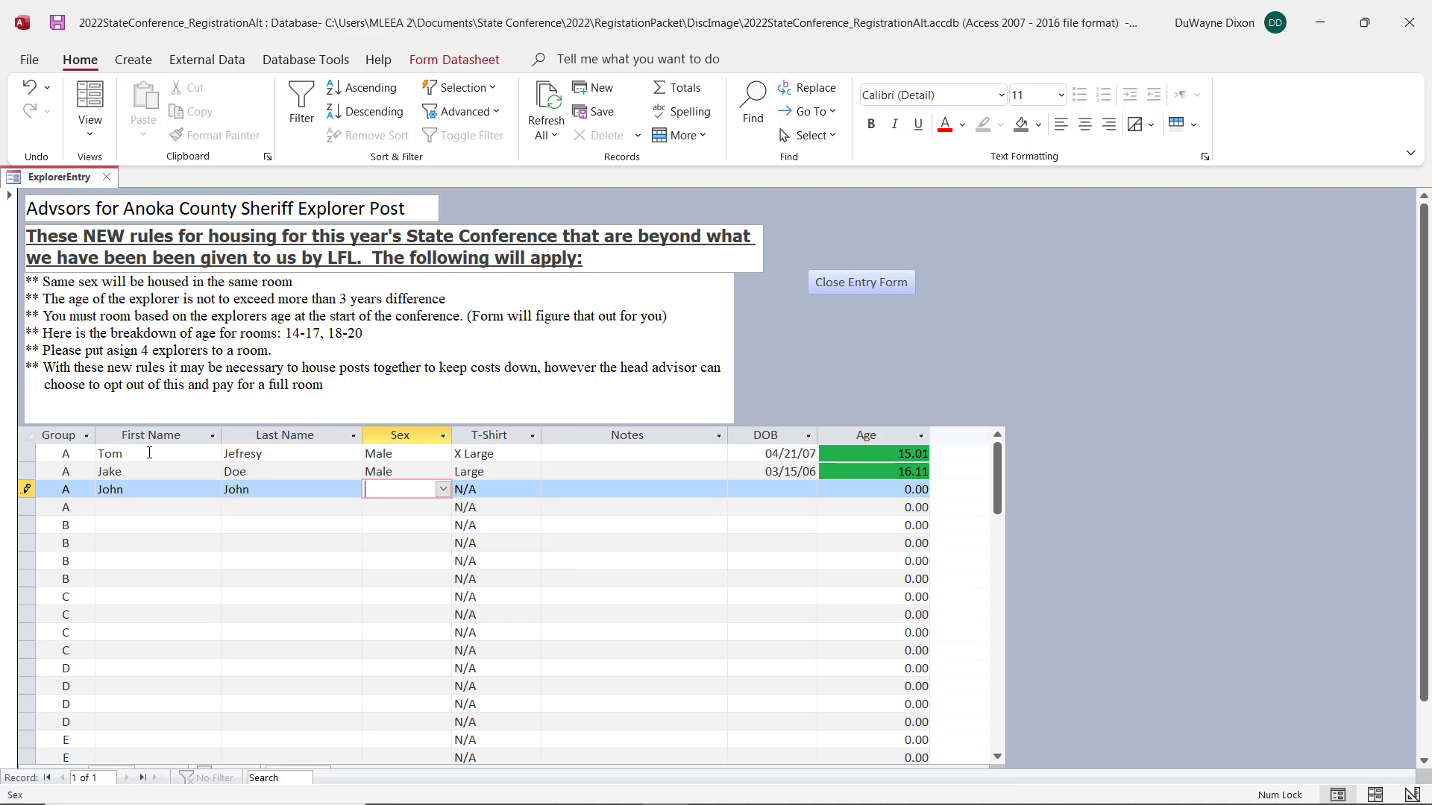
text(M)
key(Tab)
Step: Set the third explorer's T-shirt size to Large and fill in the date of birth
text(L)
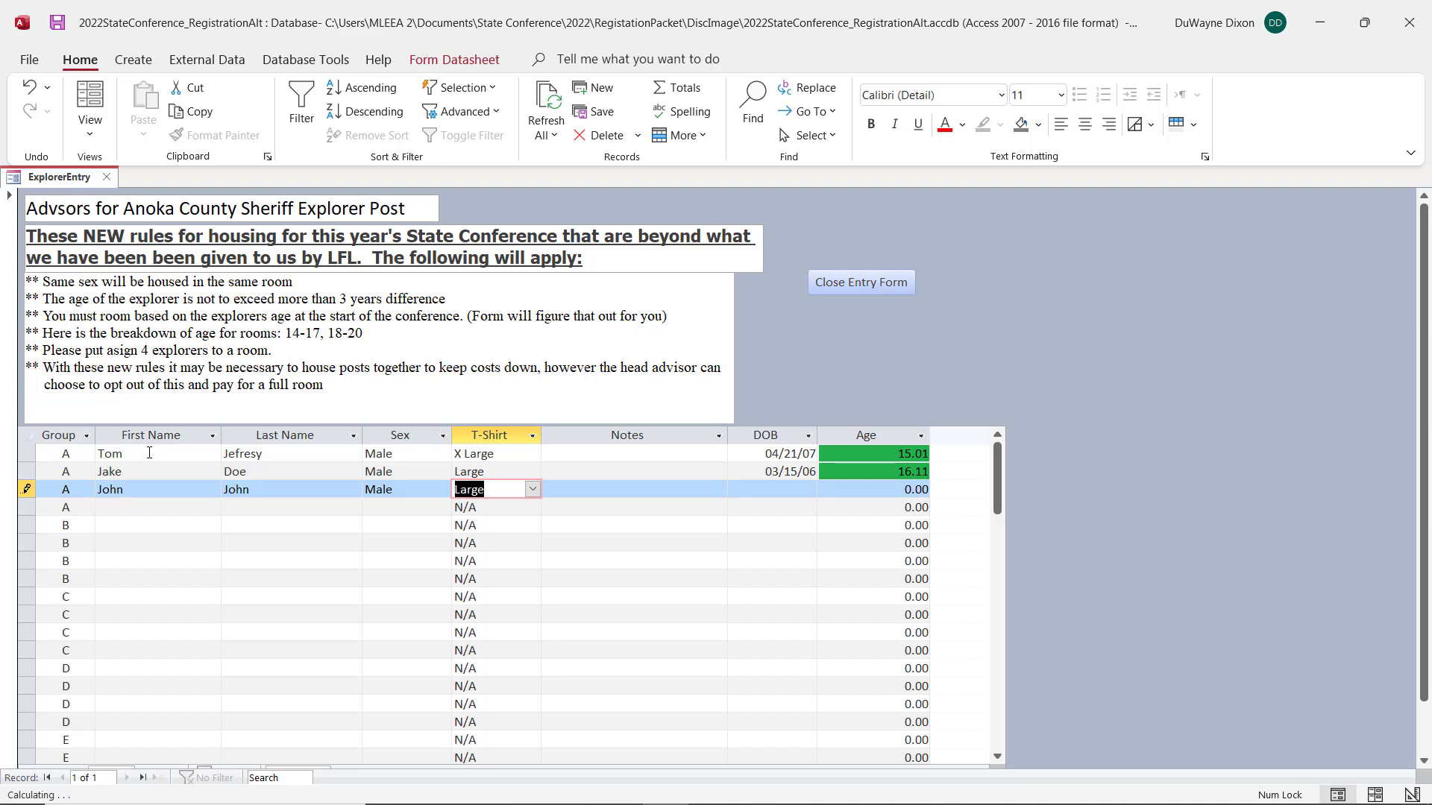
key(Tab)
key(Tab)
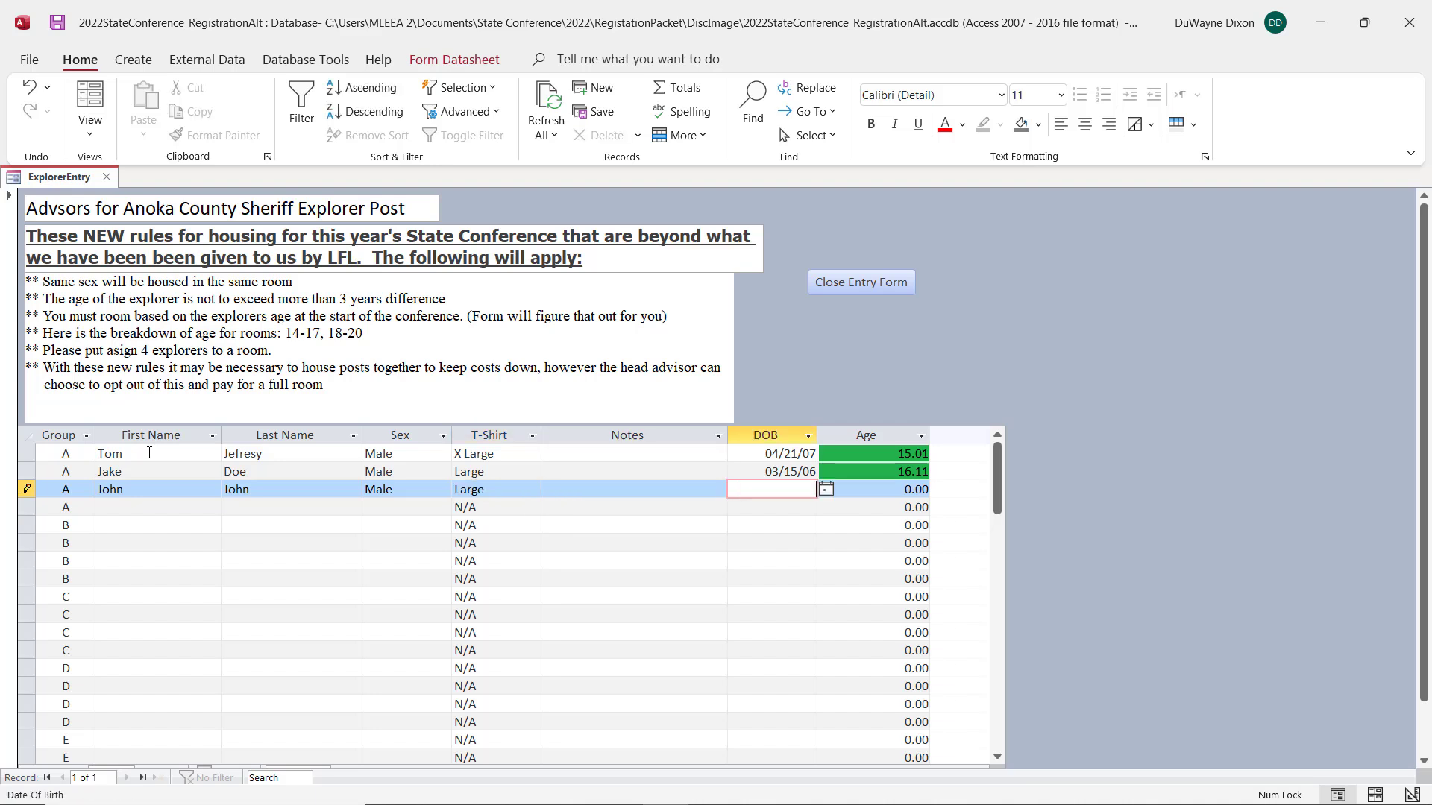
text(2/18/05)
key(Tab)
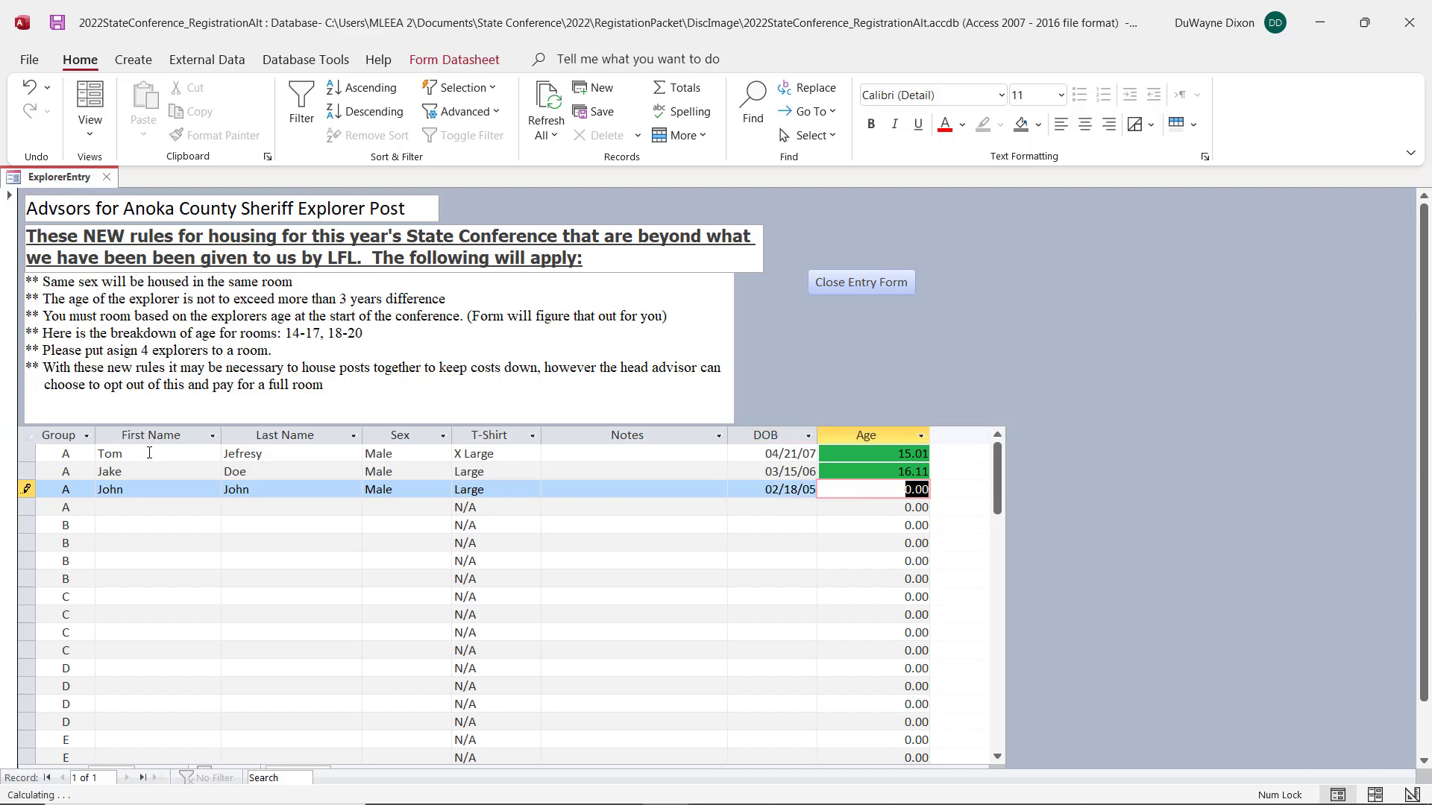
key(Tab)
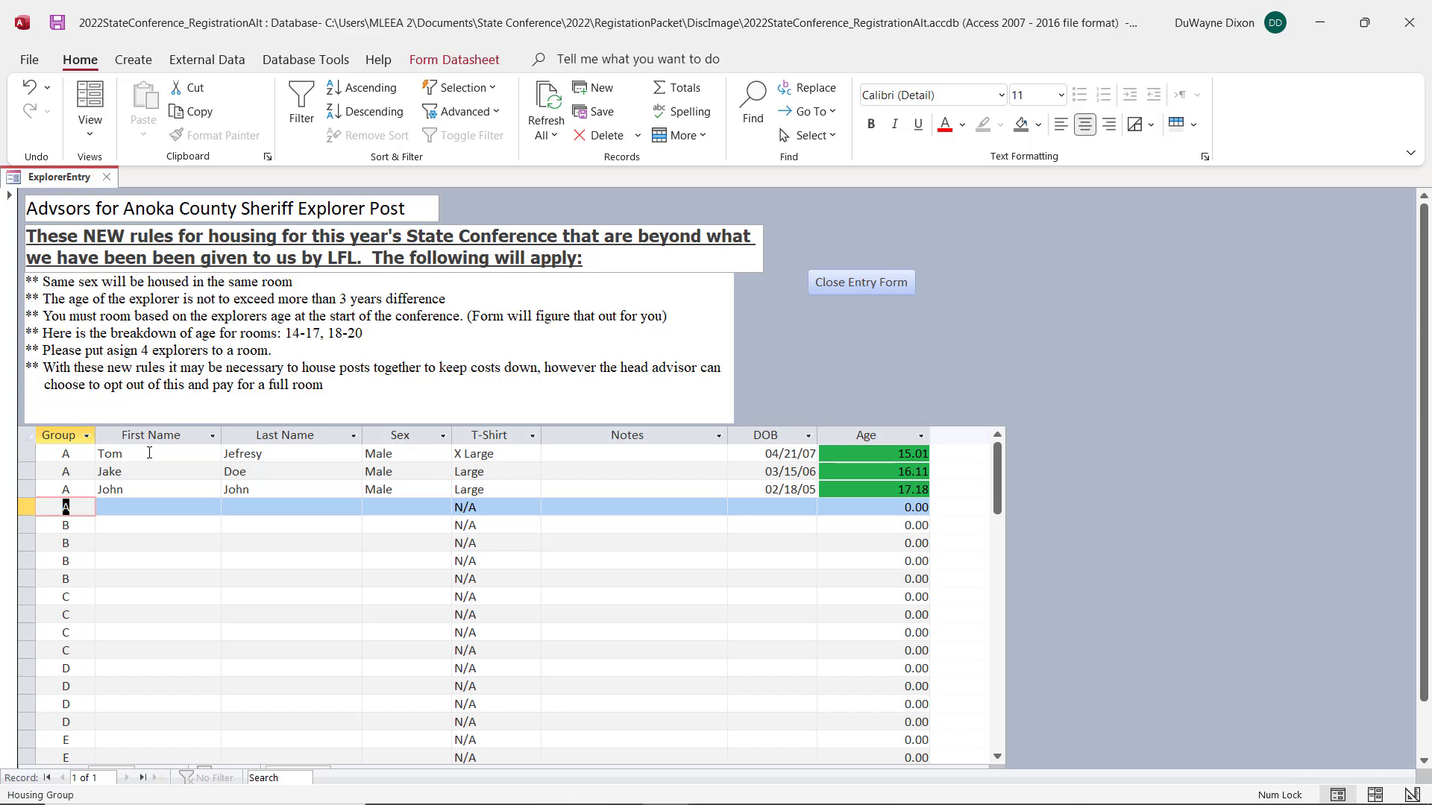
Step: Enter the fourth explorer's first and last name in the last group A row and set the sex to Male
key(Tab)
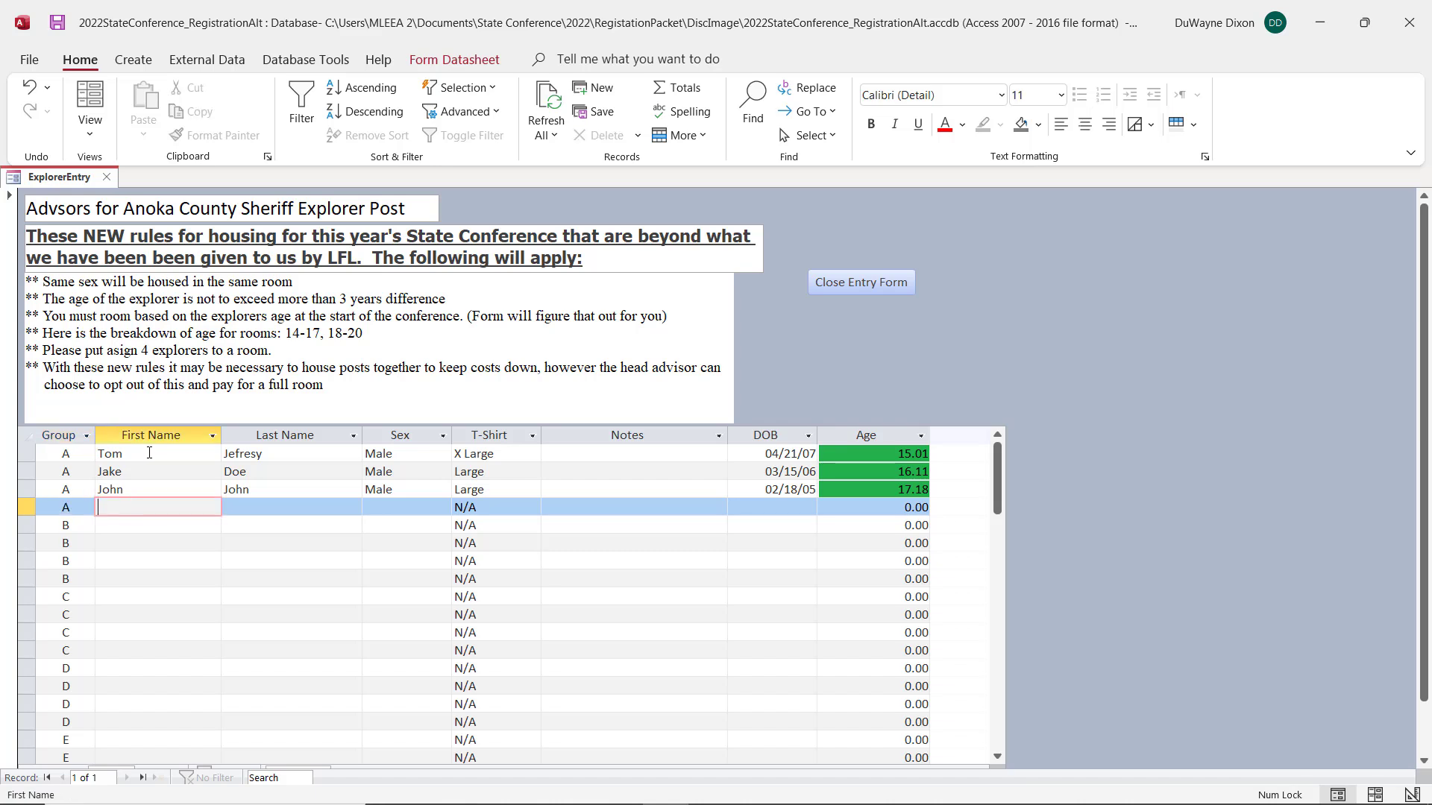
text(Peter)
key(Tab)
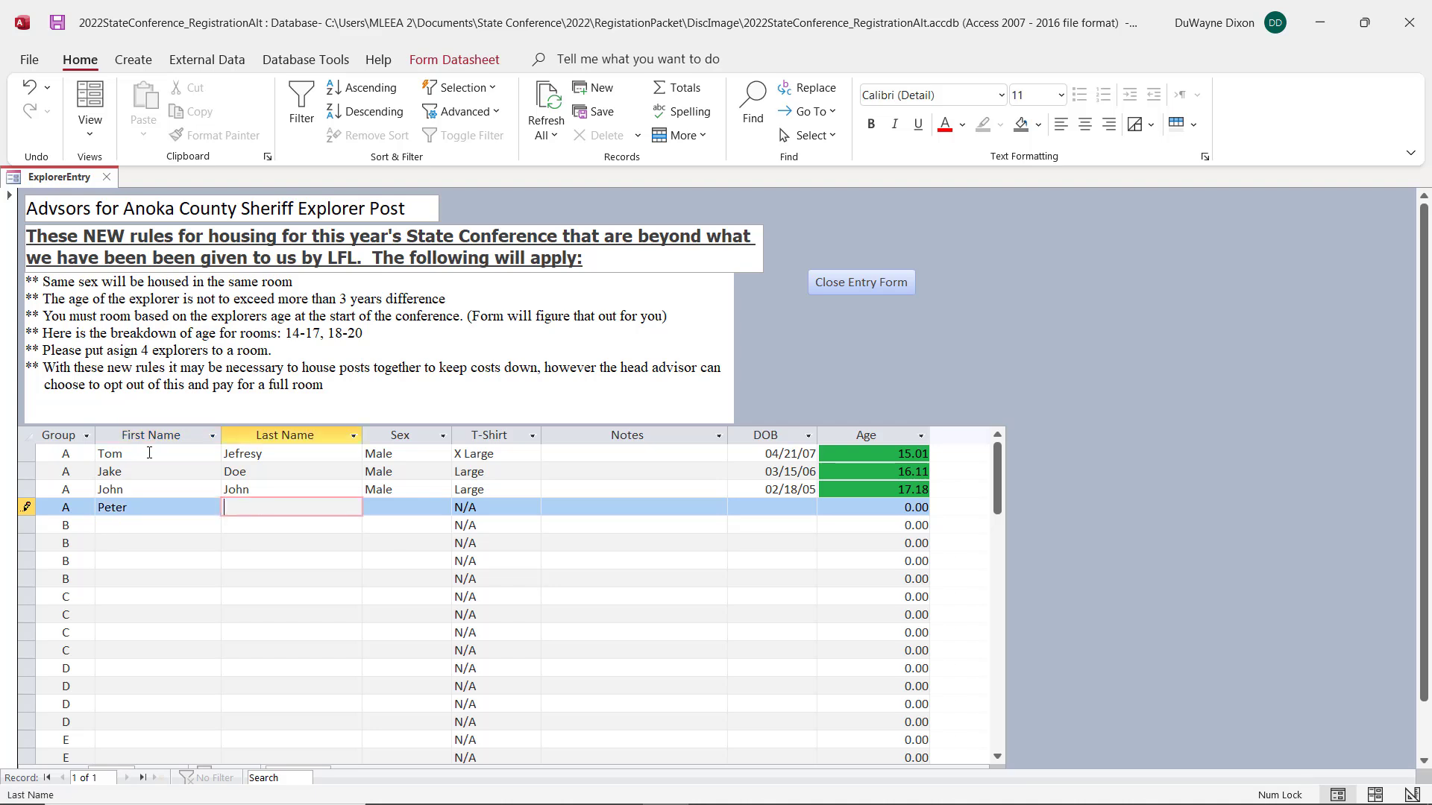
text(H)
key(BackSpace)
text(Jobs)
key(Tab)
text(Male)
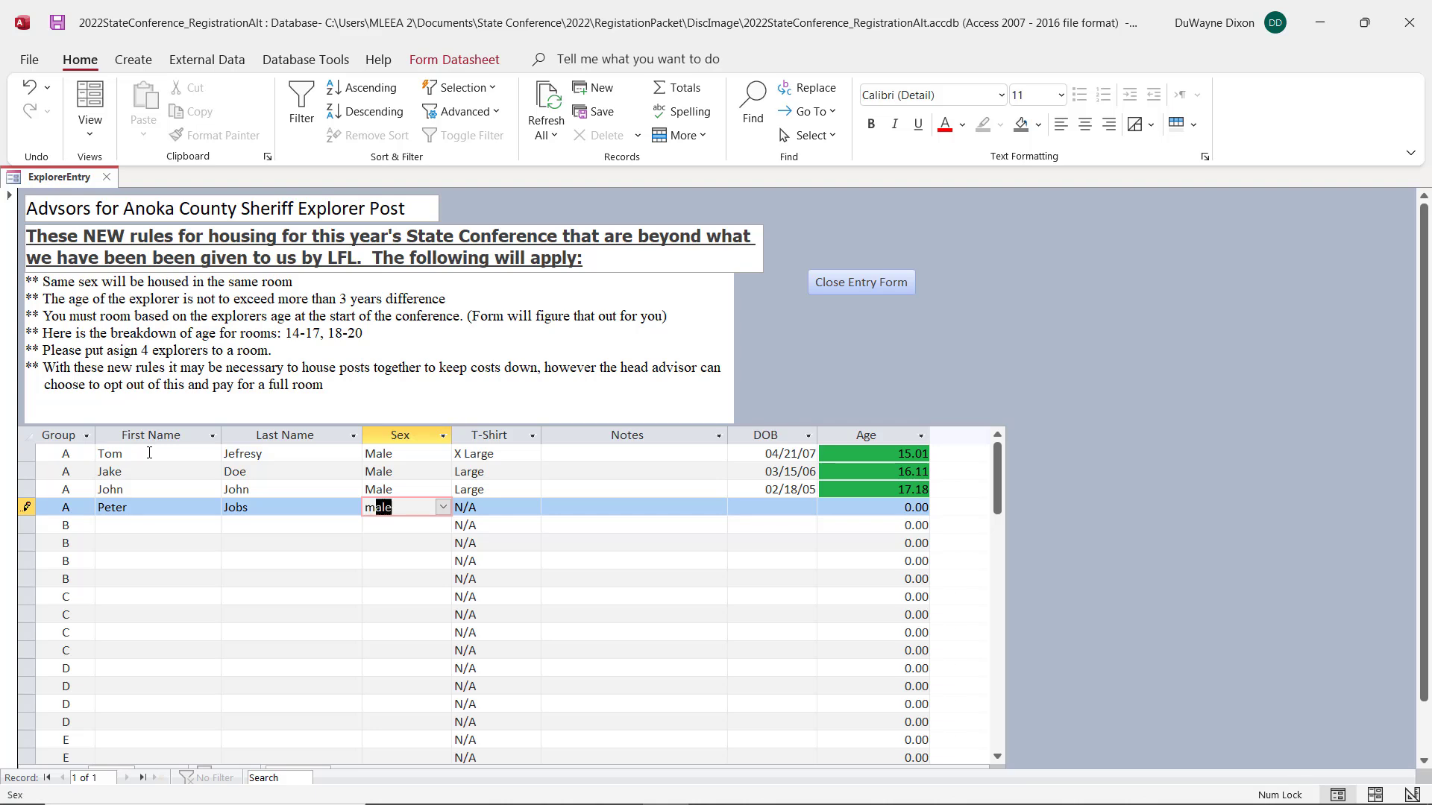
key(Tab)
Step: Set the fourth explorer's T-shirt size to XX Large and fill in the date of birth
text(XX)
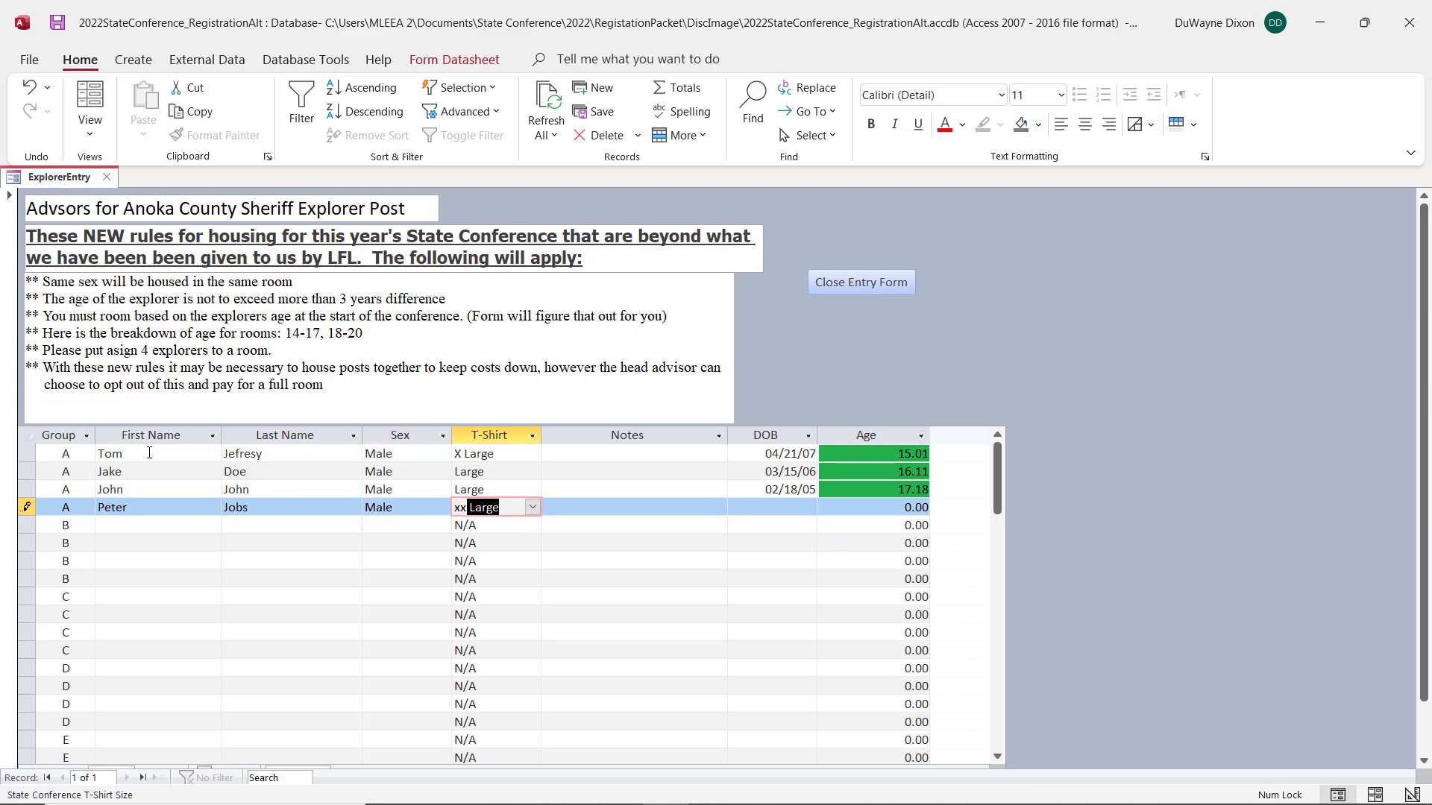
key(Tab)
key(Tab)
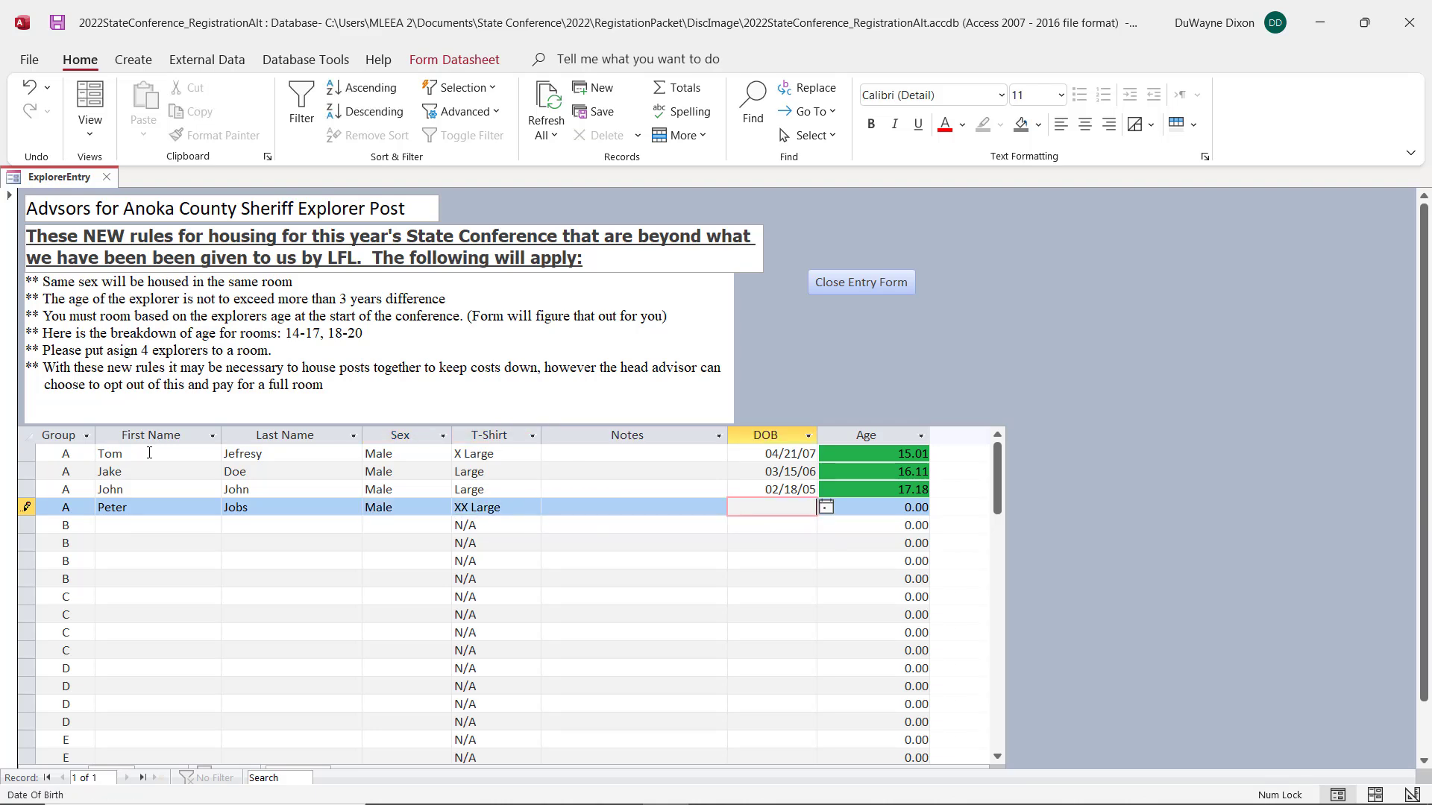
text(5/01/08)
key(Tab)
key(Tab)
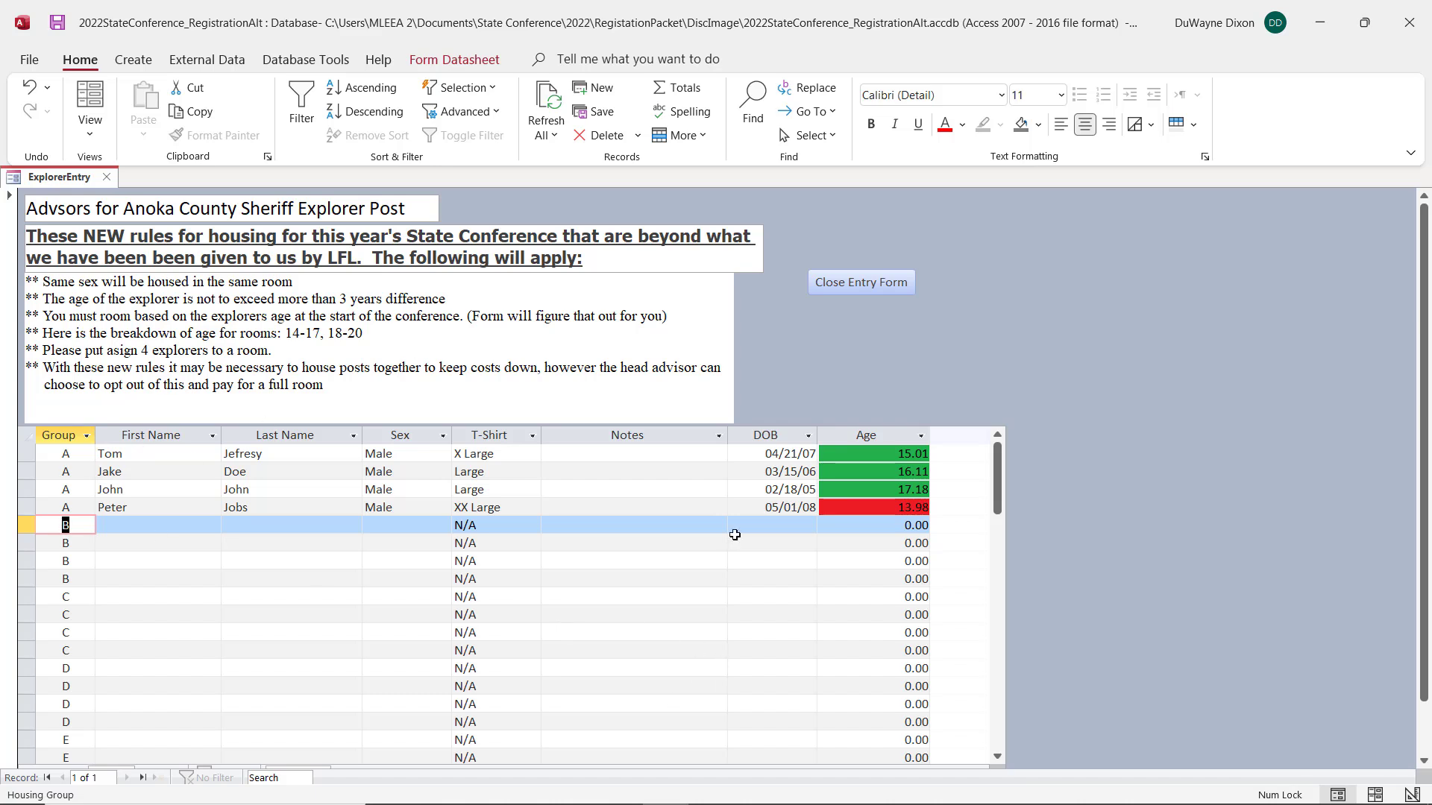
Step: Change the fourth explorer's date of birth to one month earlier
click(771, 507)
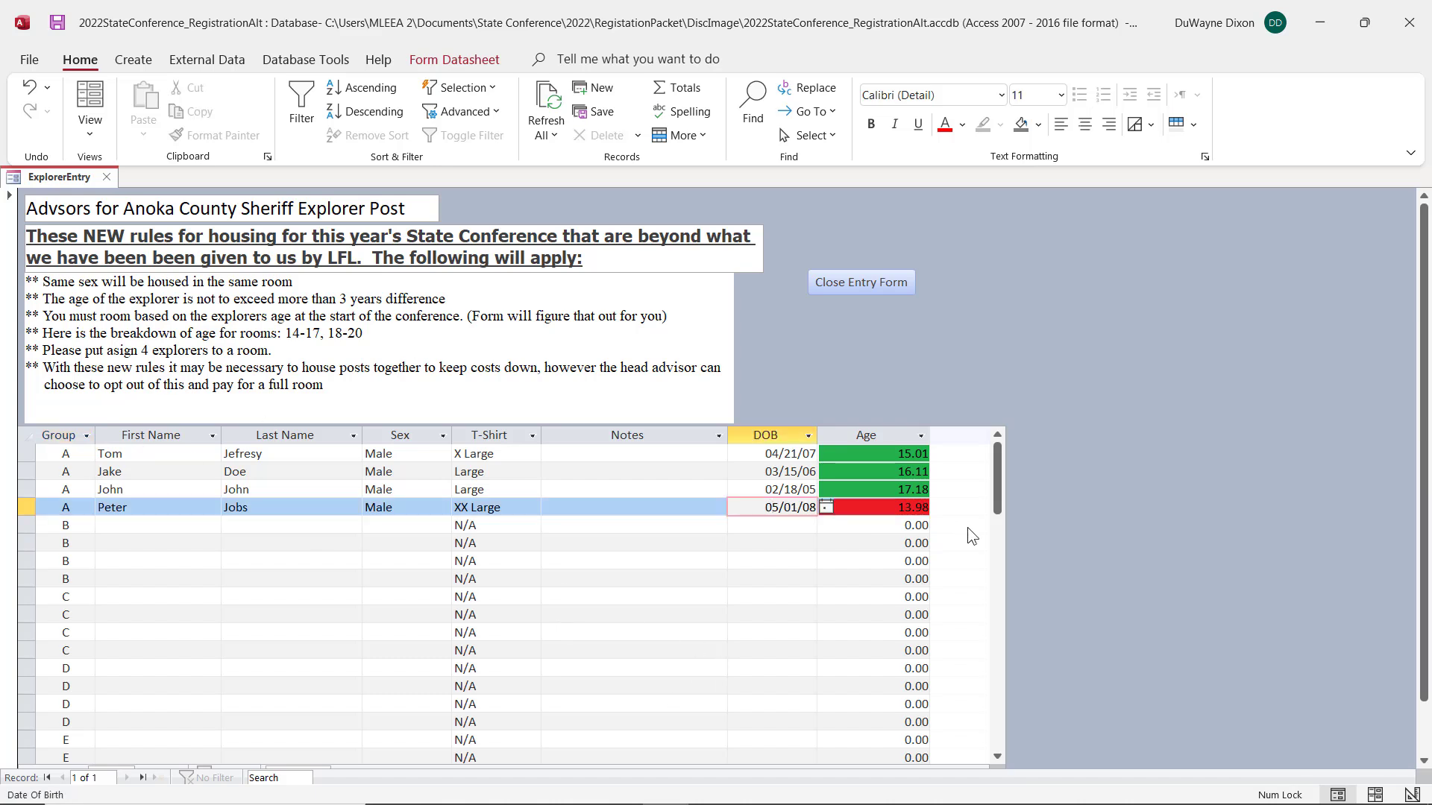
text(4)
key(Return)
key(Return)
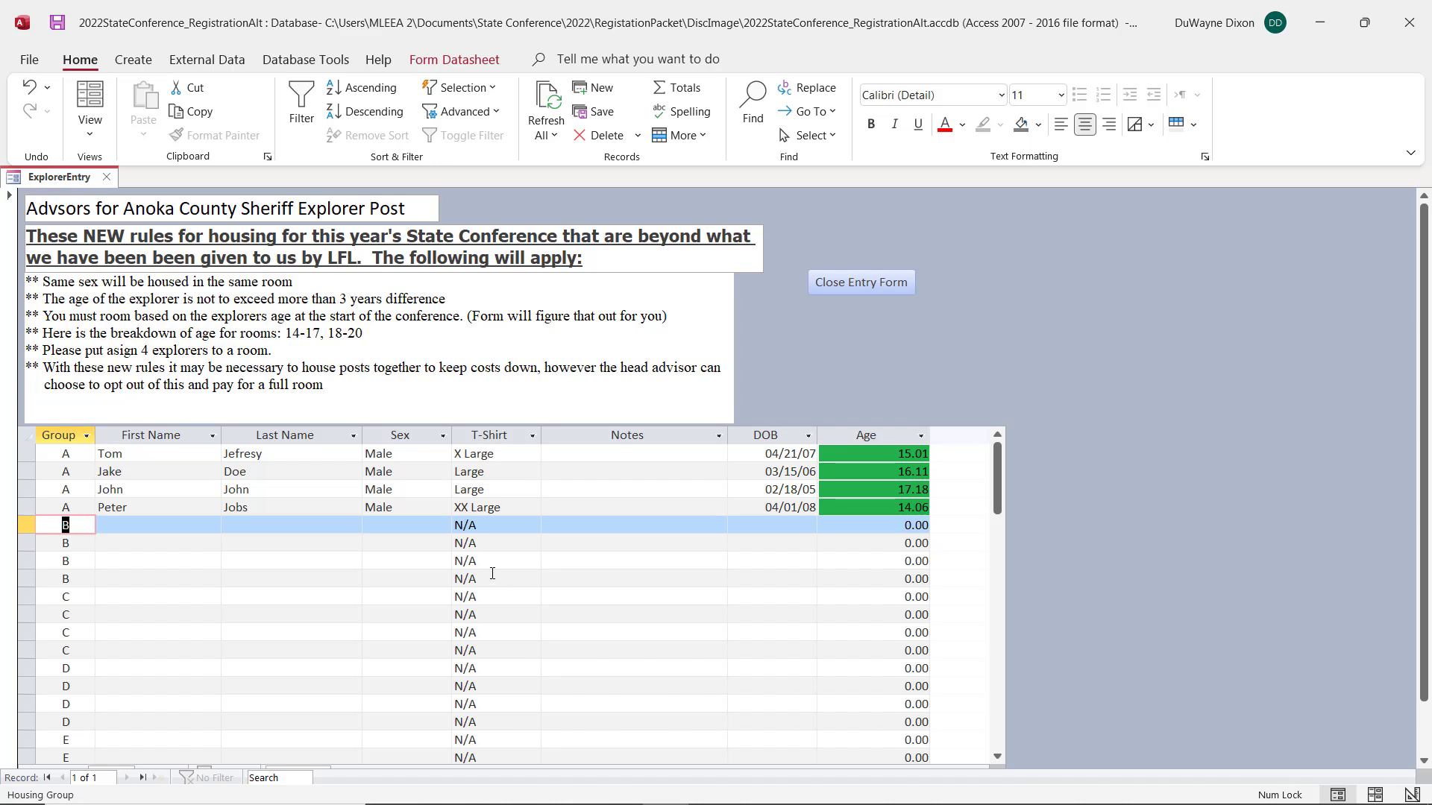
Step: Enter the fifth explorer's capitalized first and last name in the first group B row and set the sex to Female
key(Tab)
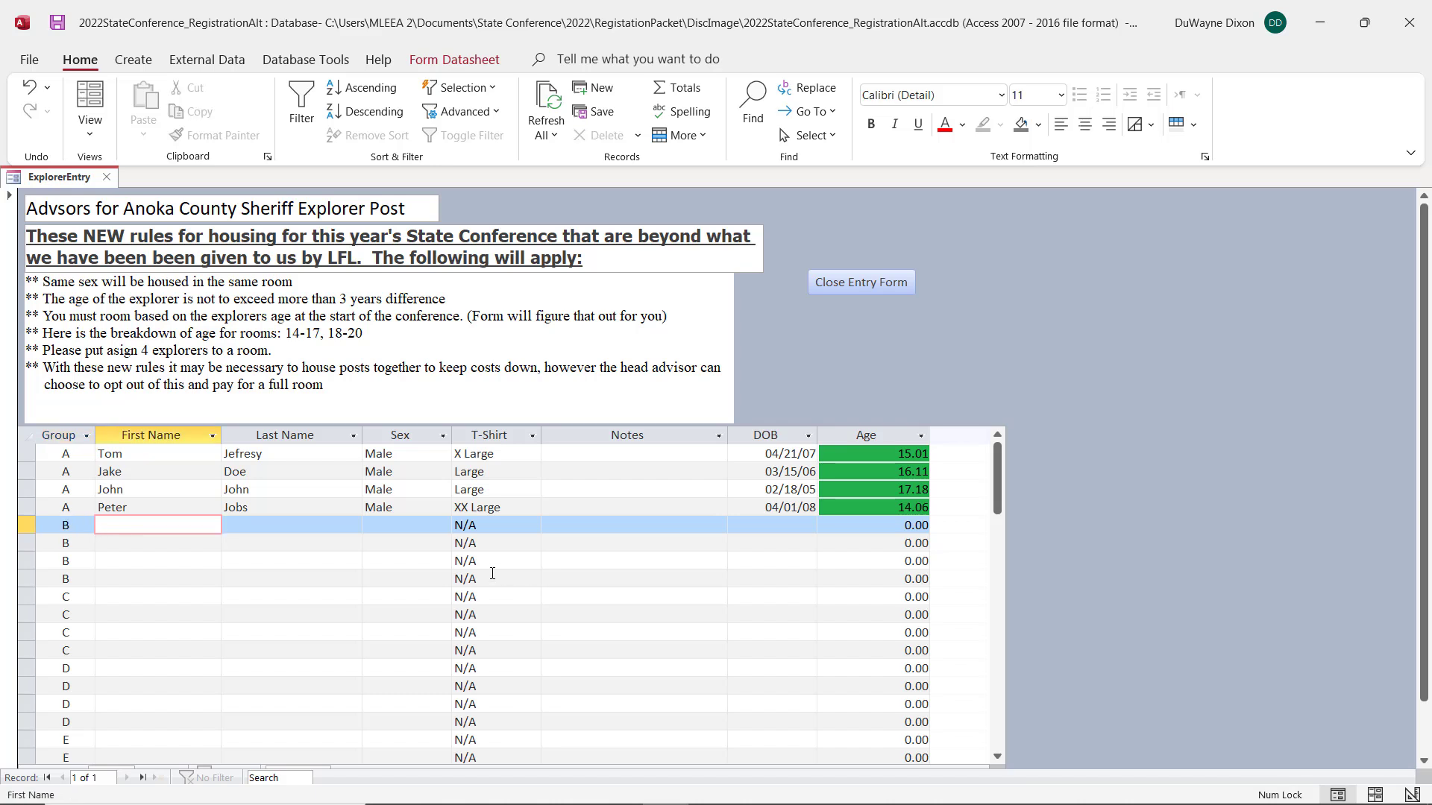
text(Susan)
key(Tab)
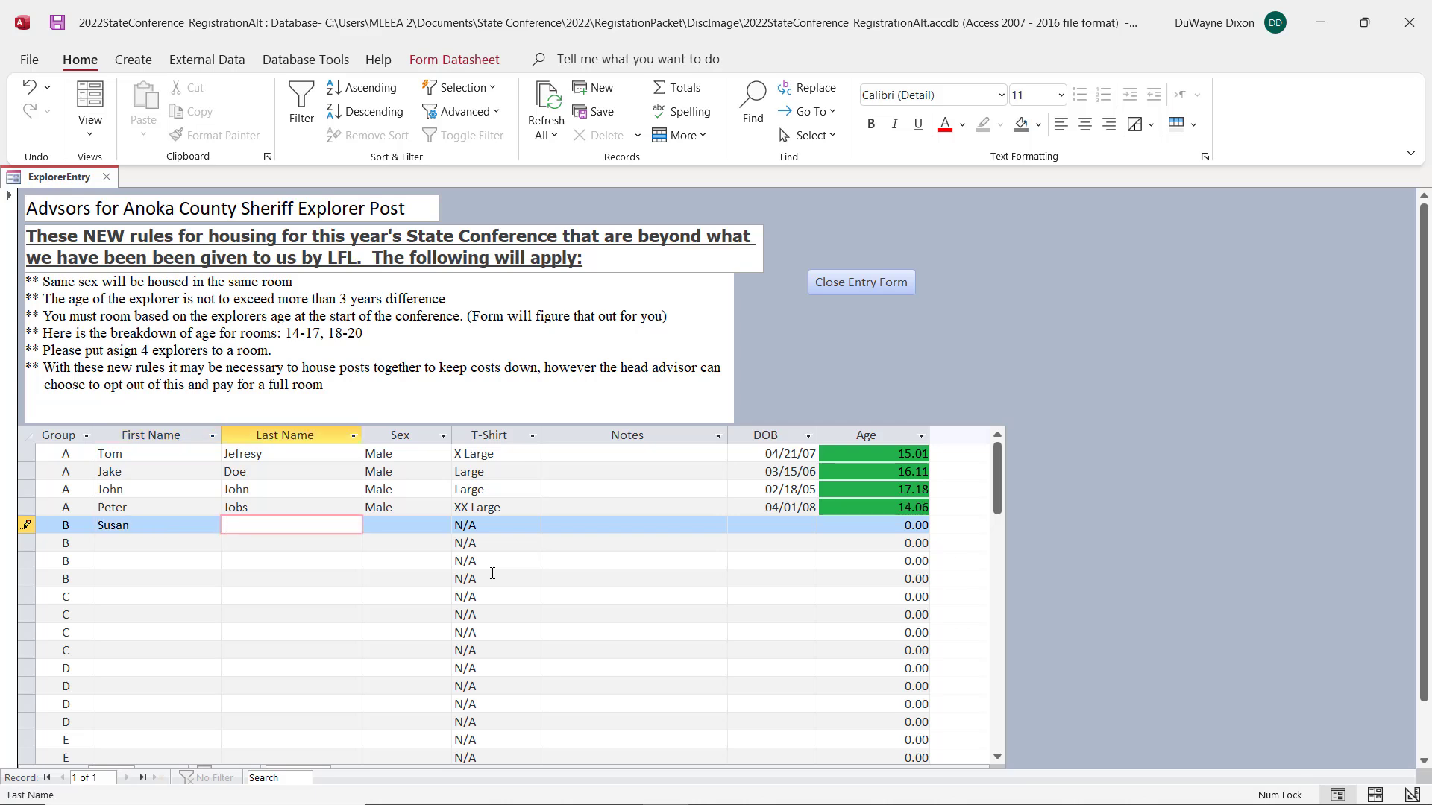
text(doe)
key(Tab)
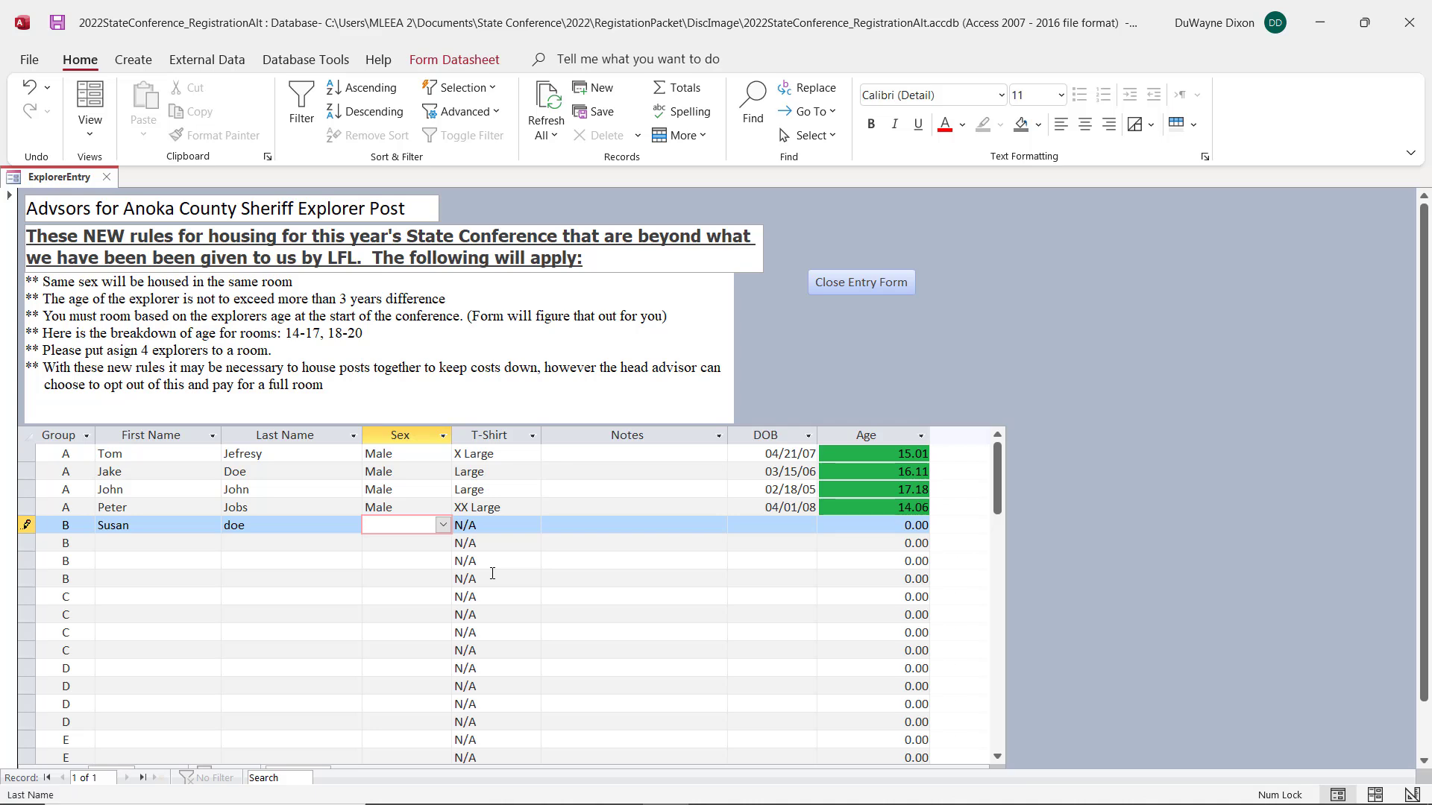
key(shift+Tab)
text(Doe)
key(Tab)
text(Female)
key(Tab)
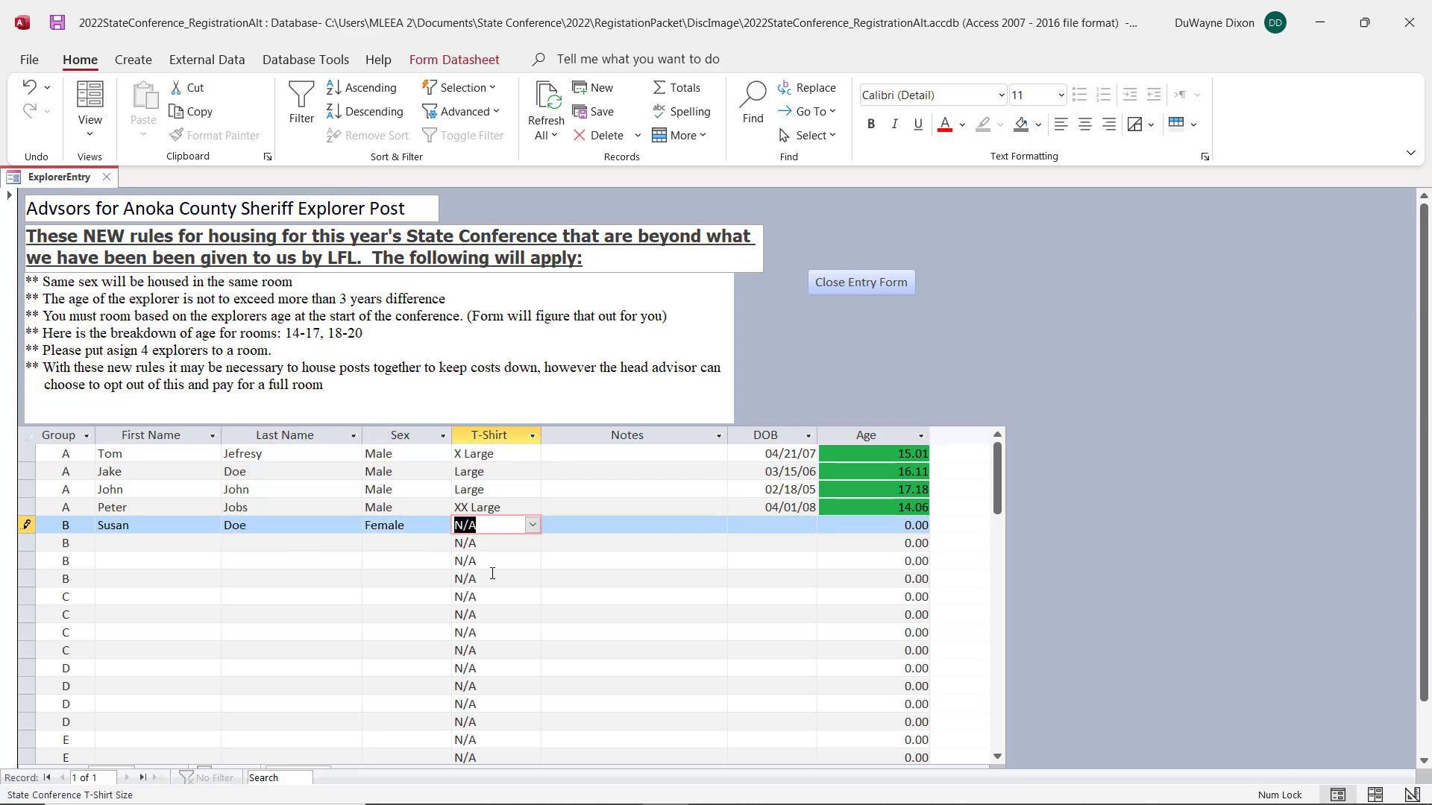
Step: Set the fifth explorer's T-shirt size to Large and fill in the date of birth
text(Large)
key(Tab)
key(Tab)
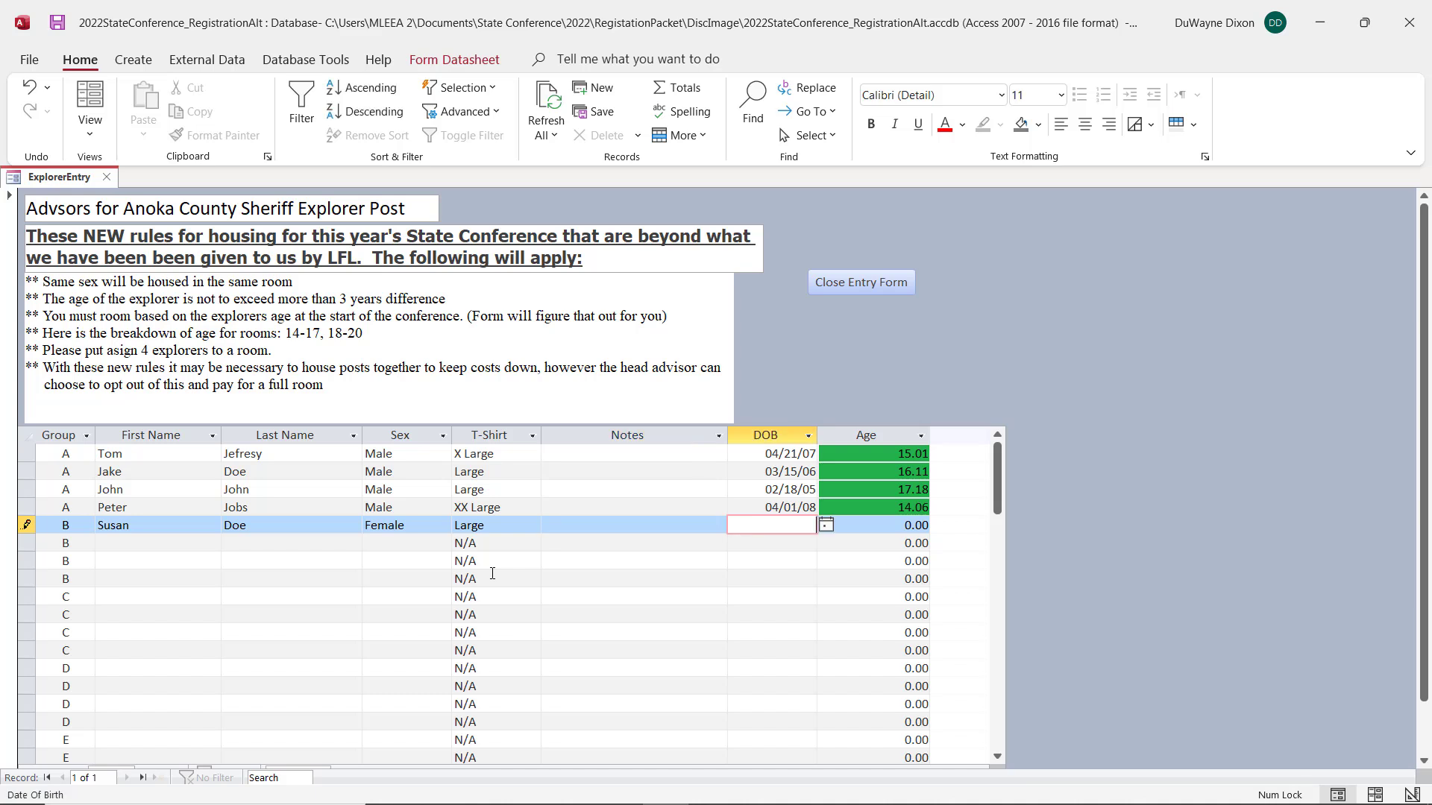
text(6/08/06)
key(Tab)
Step: Enter the sixth explorer's capitalized first and last name in the second group B row and set the sex to Female
key(Tab)
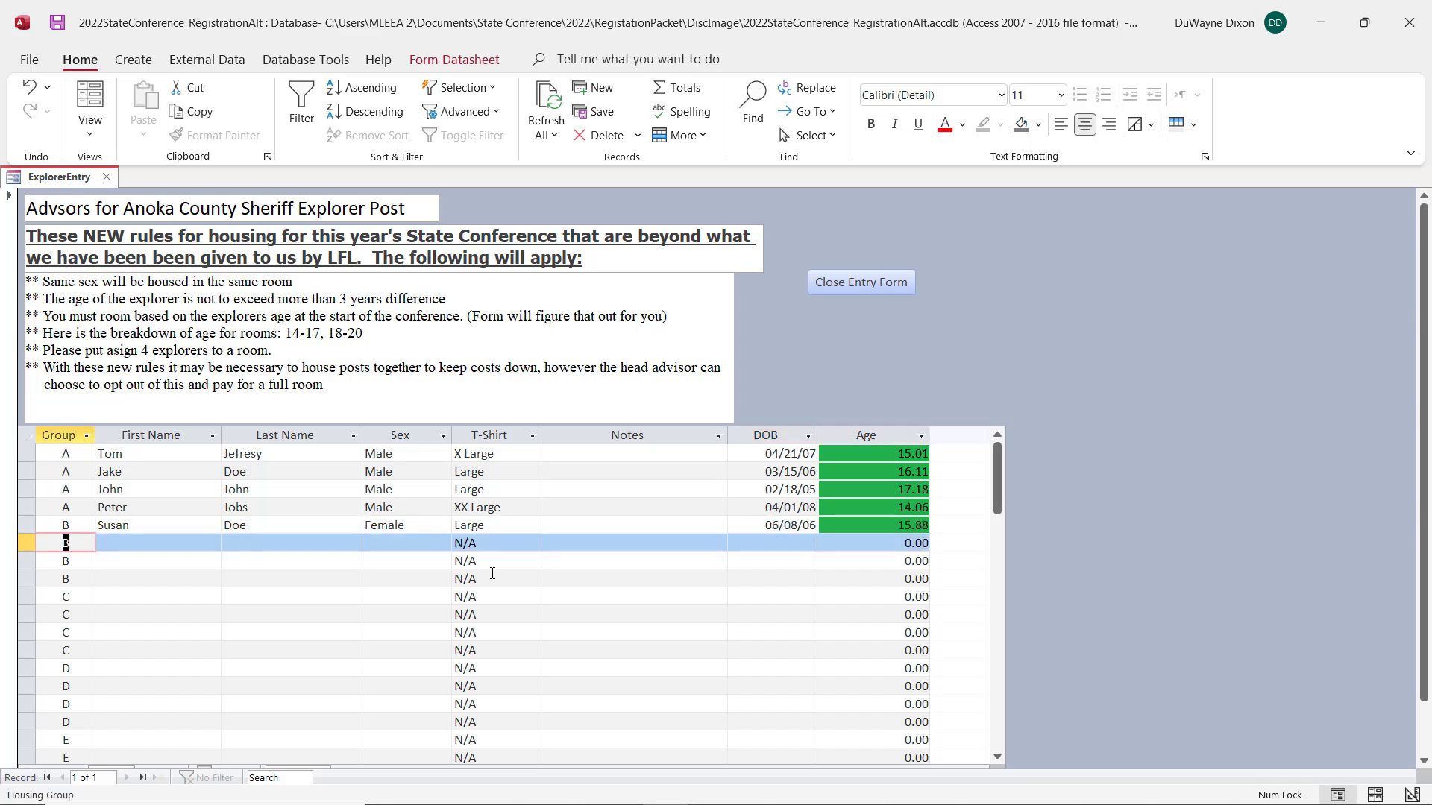
key(Tab)
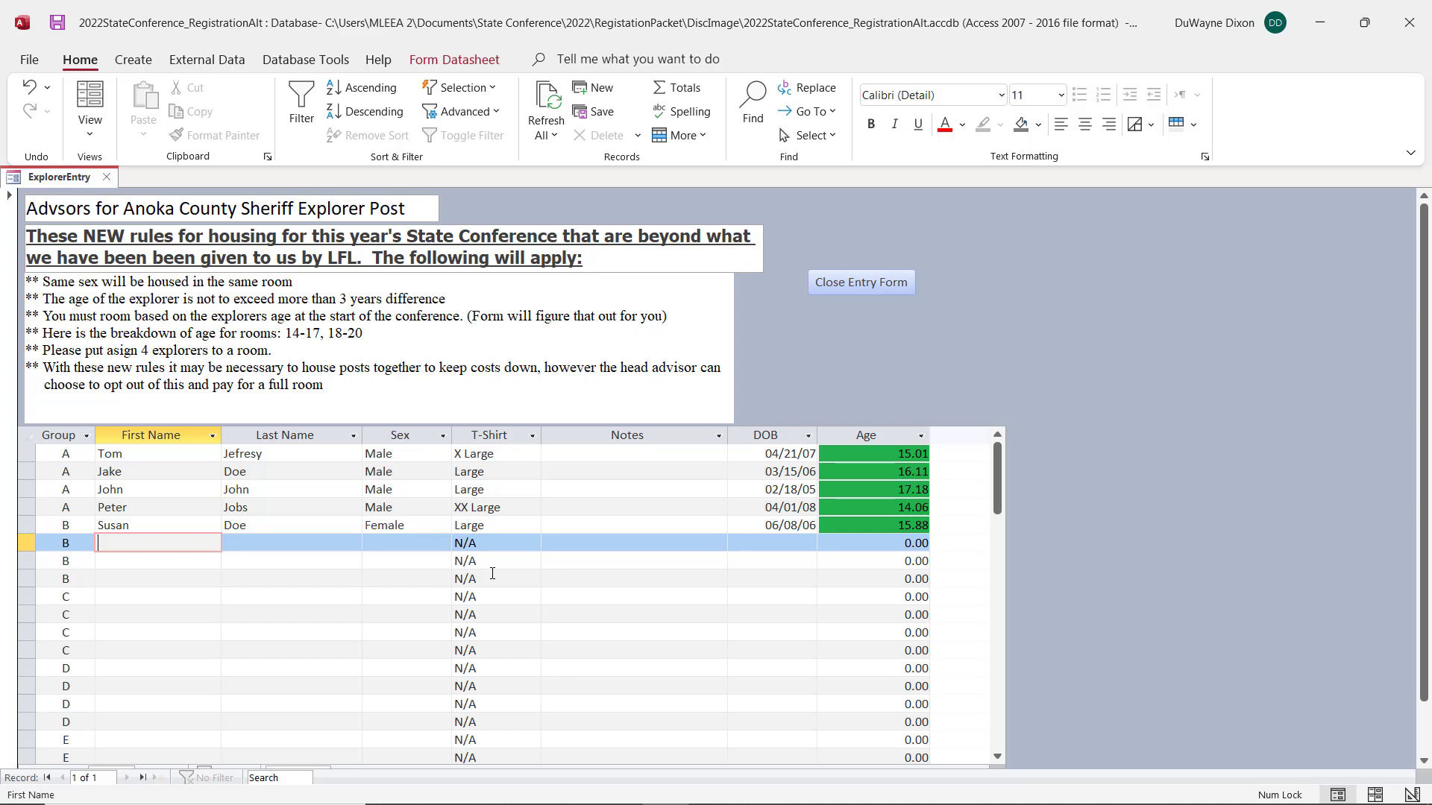
text(t)
key(BackSpace)
key(Tab)
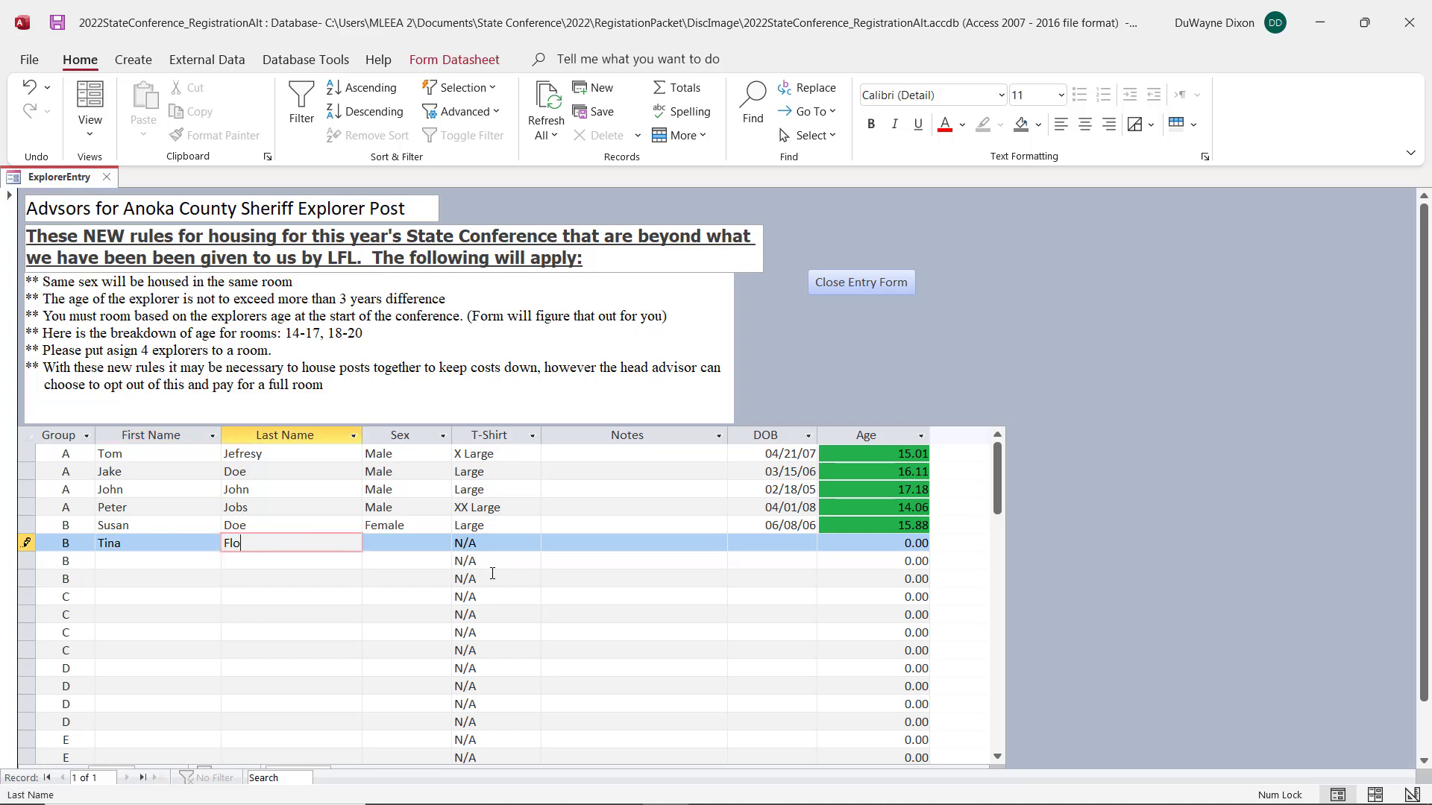
key(Tab)
text(Female)
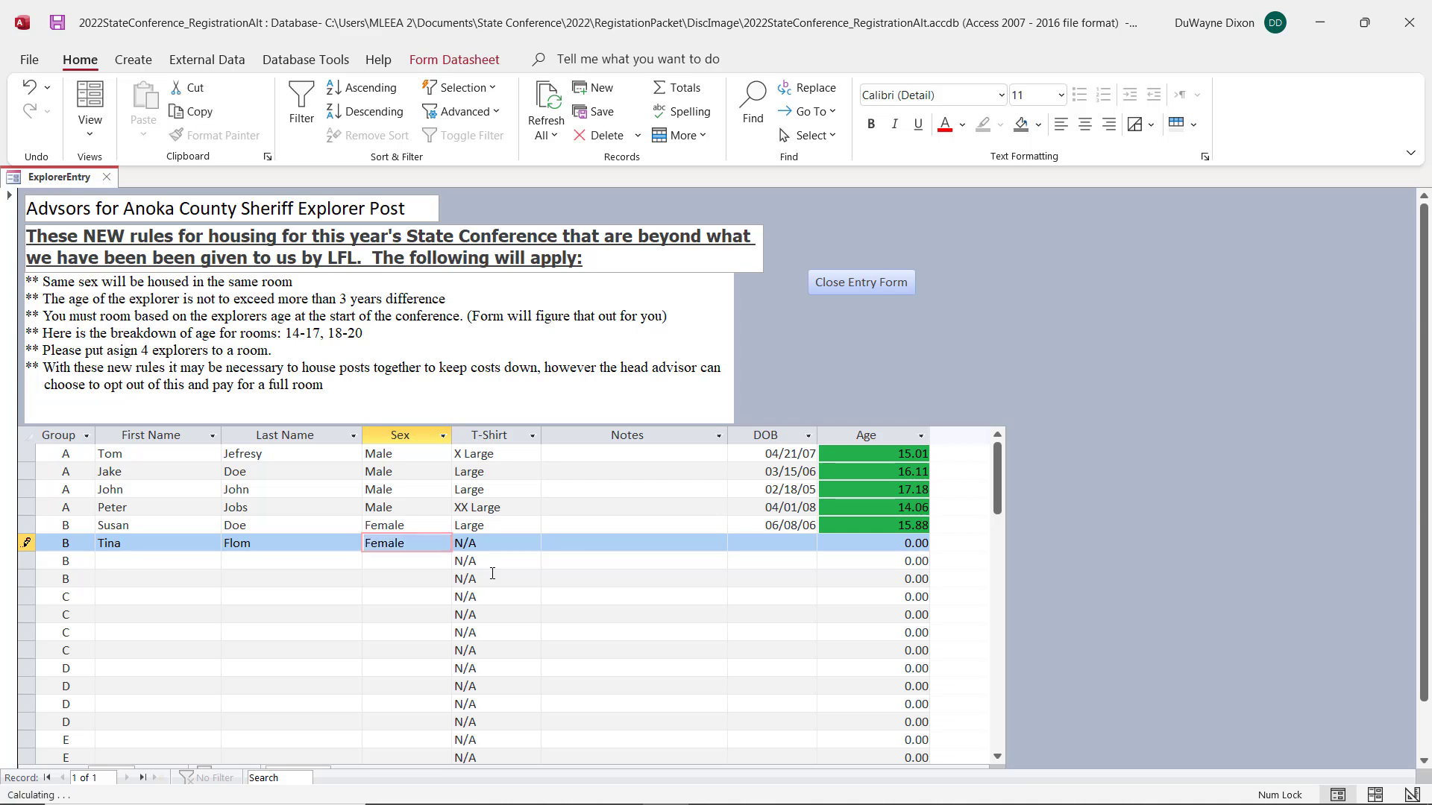
key(Tab)
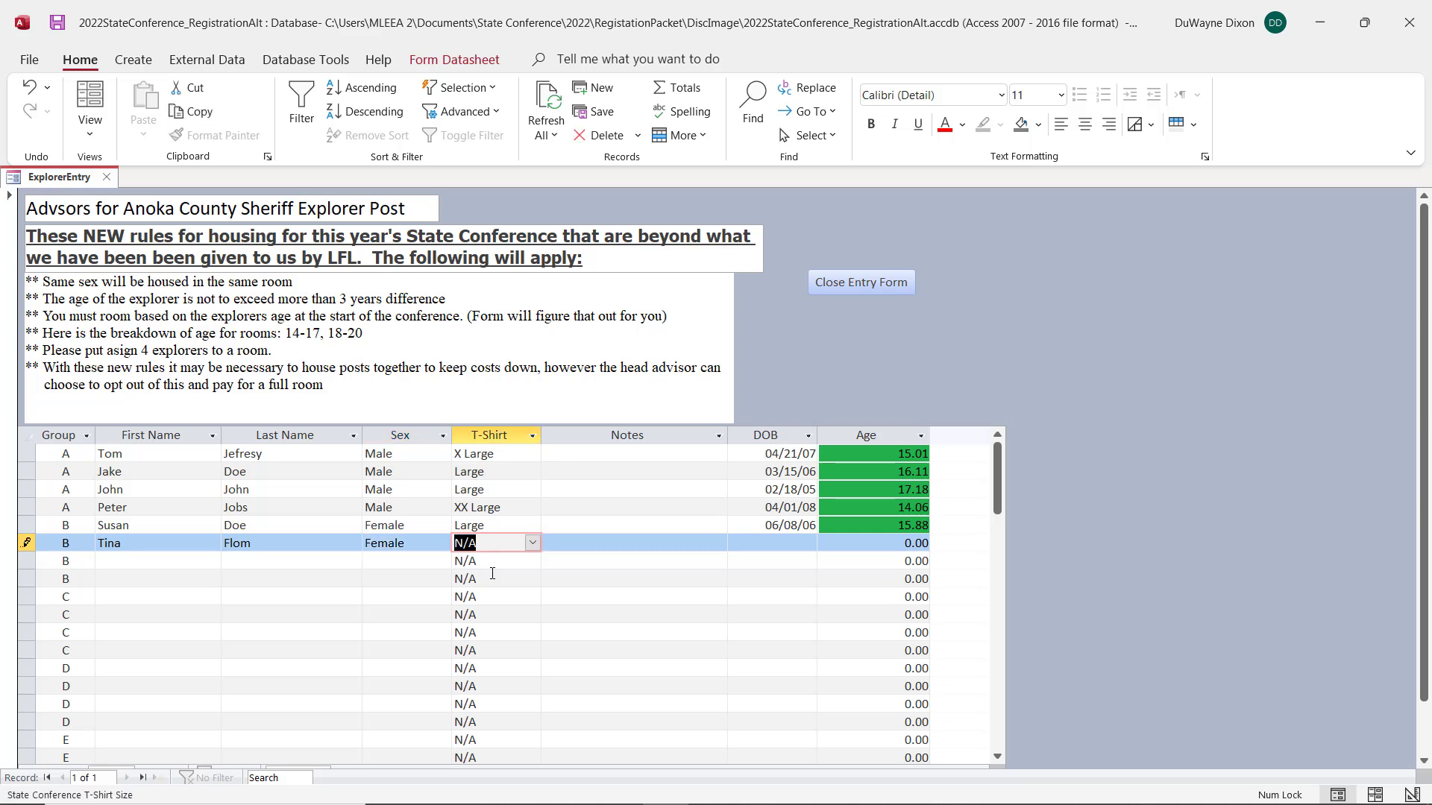
Step: Set the sixth explorer's T-shirt size to Medium and fill in the date of birth
text(M)
key(Tab)
key(Tab)
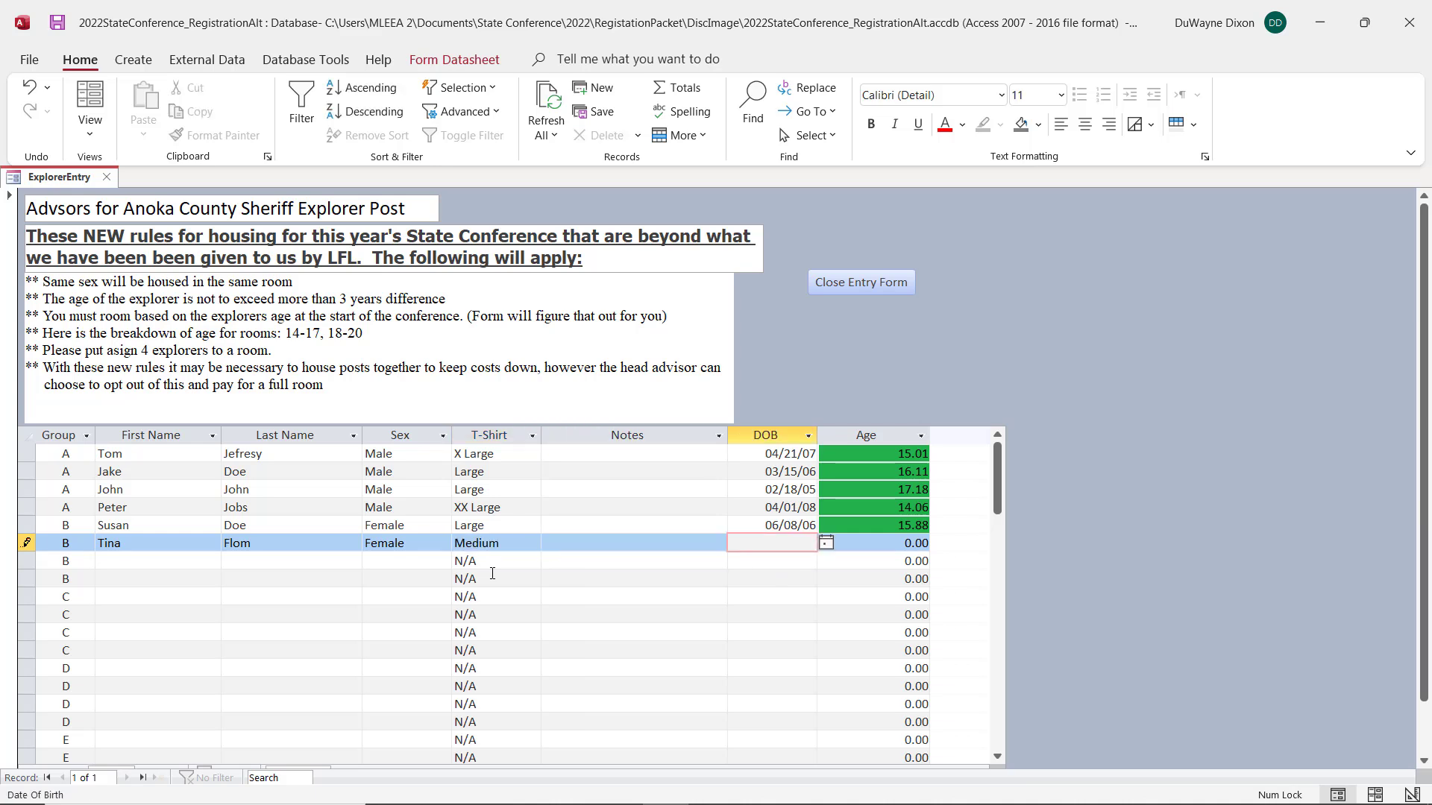
text(7/01/06)
key(Tab)
Step: Enter the seventh explorer's first and last name in the third group B row and set the sex to Female
key(Tab)
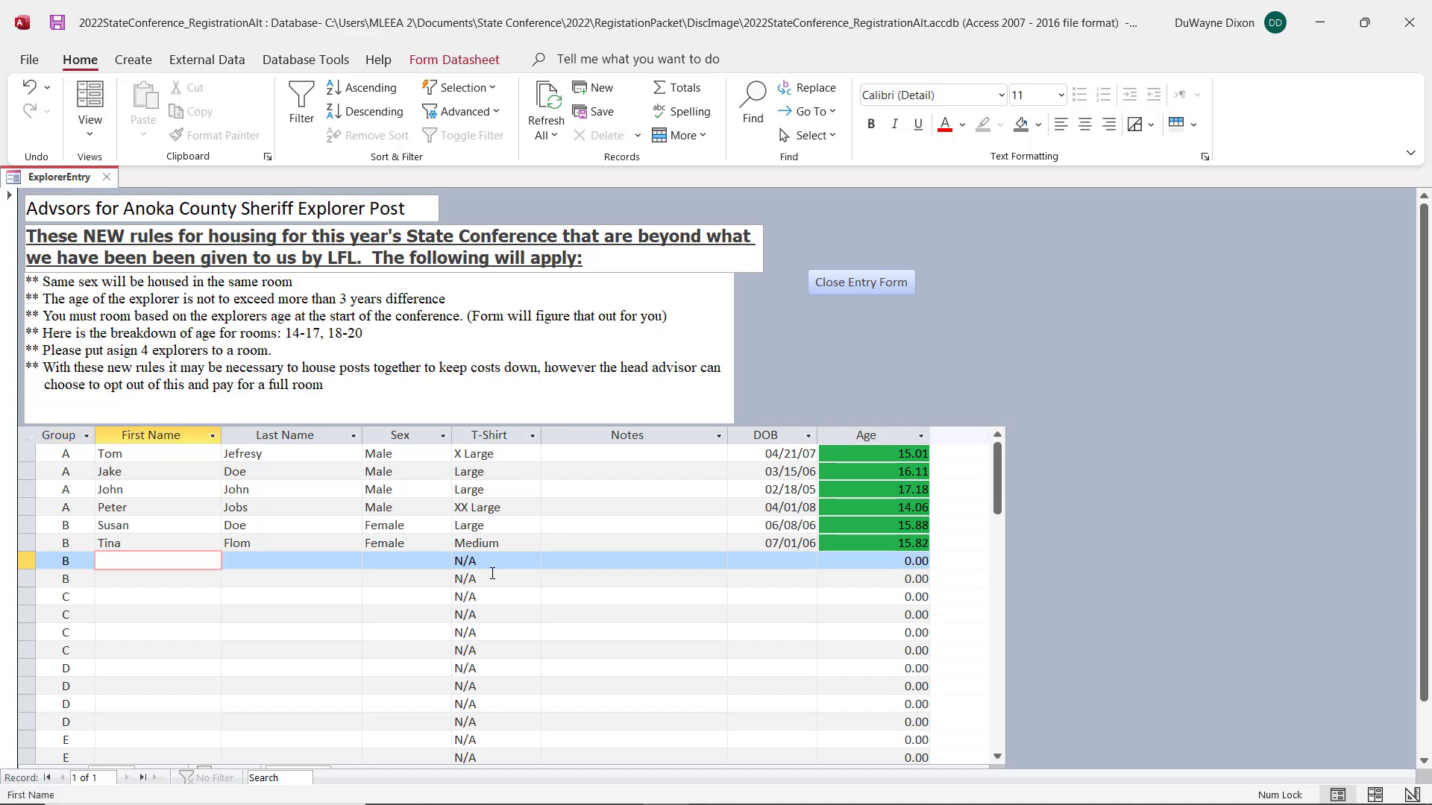
text(Kim)
key(Tab)
text(Doe)
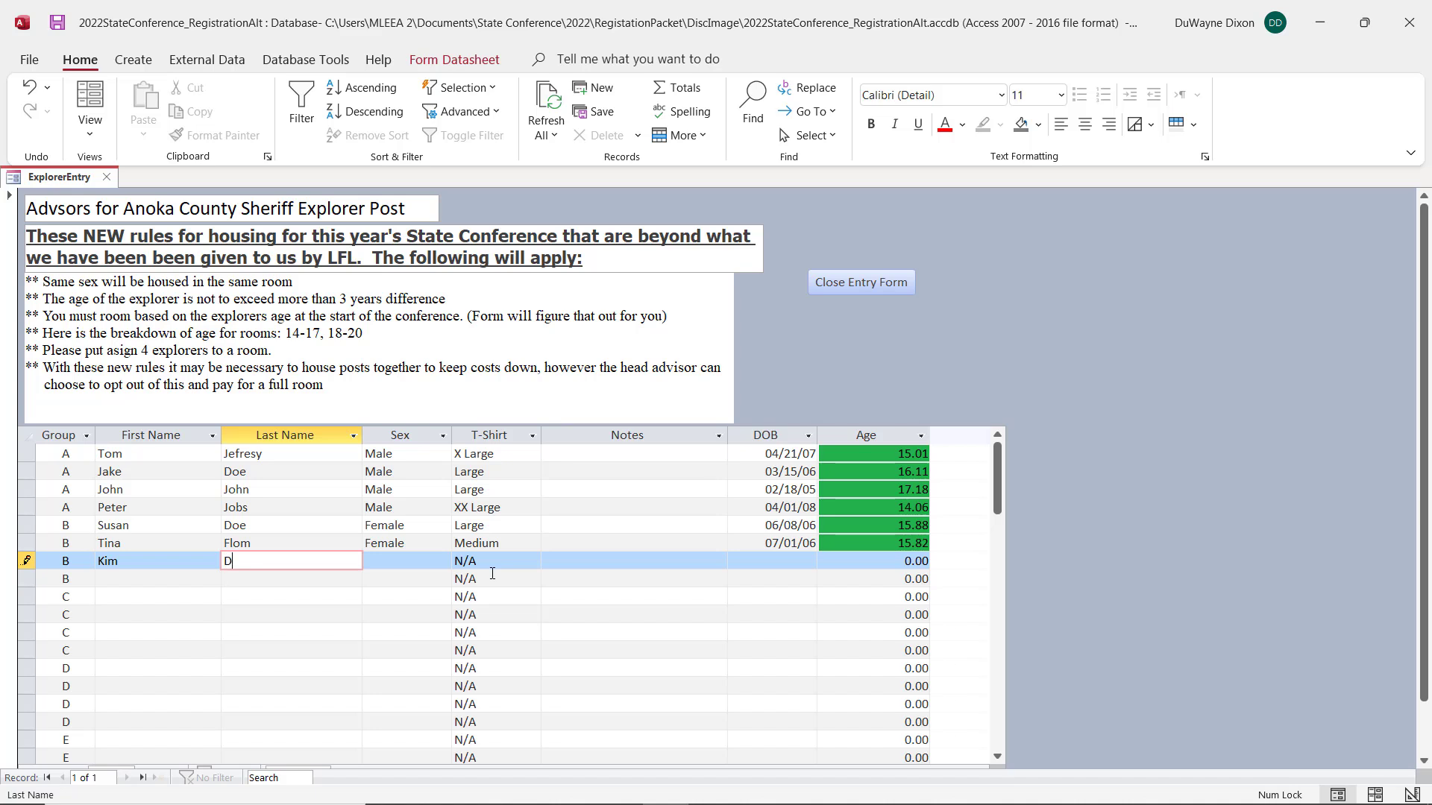
key(Tab)
text(Female)
key(Tab)
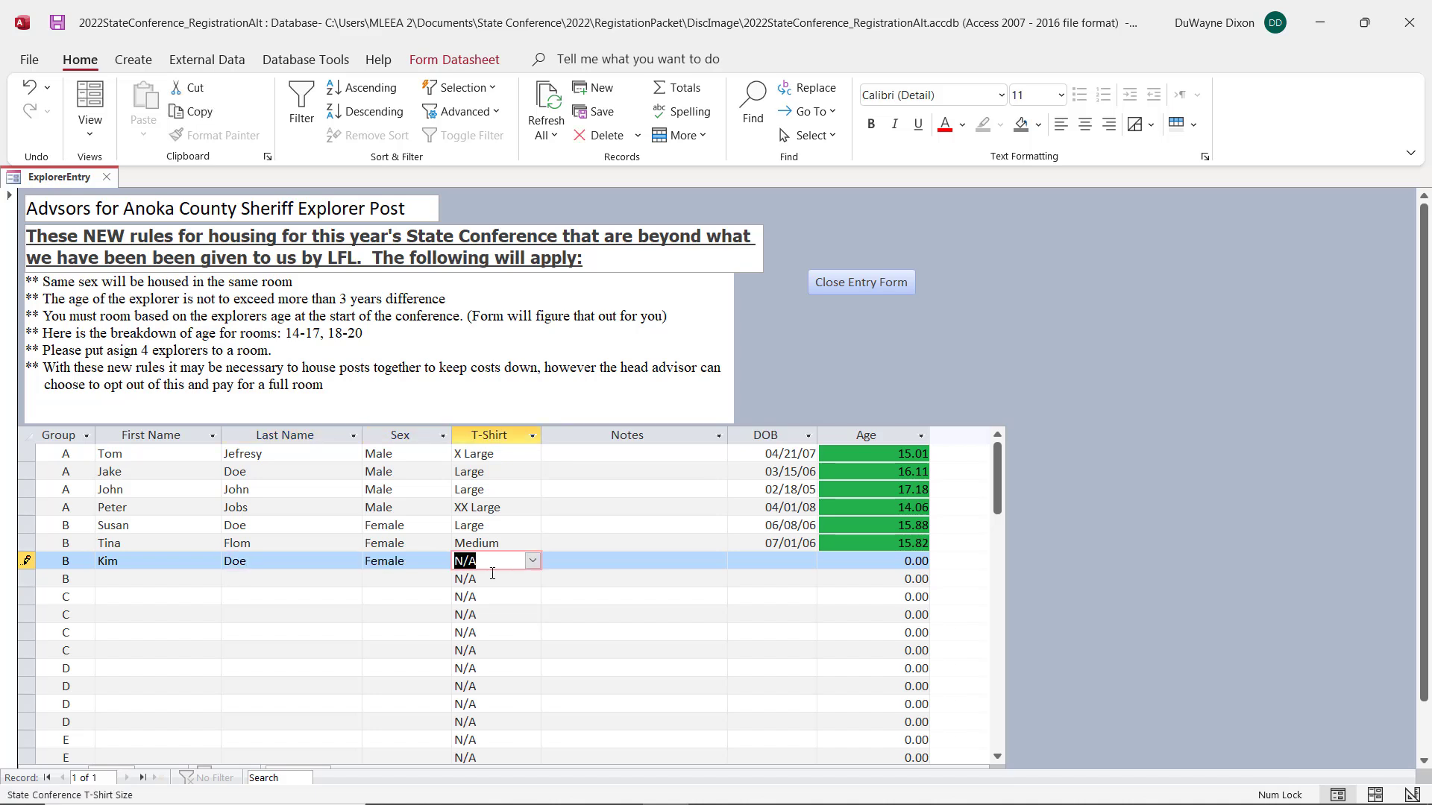
Step: Set the seventh explorer's T-shirt size to Large and fill in the date of birth
text(Large)
key(Tab)
key(Tab)
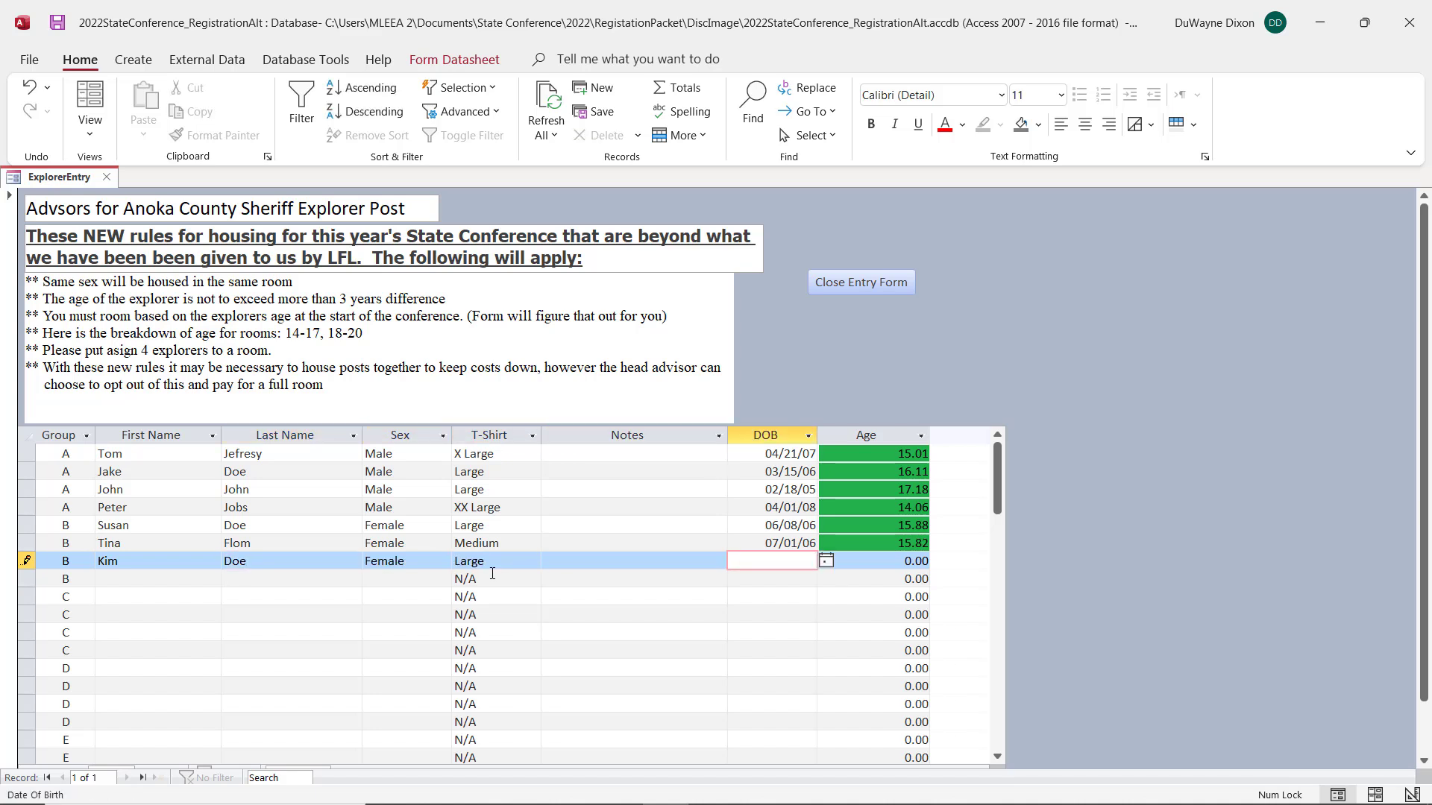
text(9/01/03)
key(Tab)
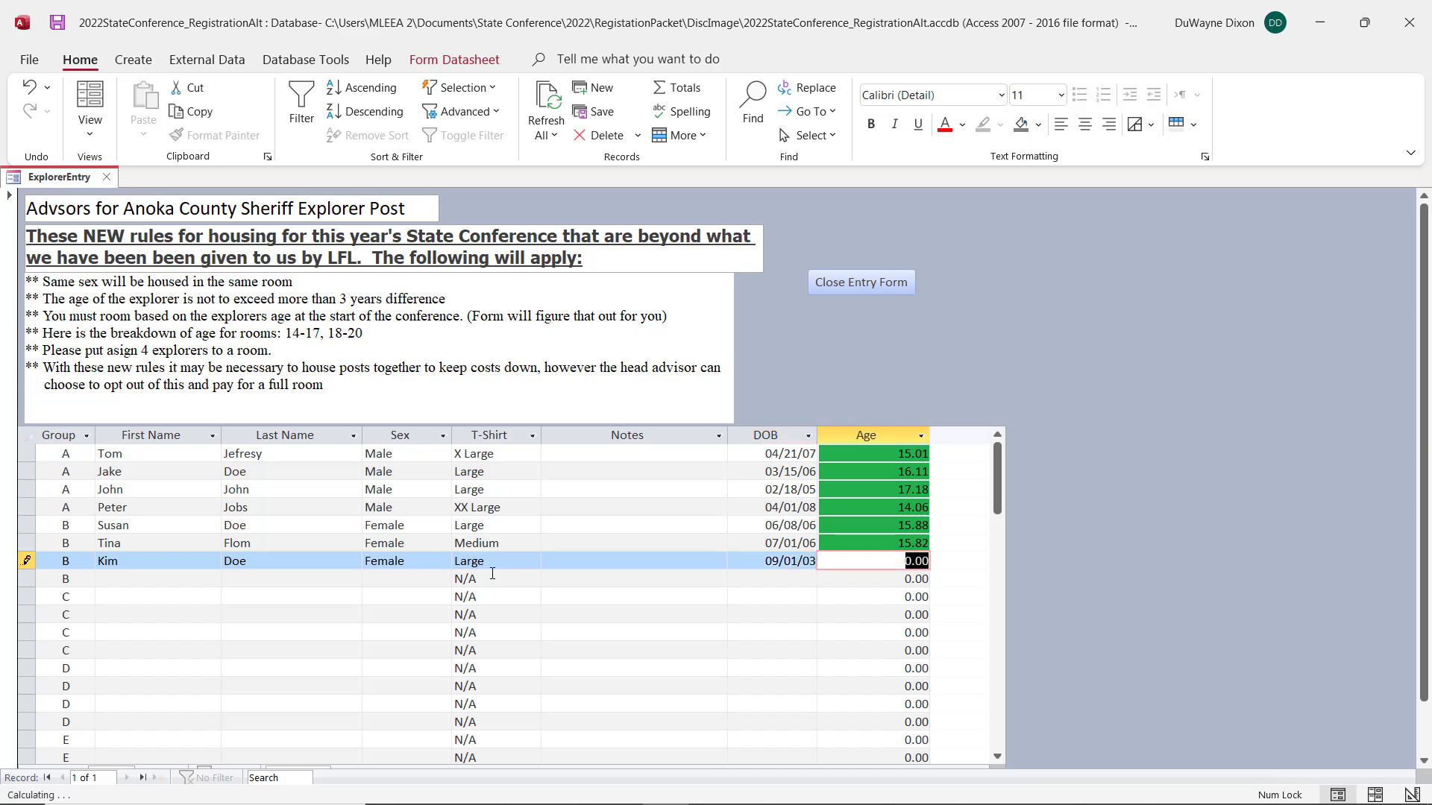
key(Tab)
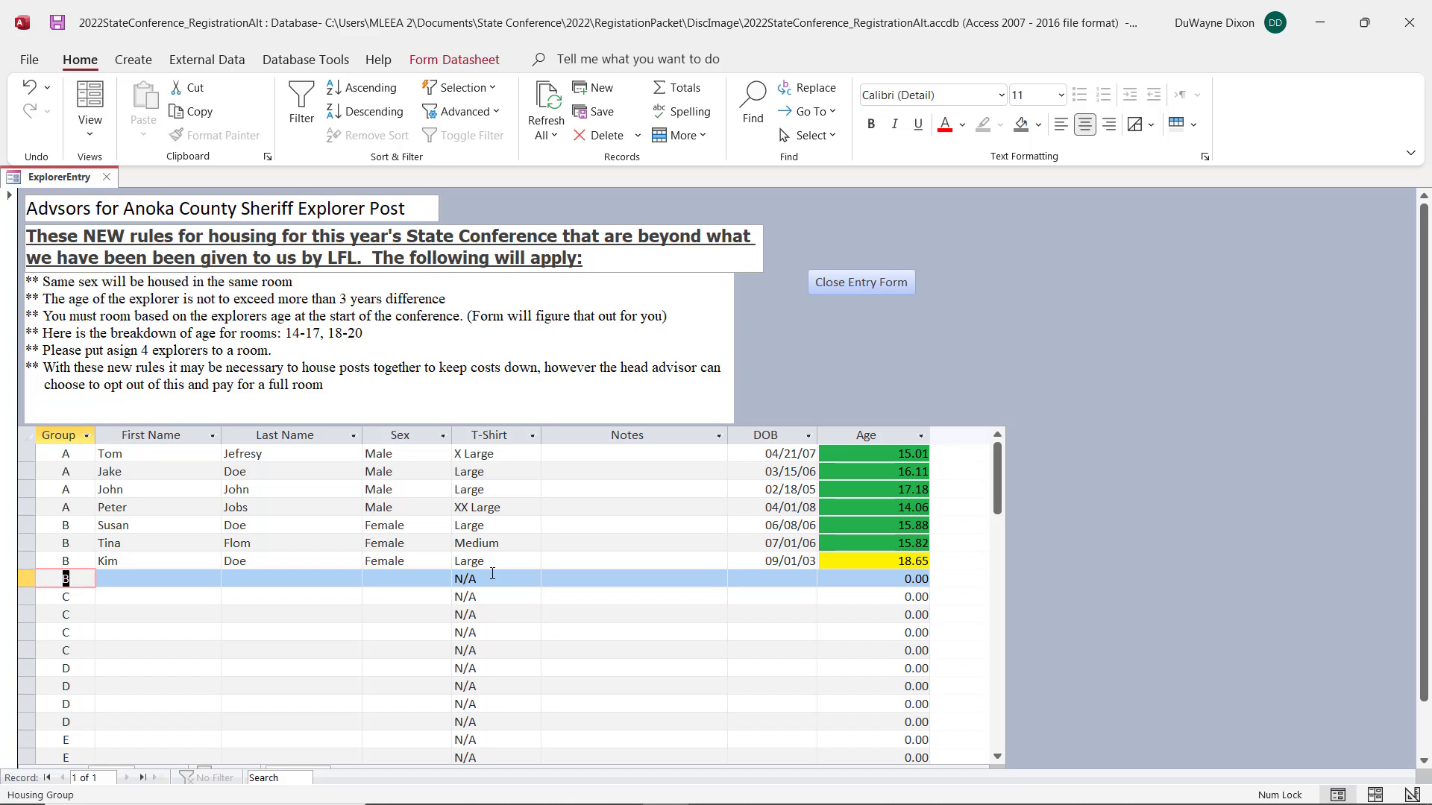
Step: Enter the eighth explorer's first and last name in the last group B row and set the sex to Female
key(Tab)
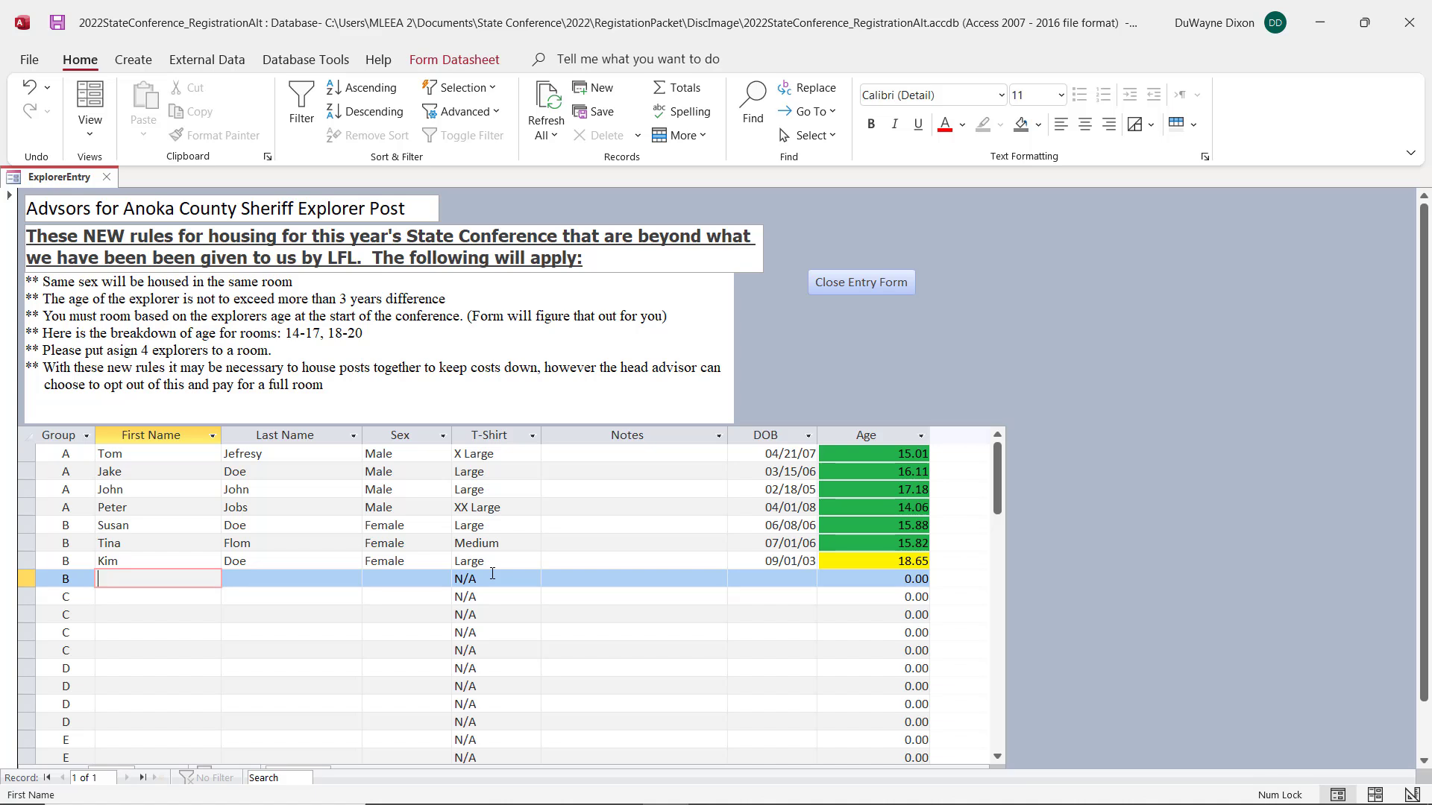
key(Tab)
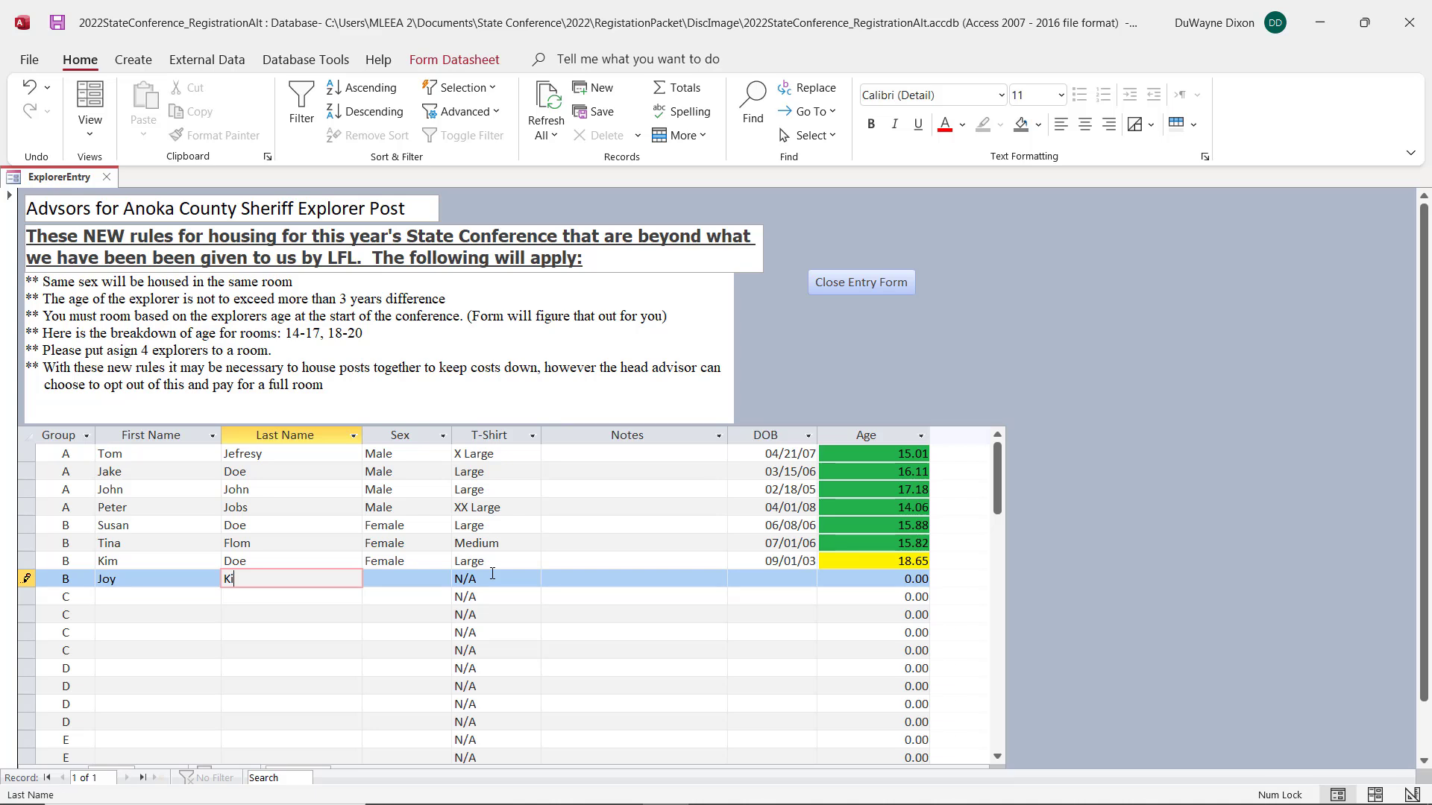
key(Tab)
text(F)
key(Tab)
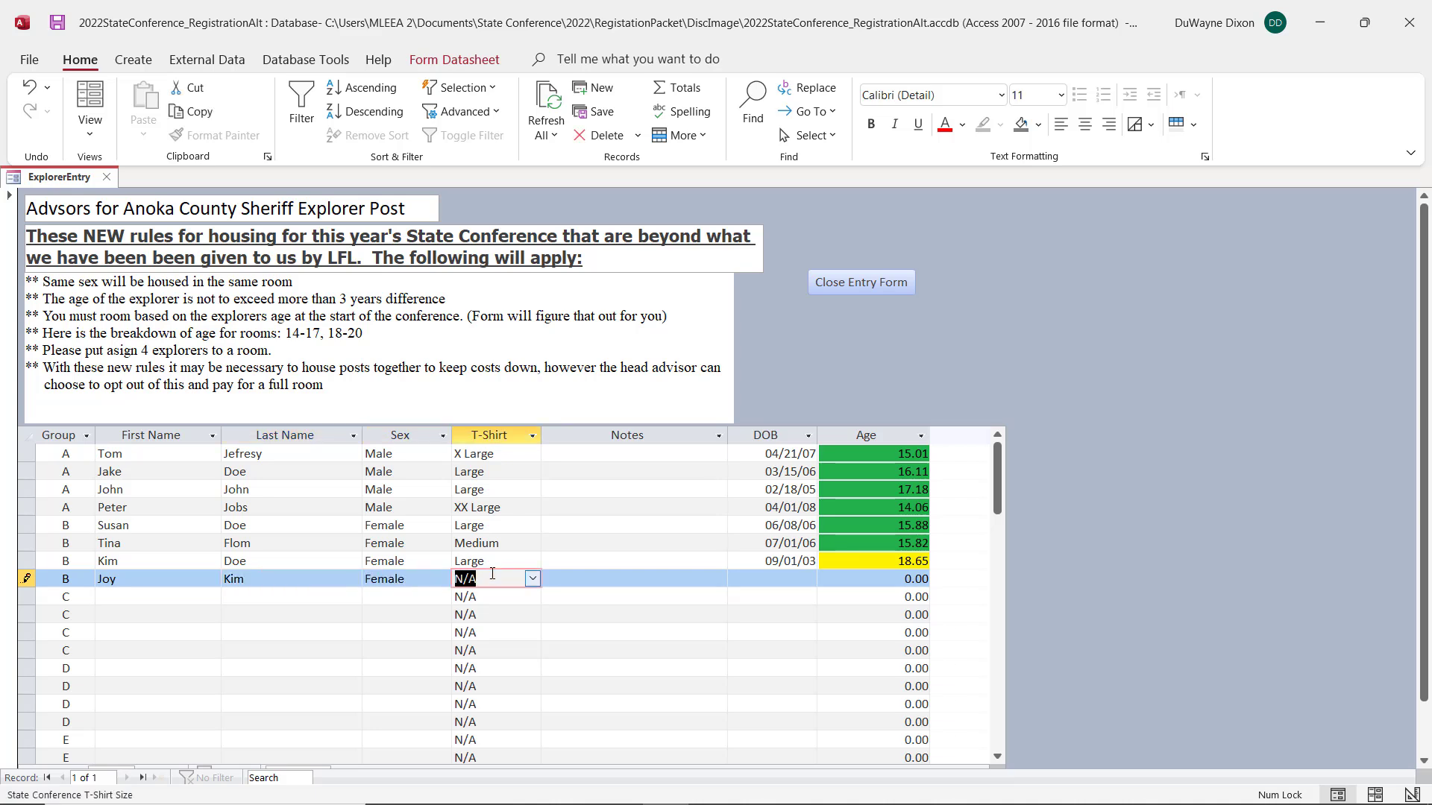
Step: Set the eighth explorer's T-shirt size to Large and fill in the date of birth
text(L)
key(Tab)
key(Tab)
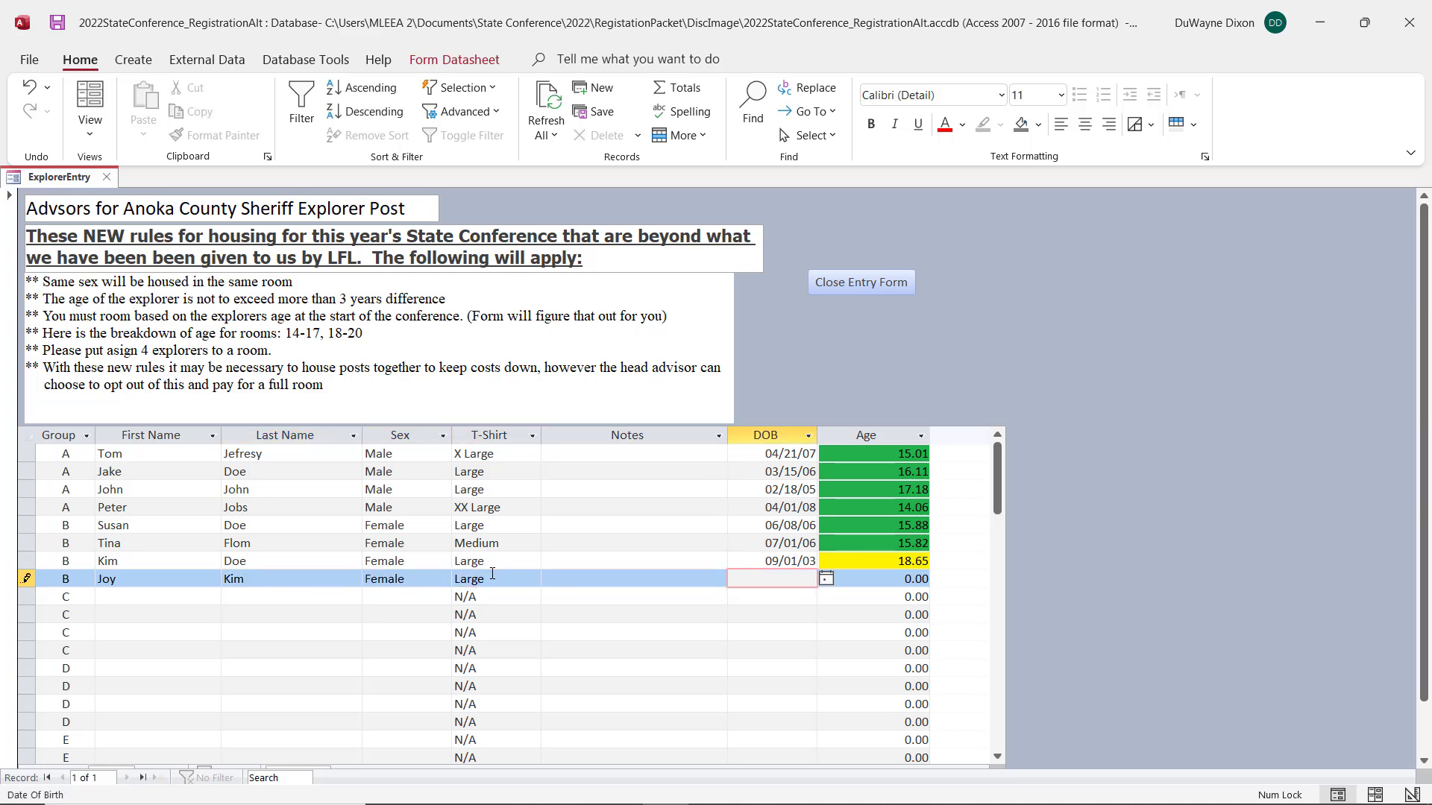
text(10/15/02)
key(Tab)
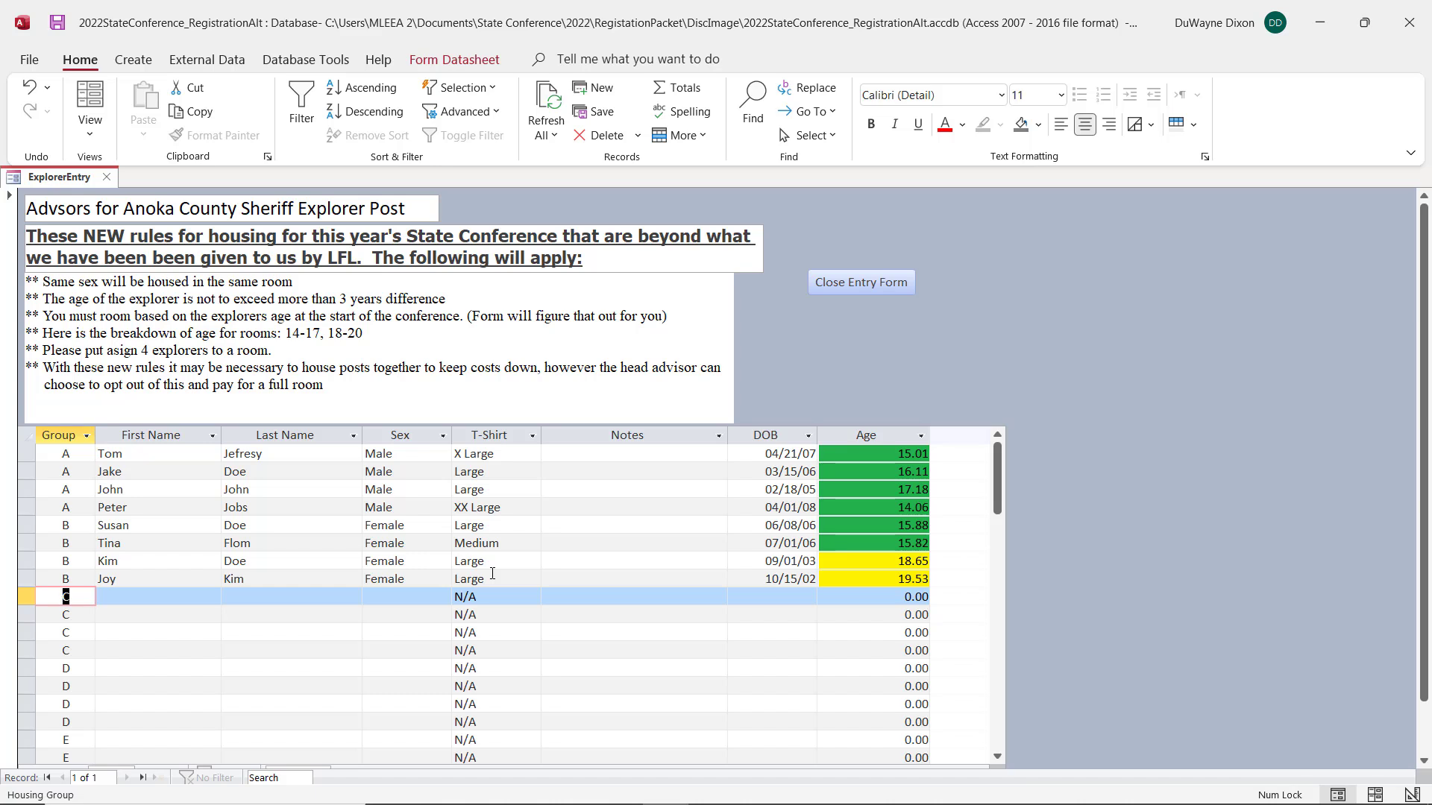
key(Tab)
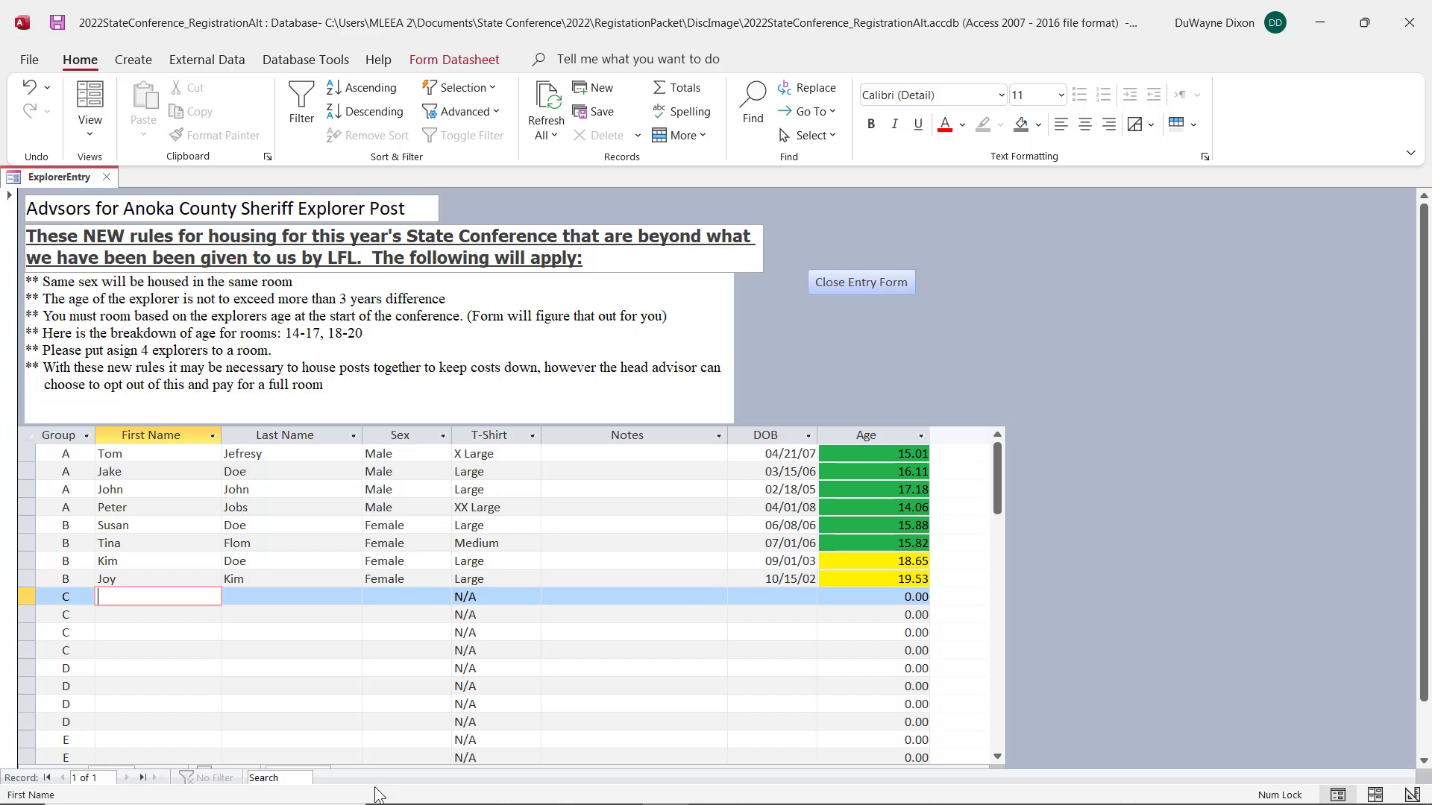
Step: Change the housing group of the seventh and eighth explorers to C
key(Up)
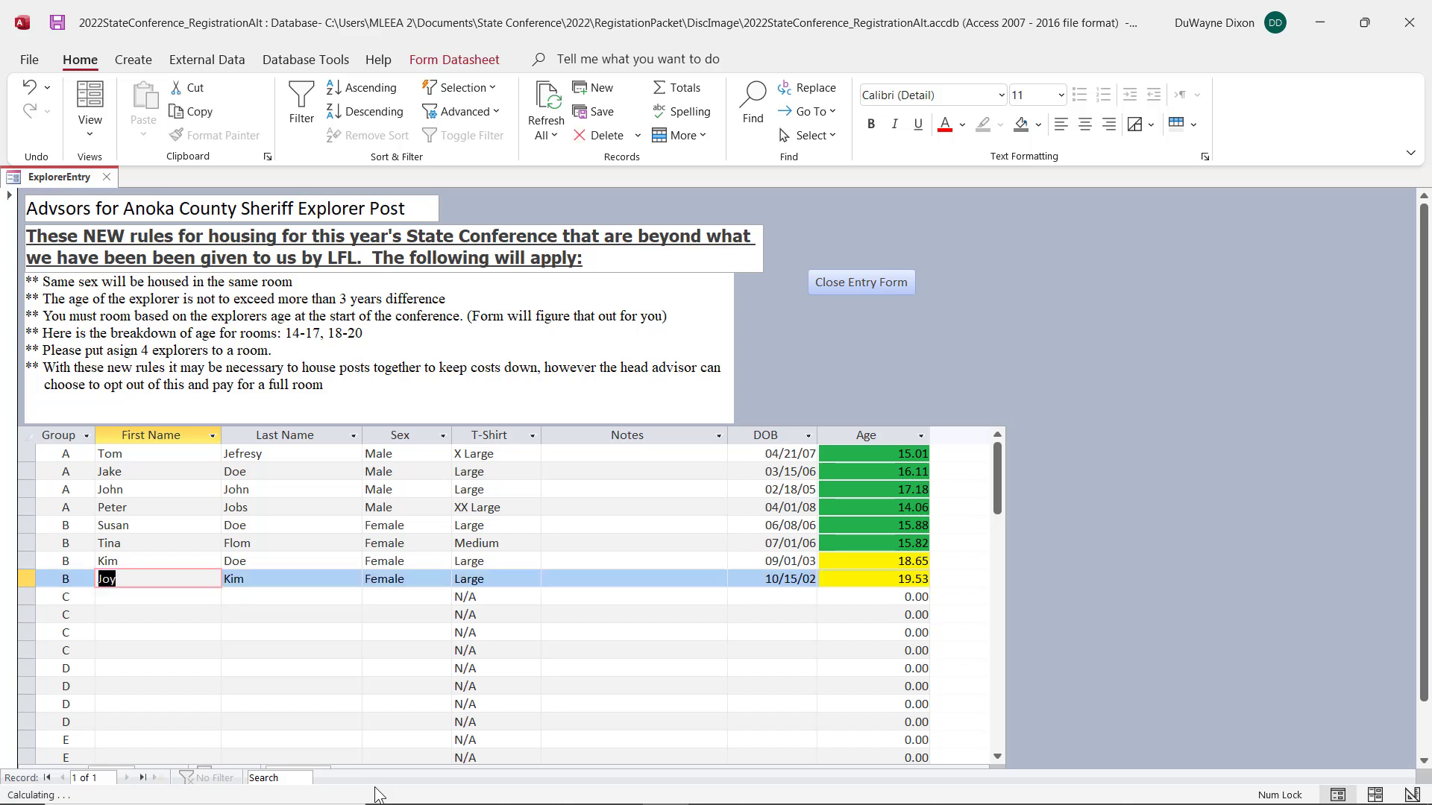
key(Left)
key(Up)
text(C)
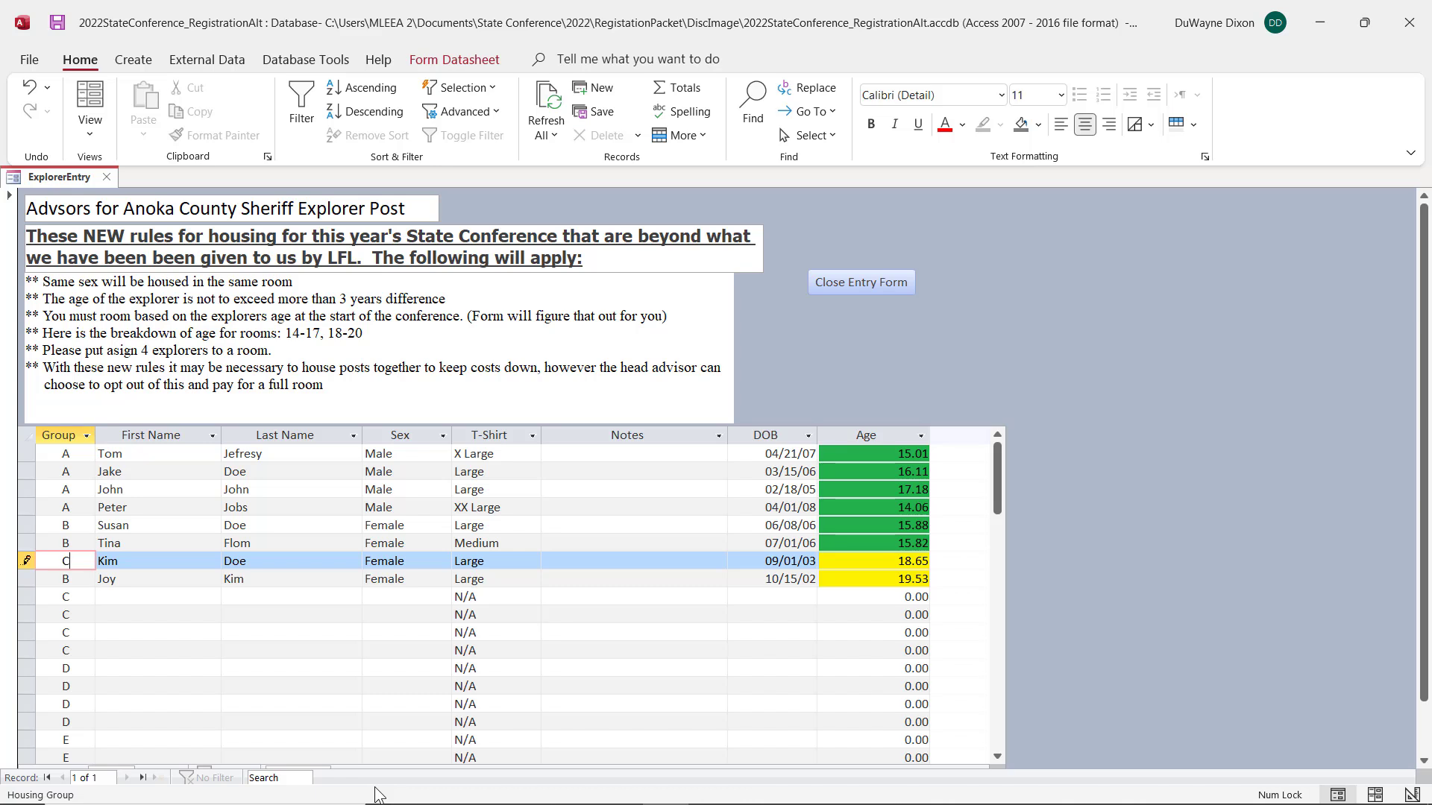
key(Down)
text(C)
key(Down)
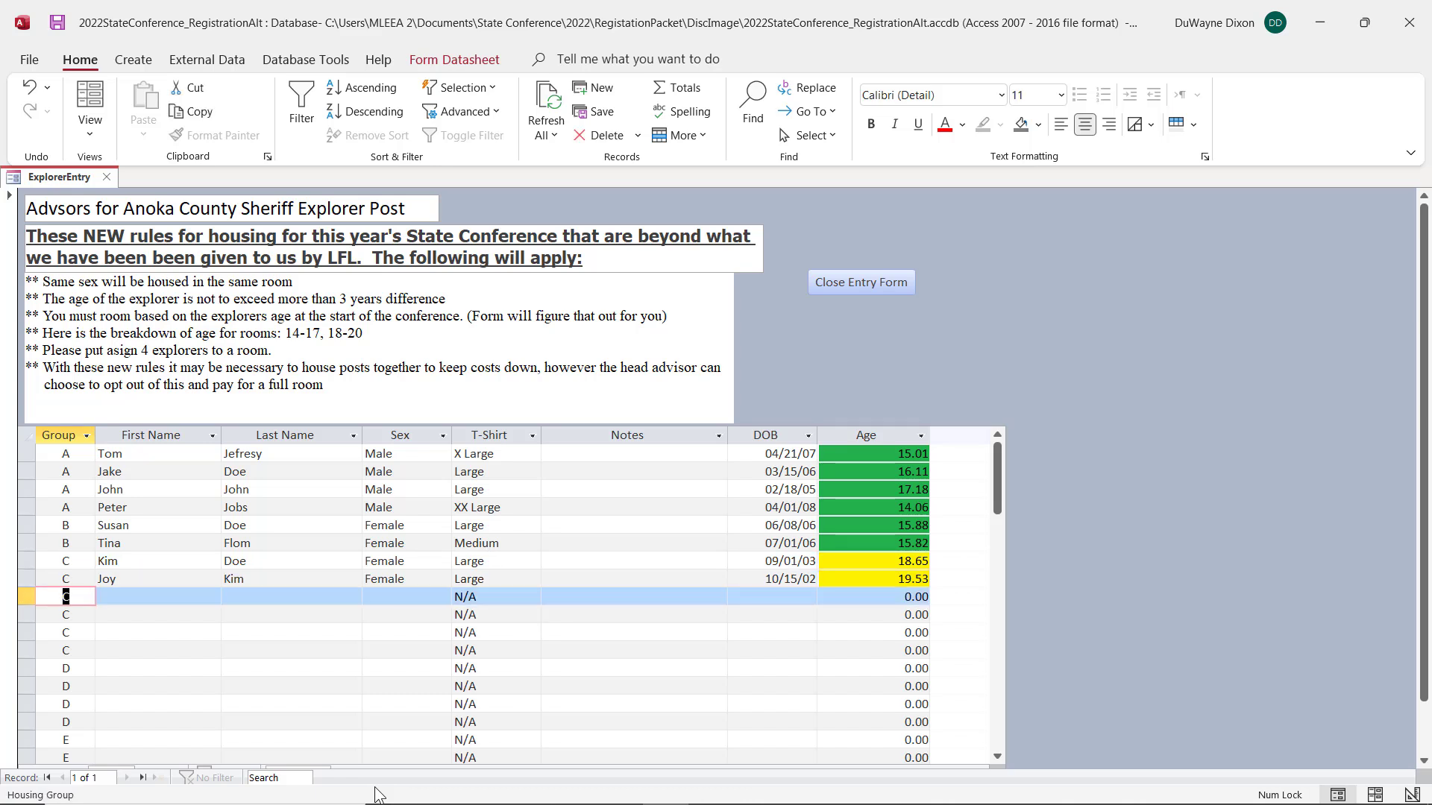
Step: Reassign the first two empty group C rows to group B, and refresh the list before closing the explorer entry form
text(B)
key(Down)
text(B)
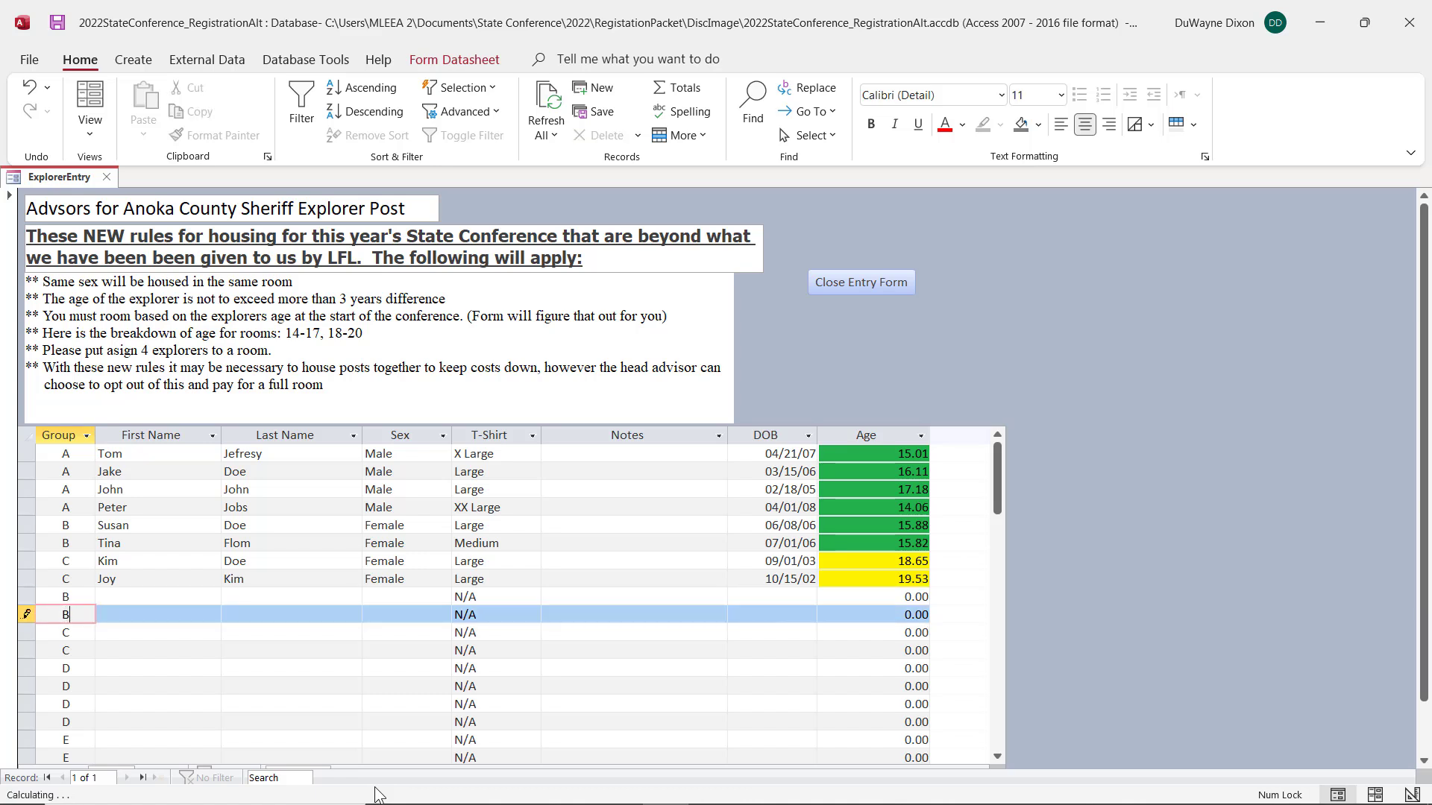
key(Down)
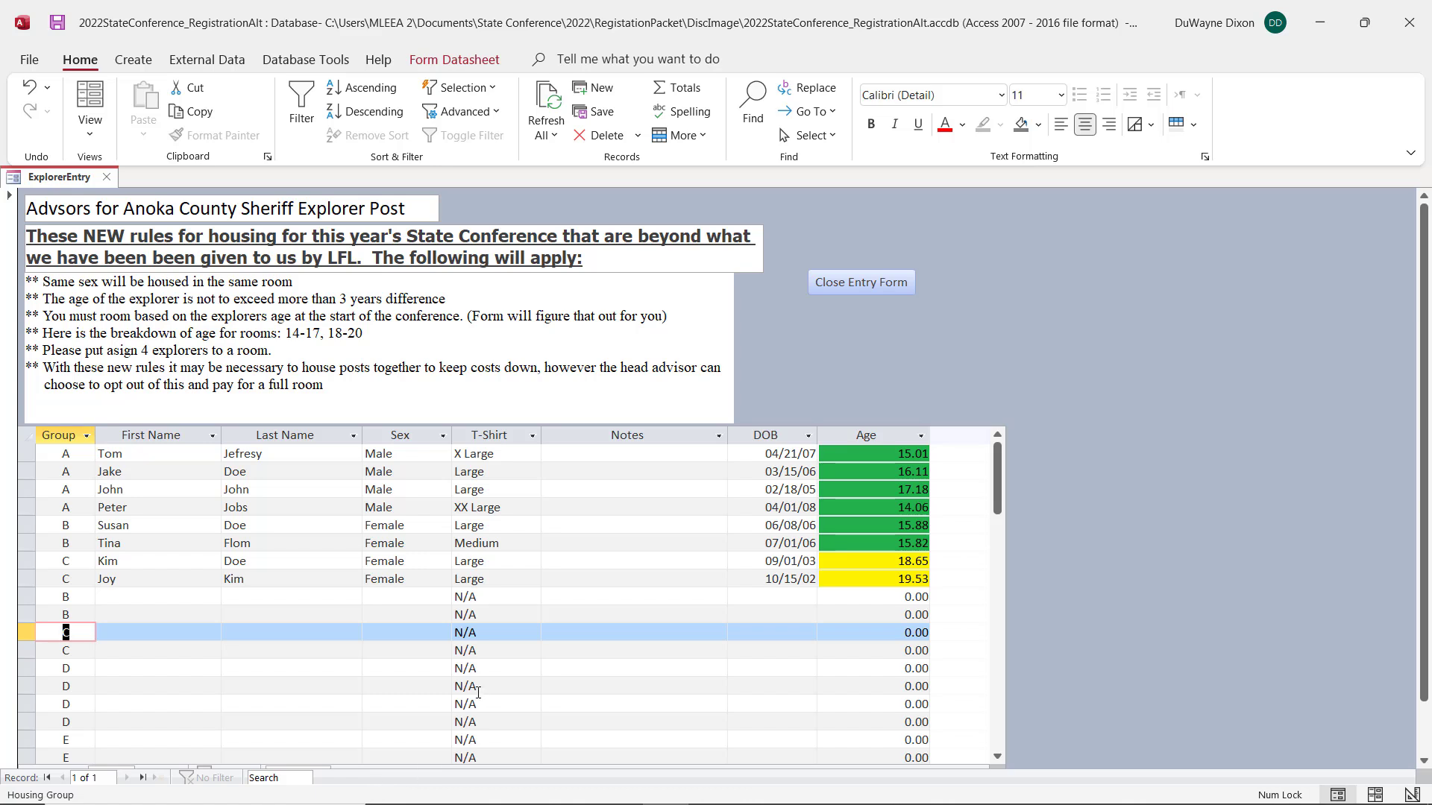
key(F5)
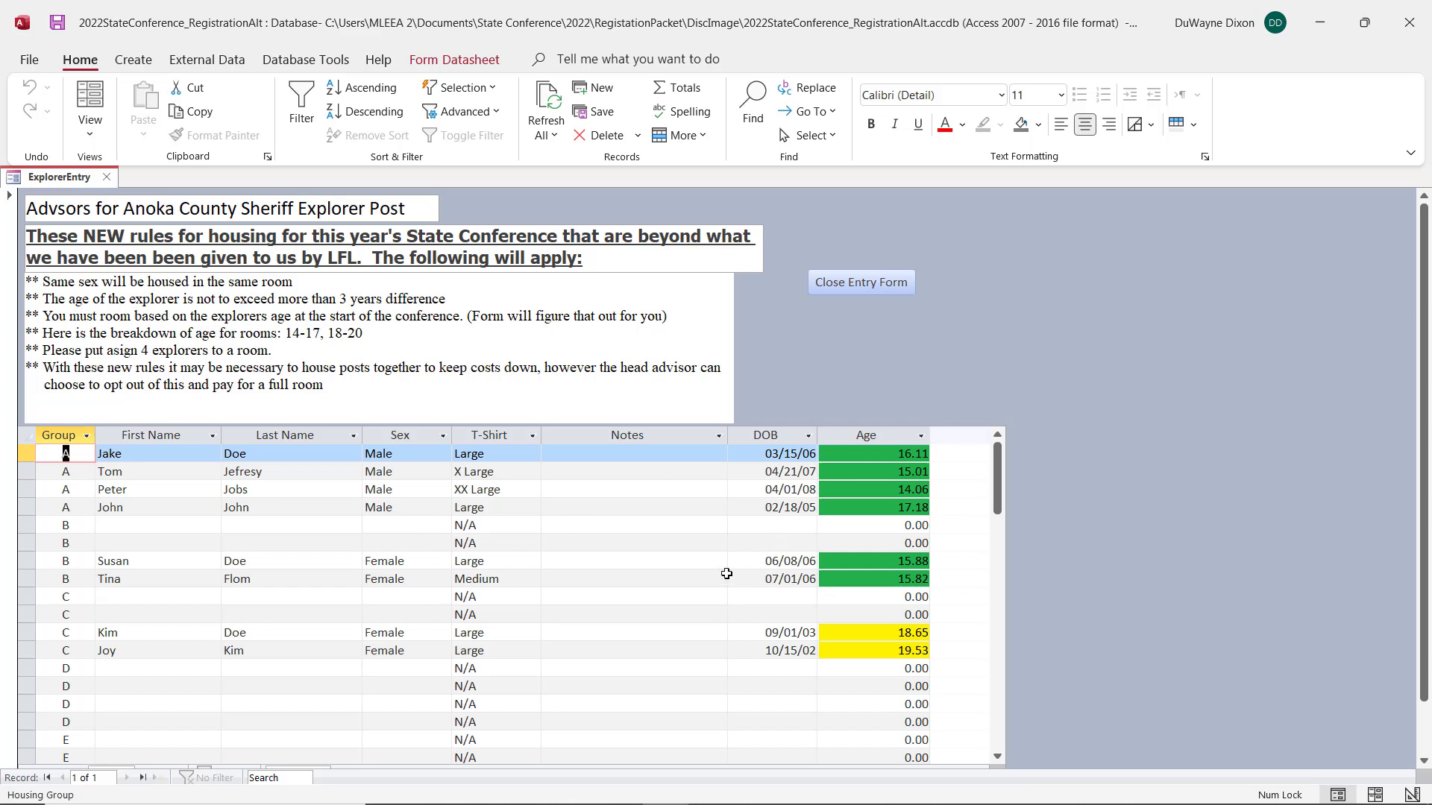
click(841, 283)
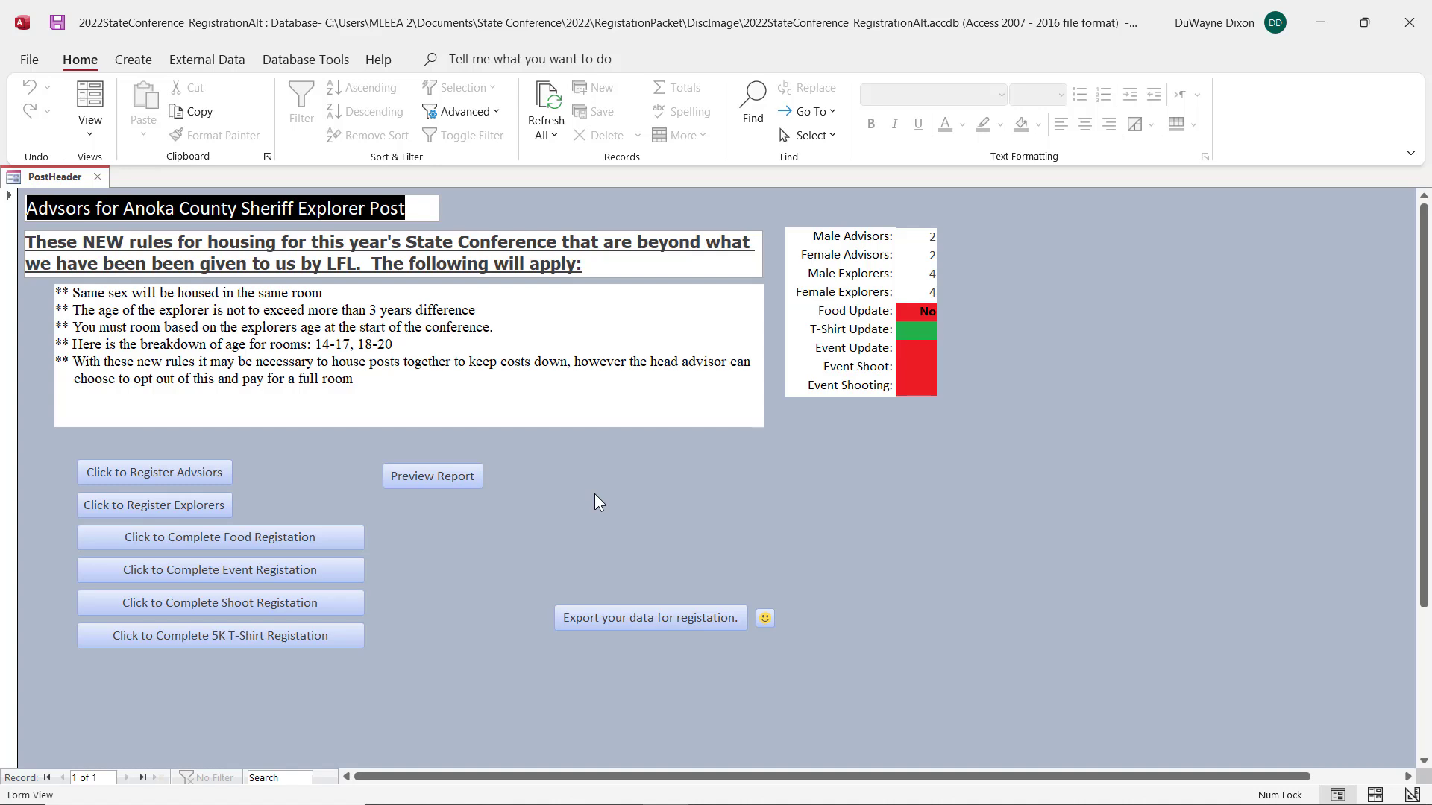
Step: Reopen the explorer registration form to review the saved explorer list and its housing groups, and close it
click(118, 507)
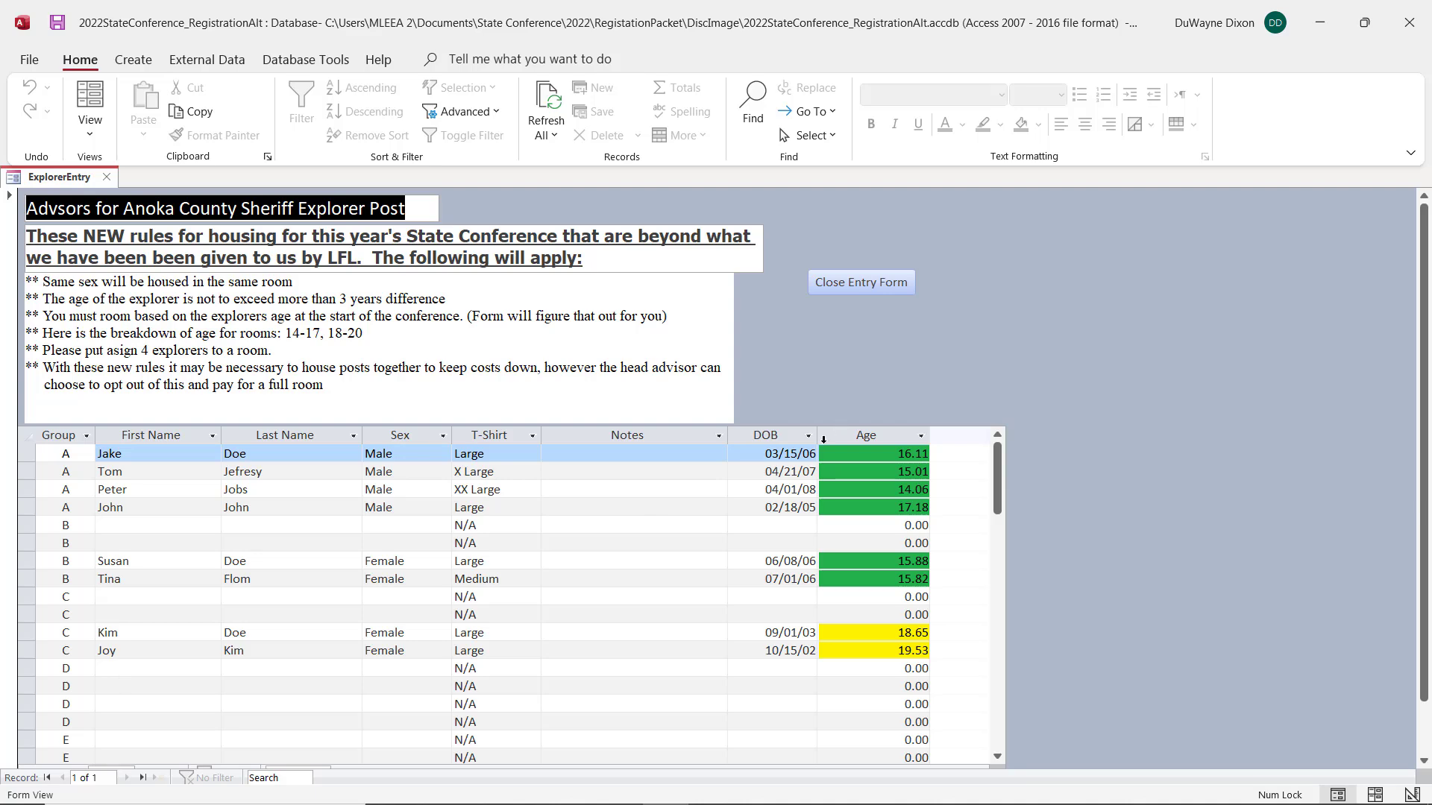
click(852, 281)
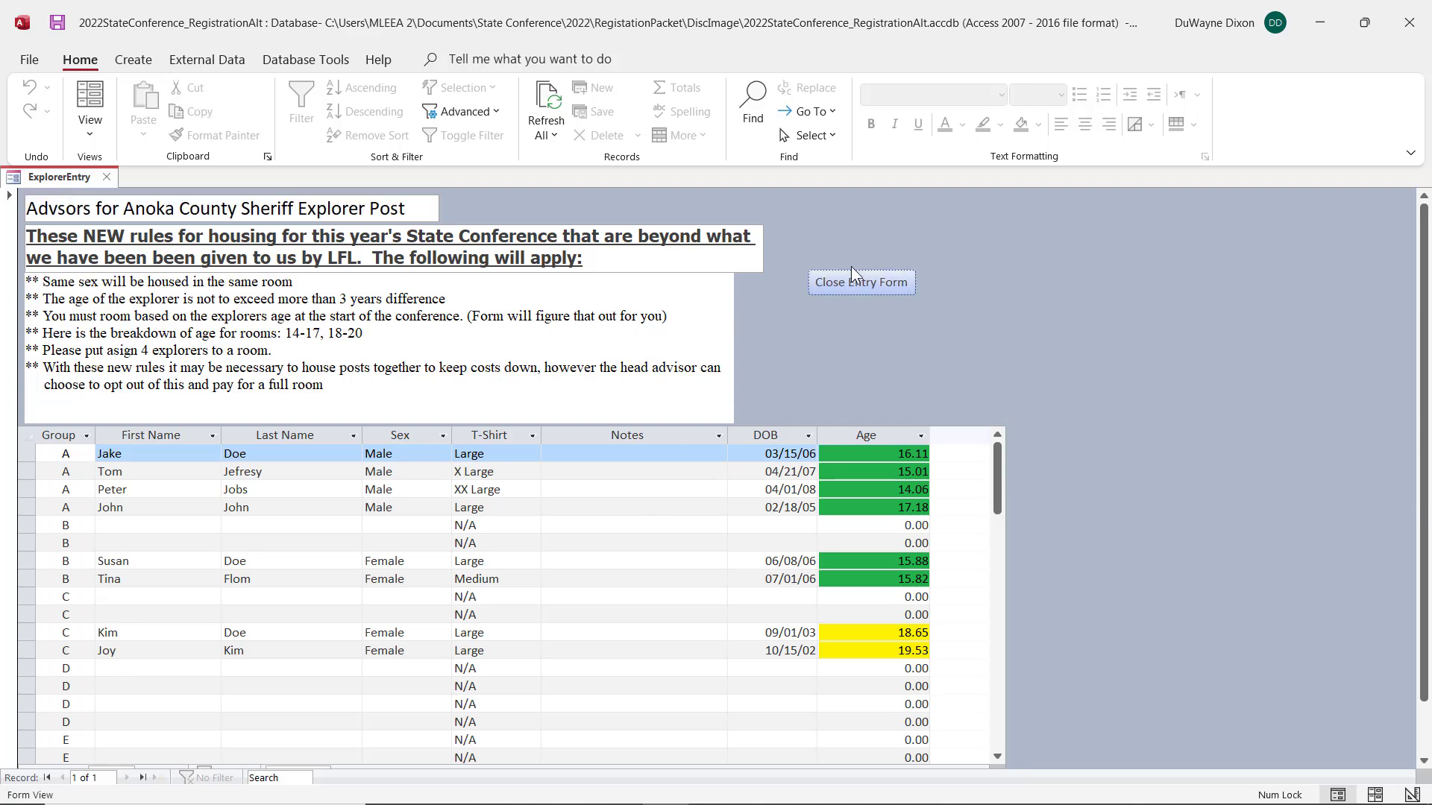
click(878, 284)
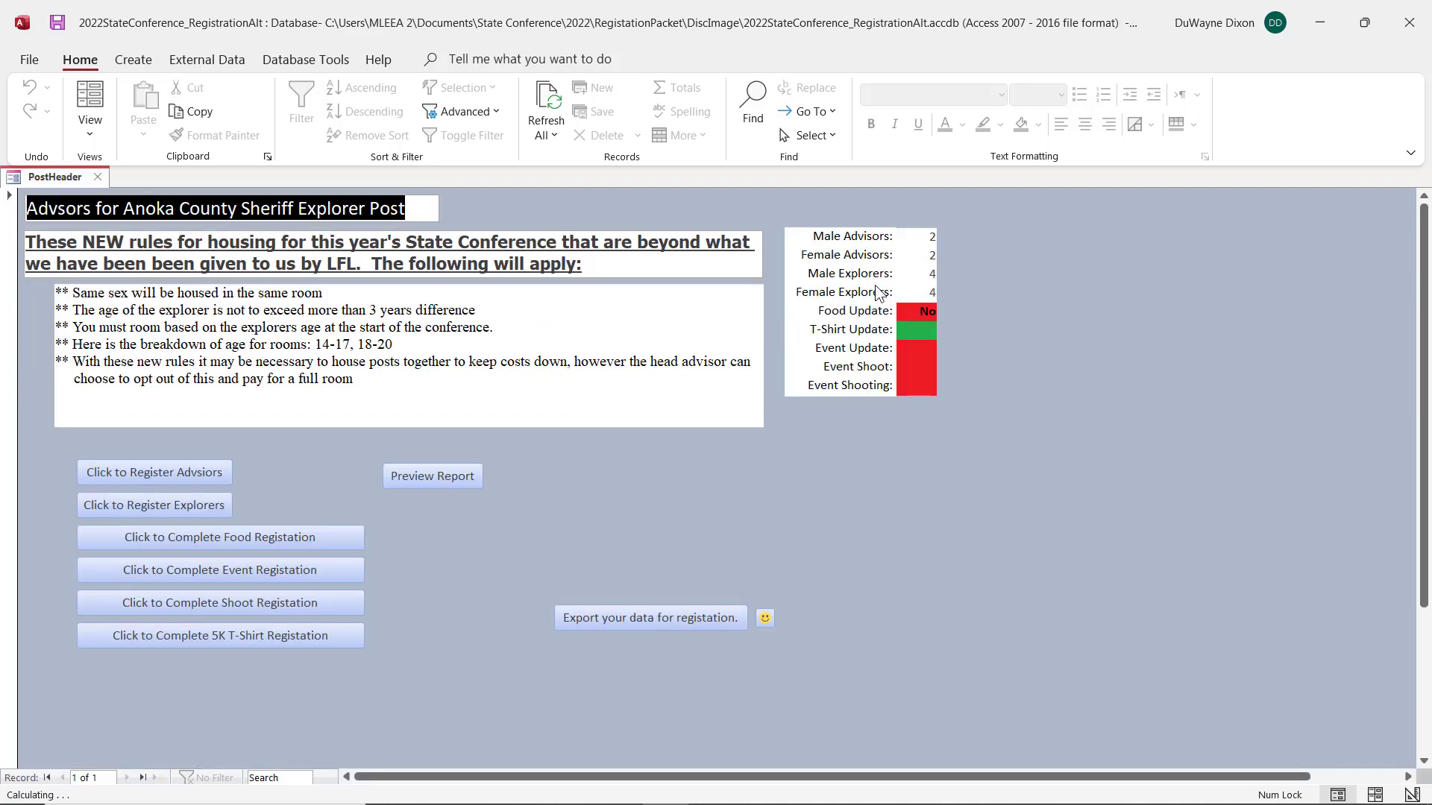
Step: Open the food registration, run the food update for all attendees without special menu choices, and close the form
click(226, 540)
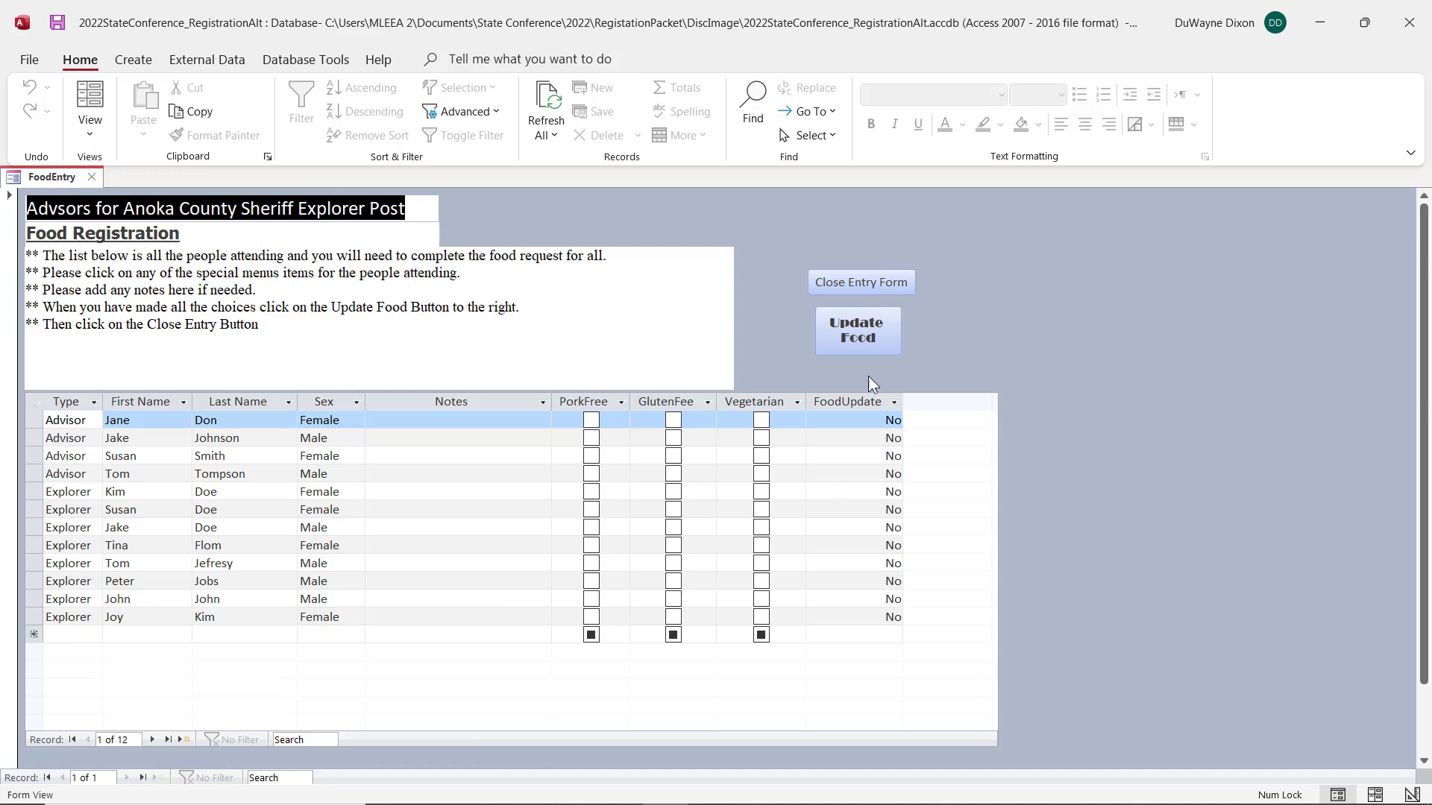
click(862, 327)
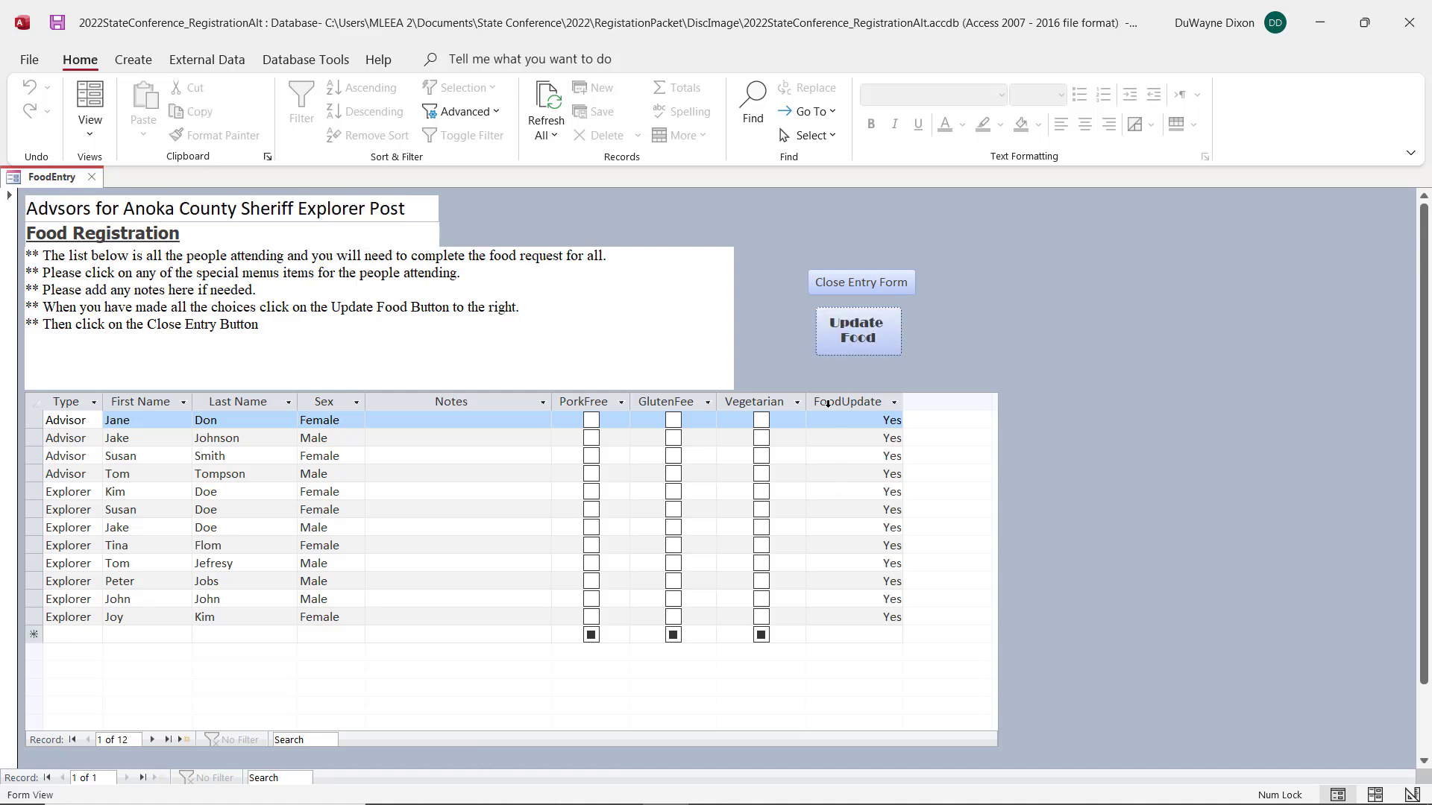
click(845, 284)
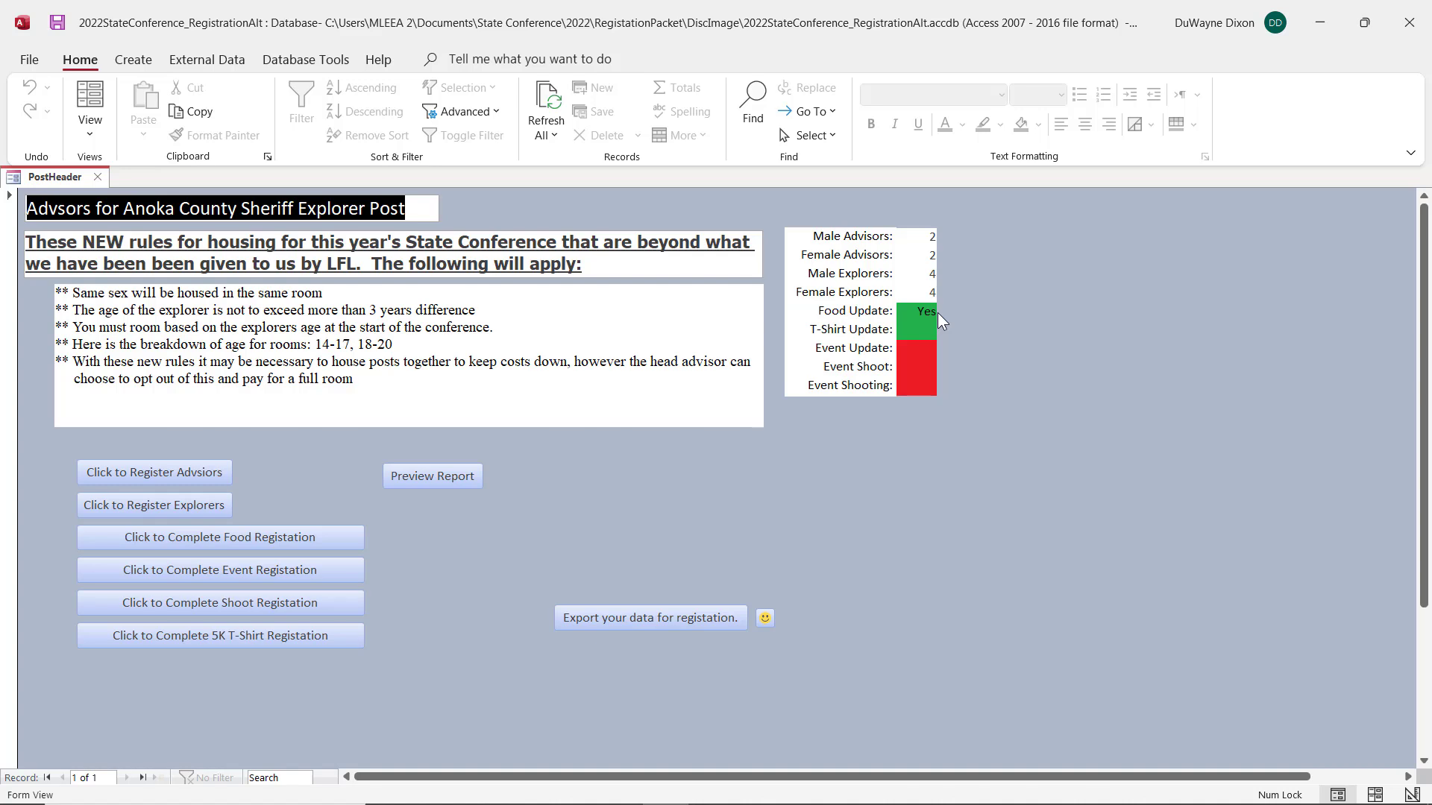
Step: Open the event registration and assign the first two explorers to event team 1
click(230, 573)
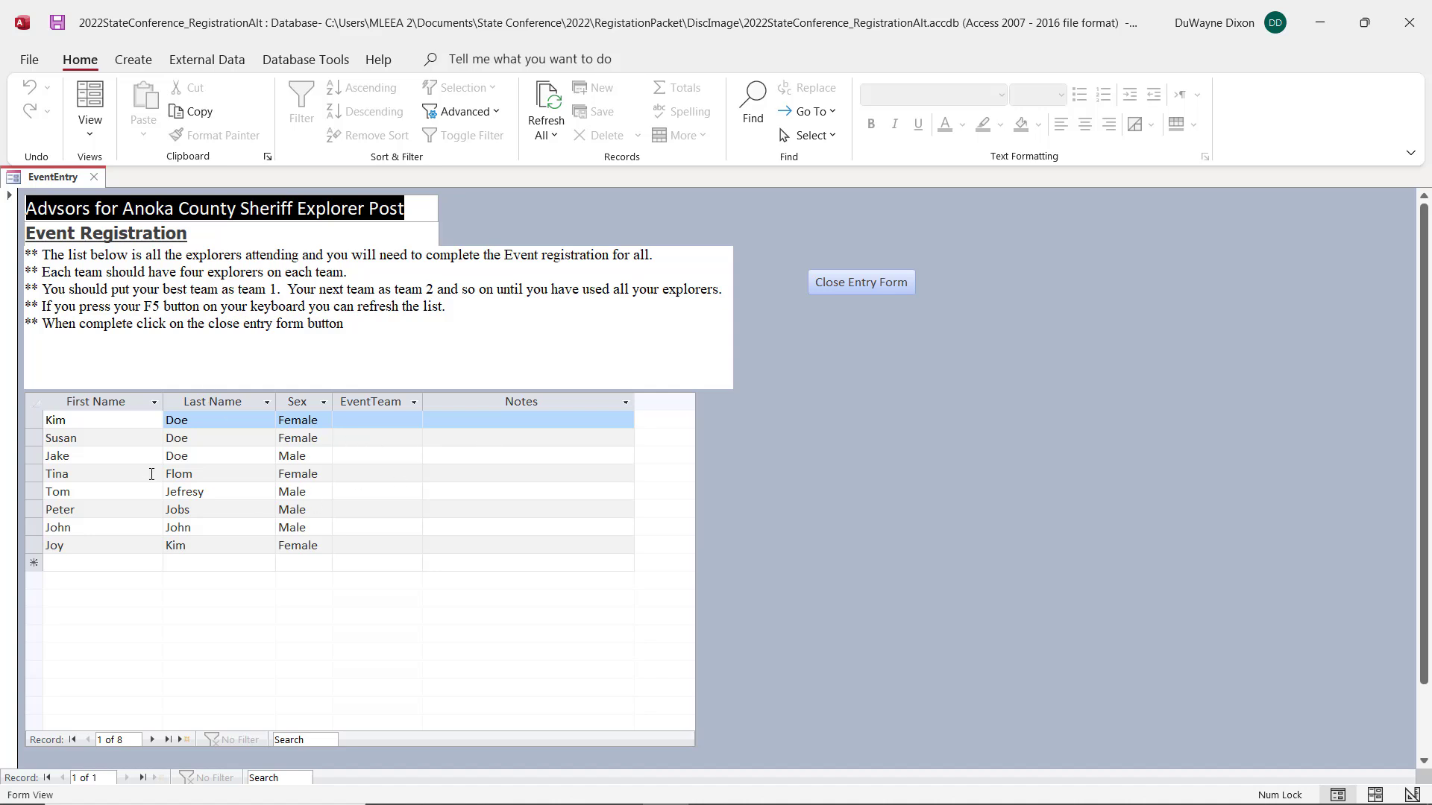
click(361, 419)
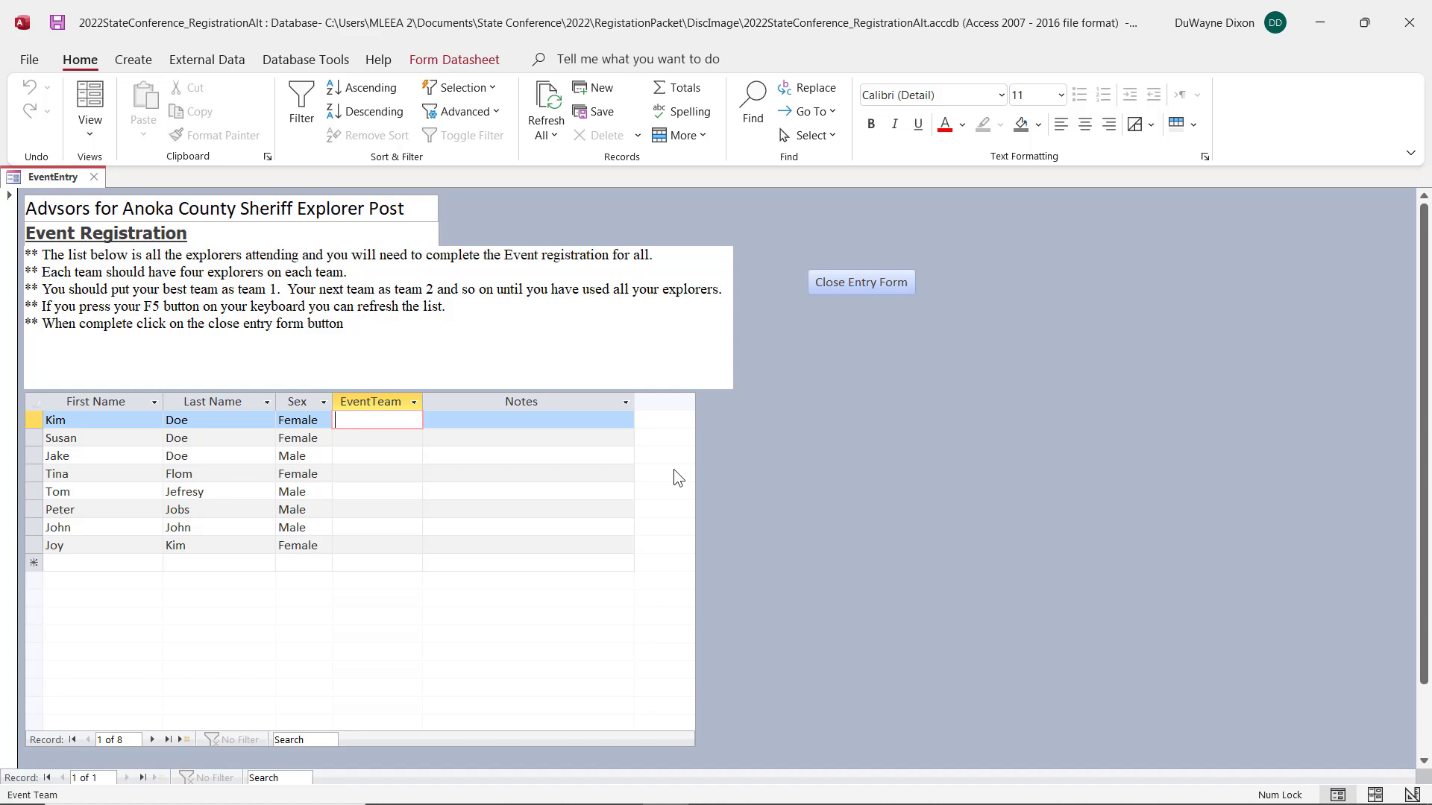
text(1)
key(Down)
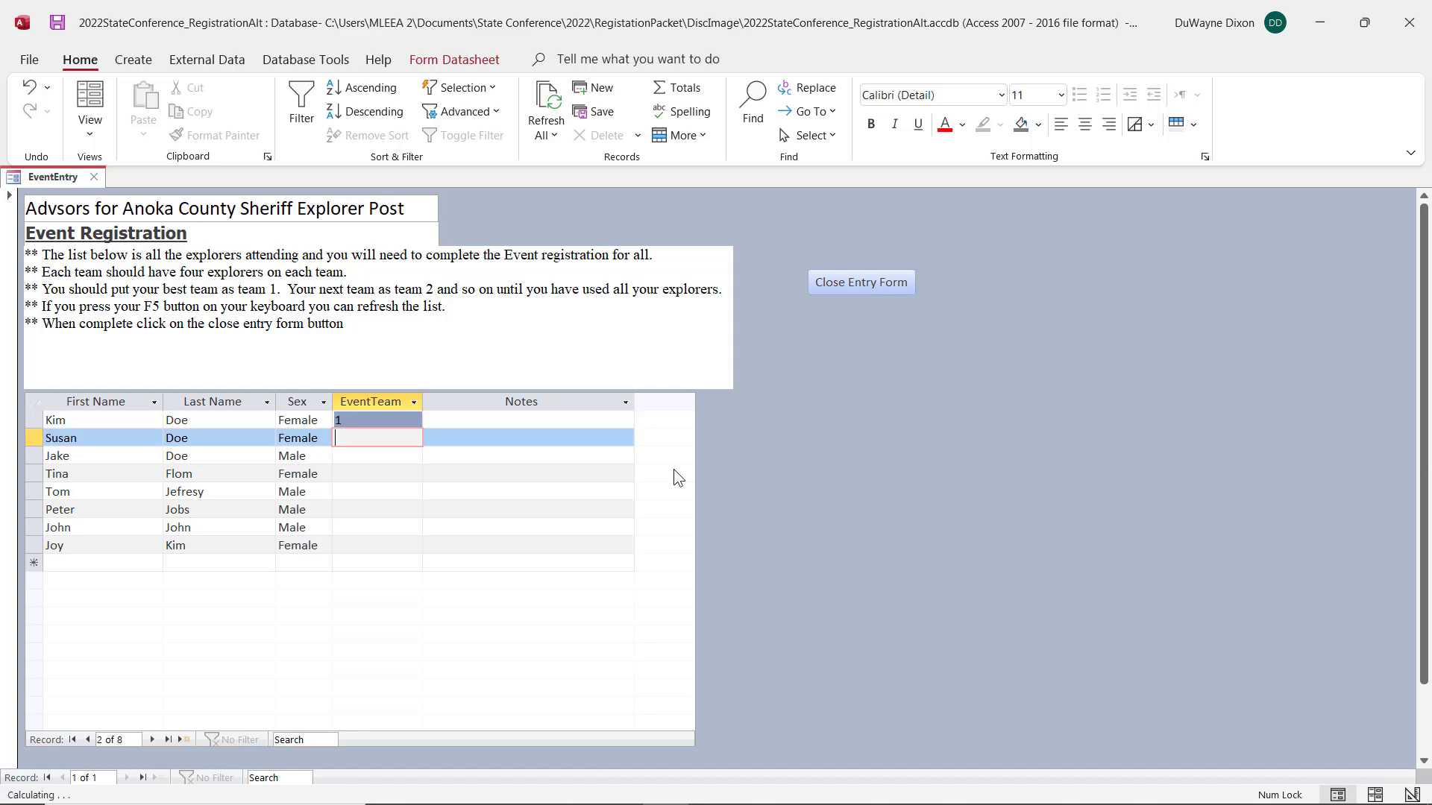
text(1)
key(Down)
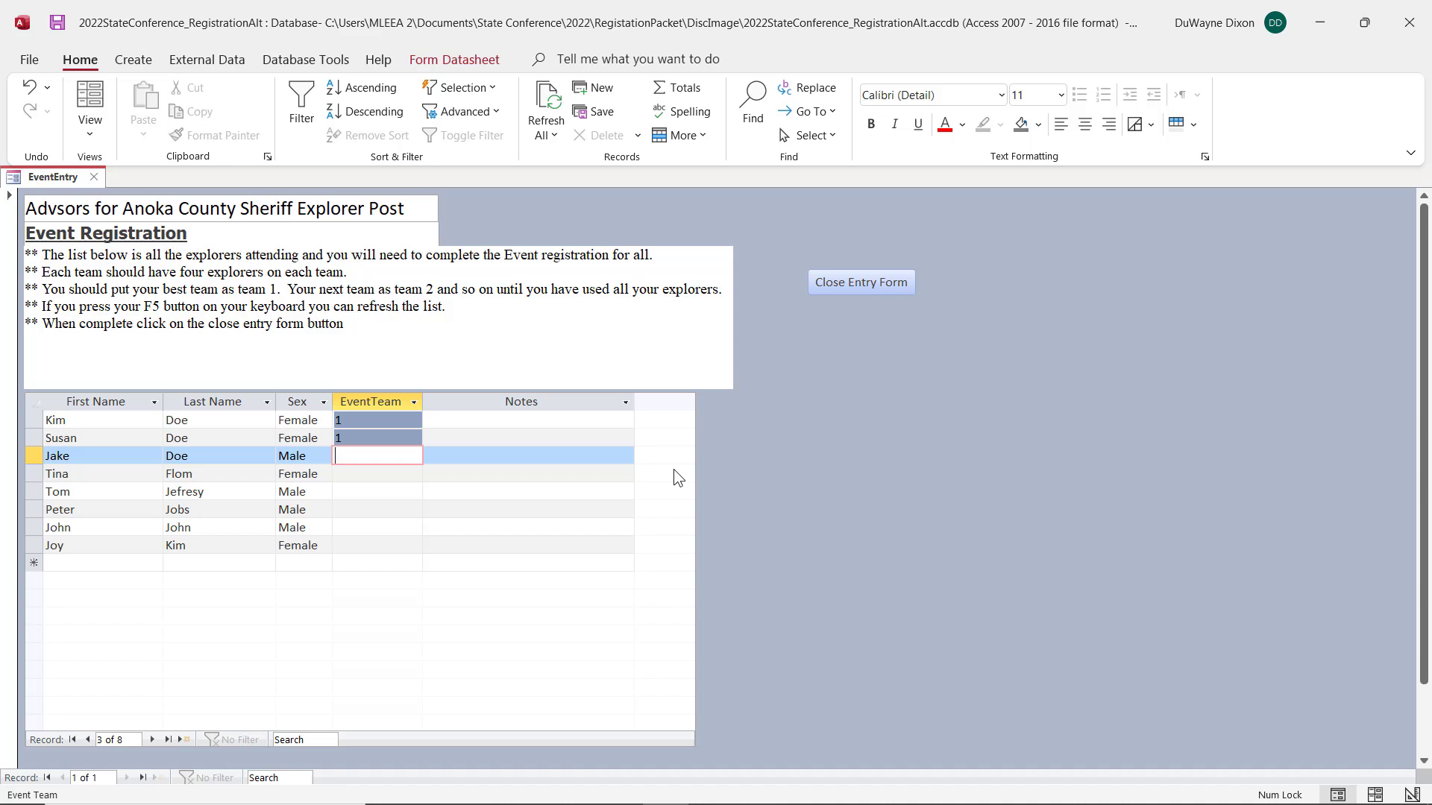
Step: Assign the third through sixth explorers in the event list to event team 2
text(2)
key(Down)
key(Down)
text(2)
key(Down)
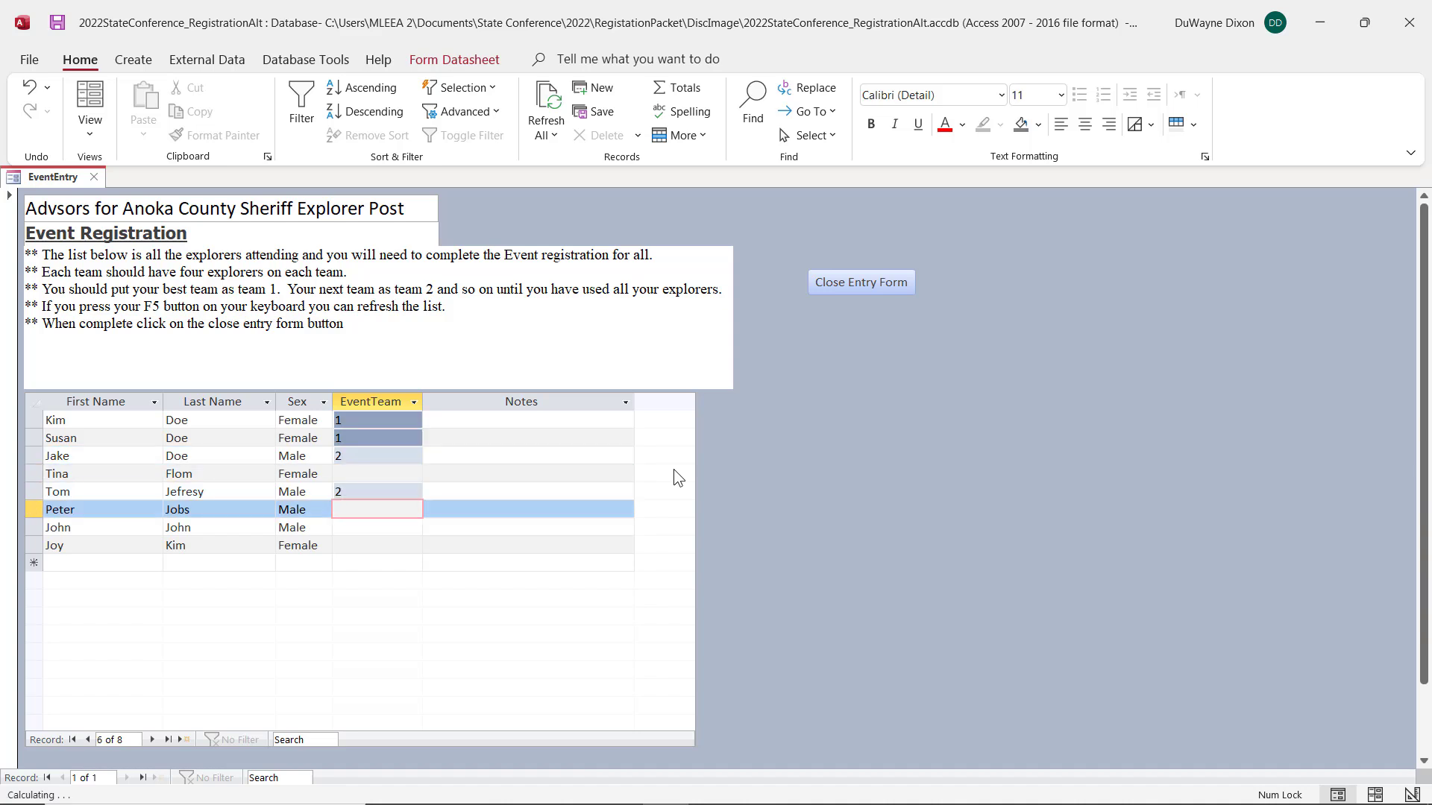
key(Up)
key(Up)
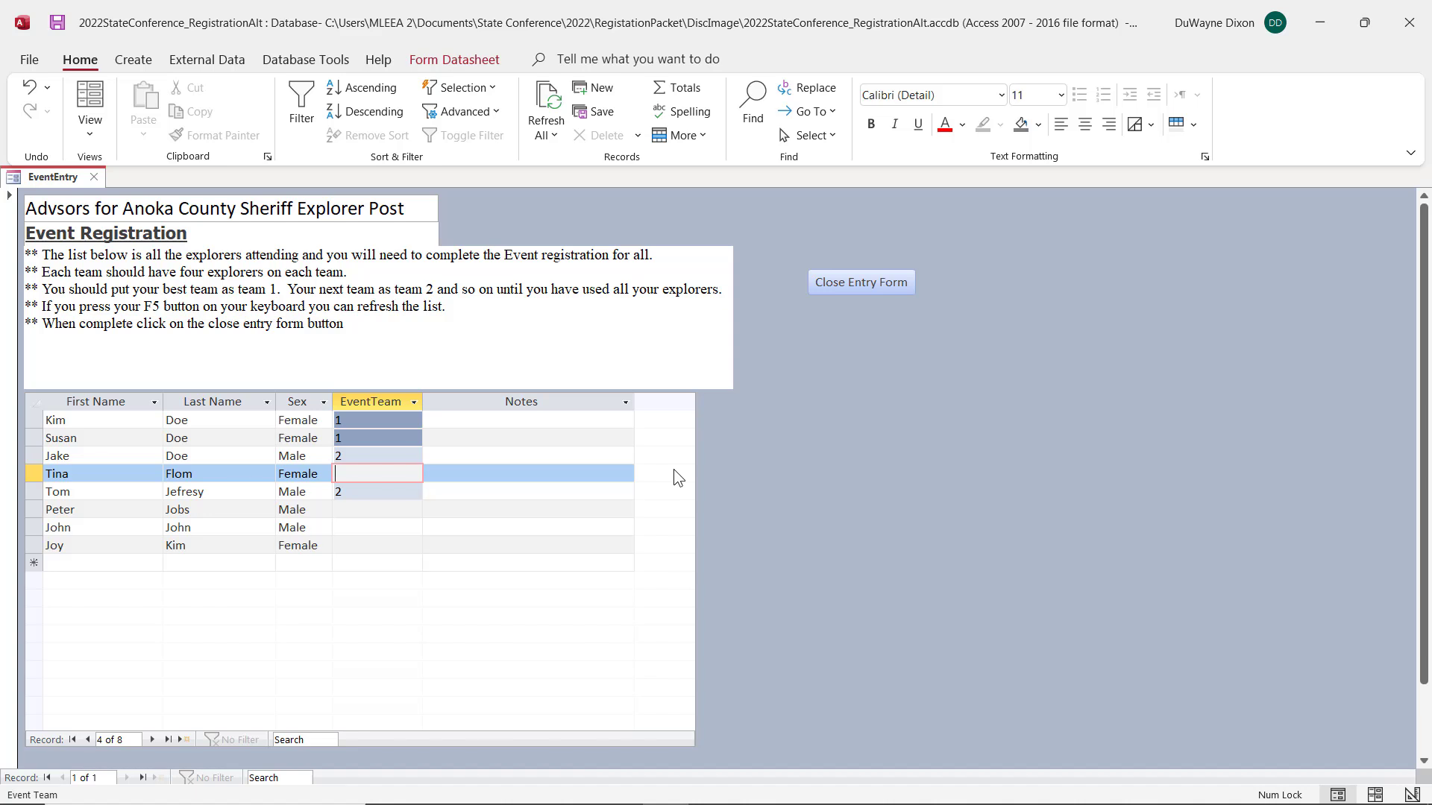
text(2)
key(Down)
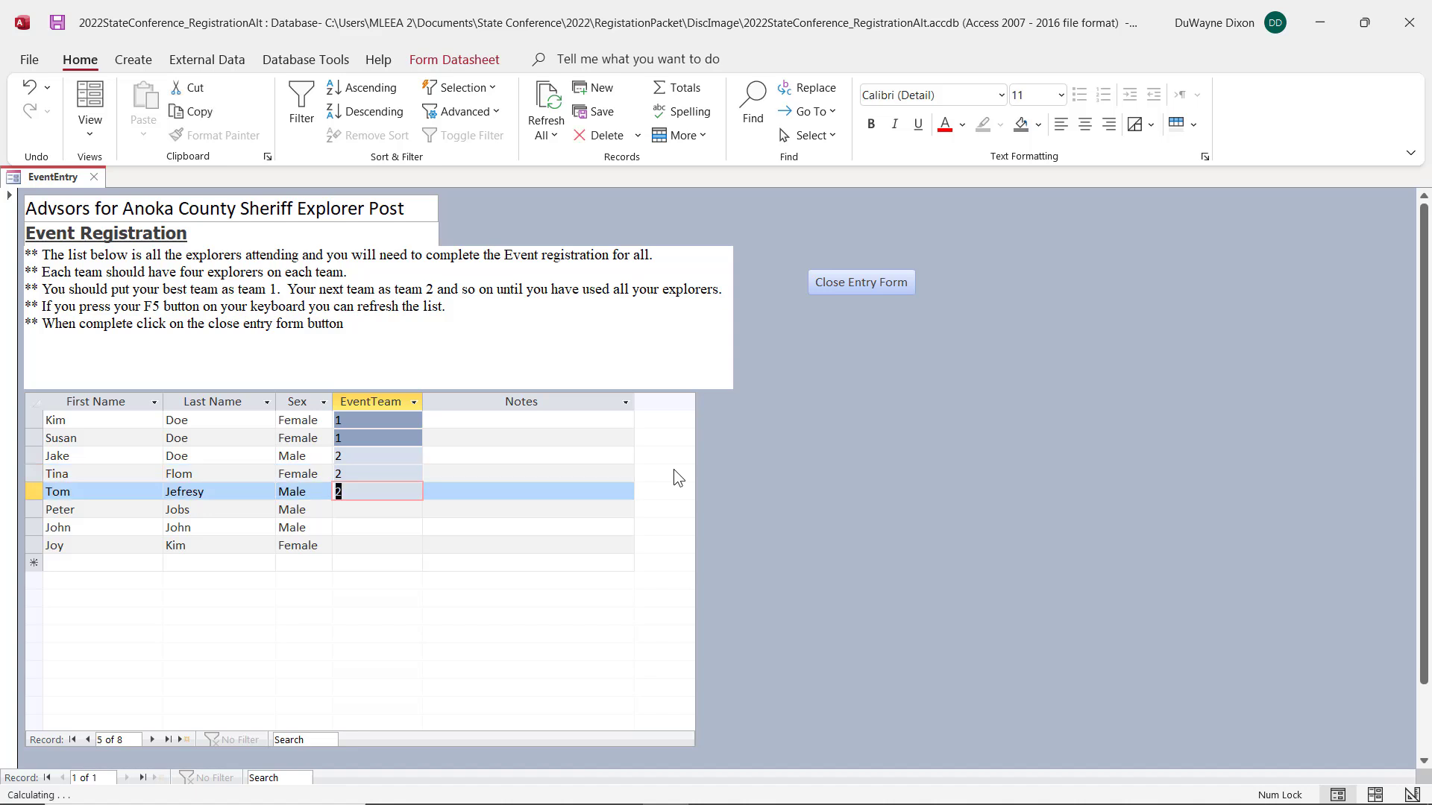
key(Down)
text(2)
key(Down)
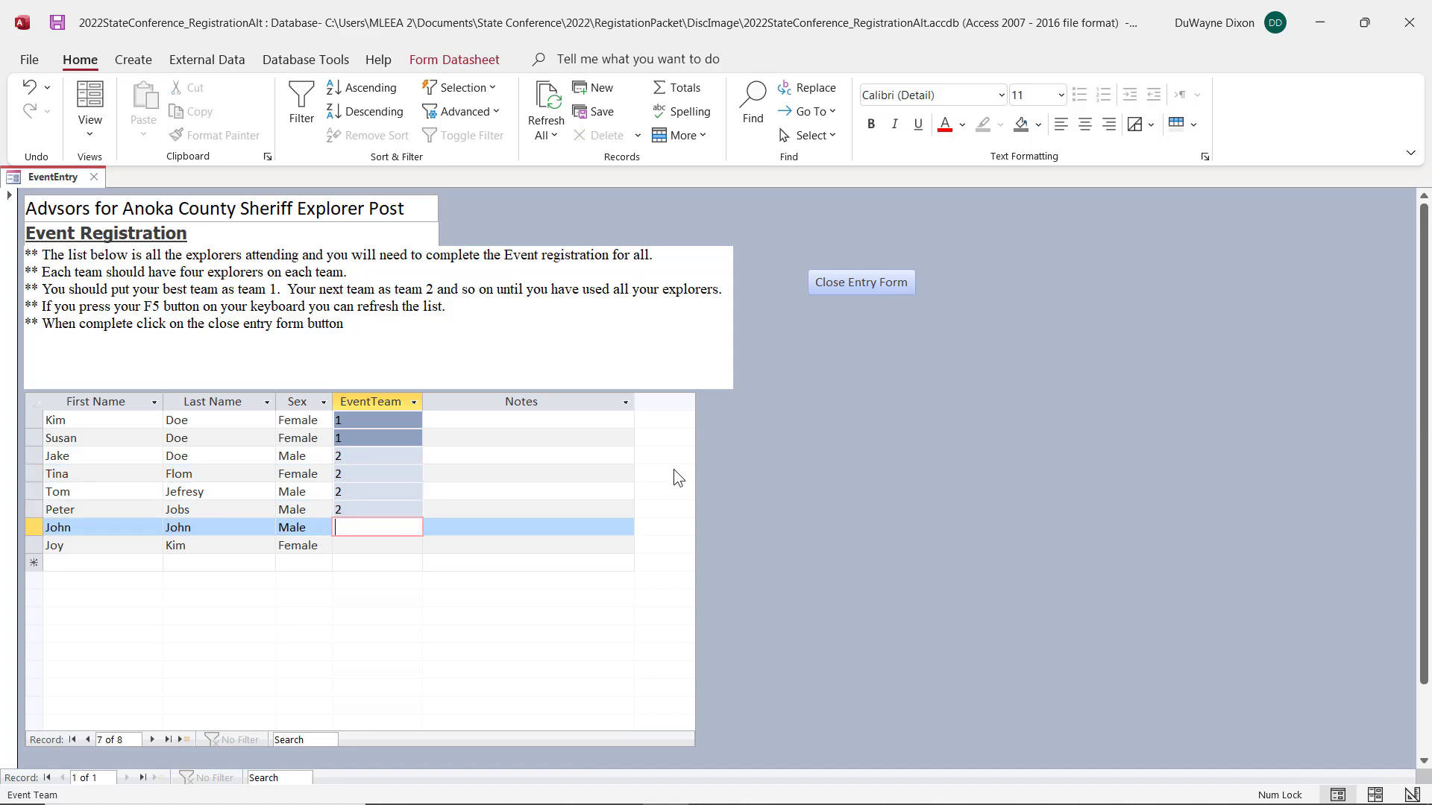
Step: Assign the last two explorers to event team 1 and refresh the list
text(1)
key(Down)
text(1)
key(Down)
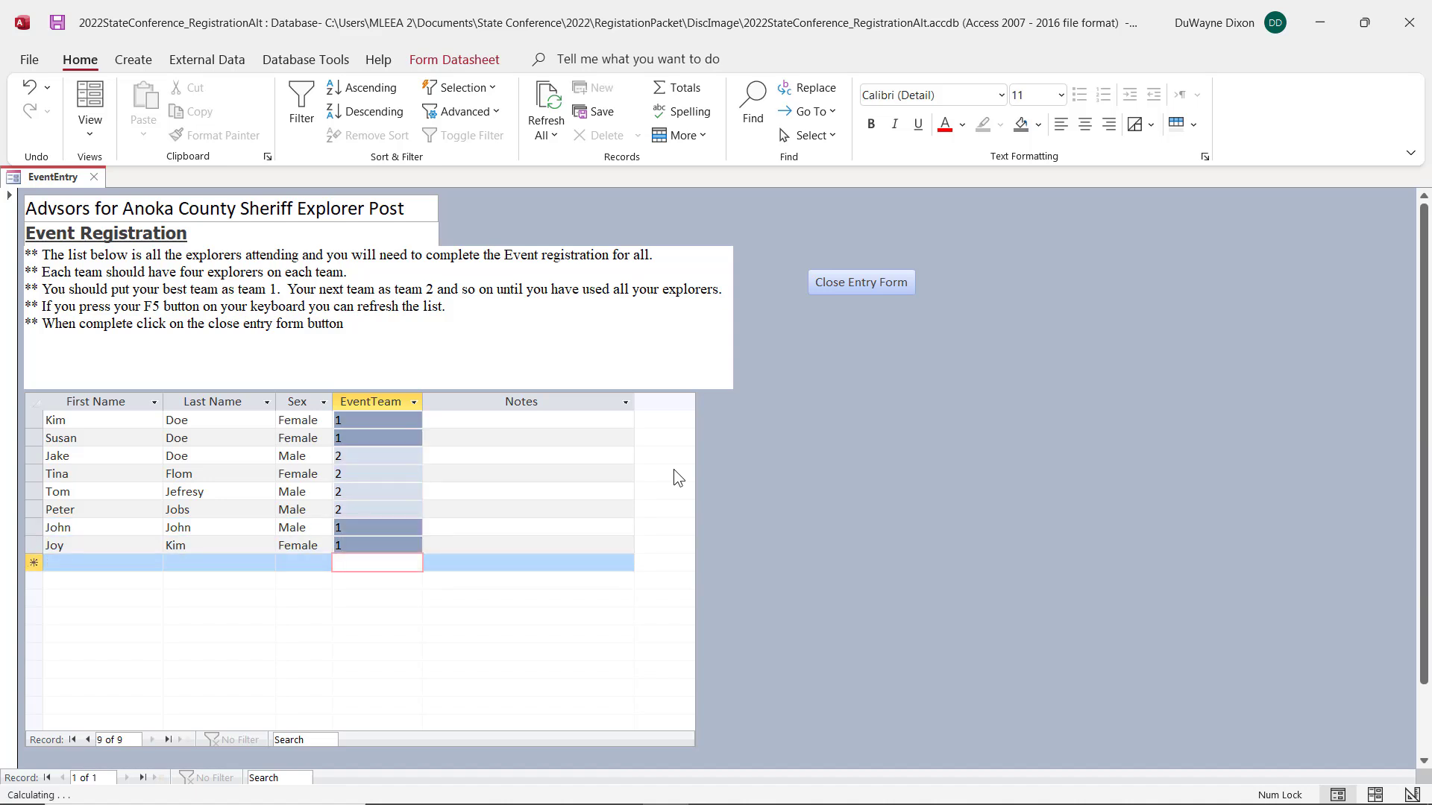
key(F5)
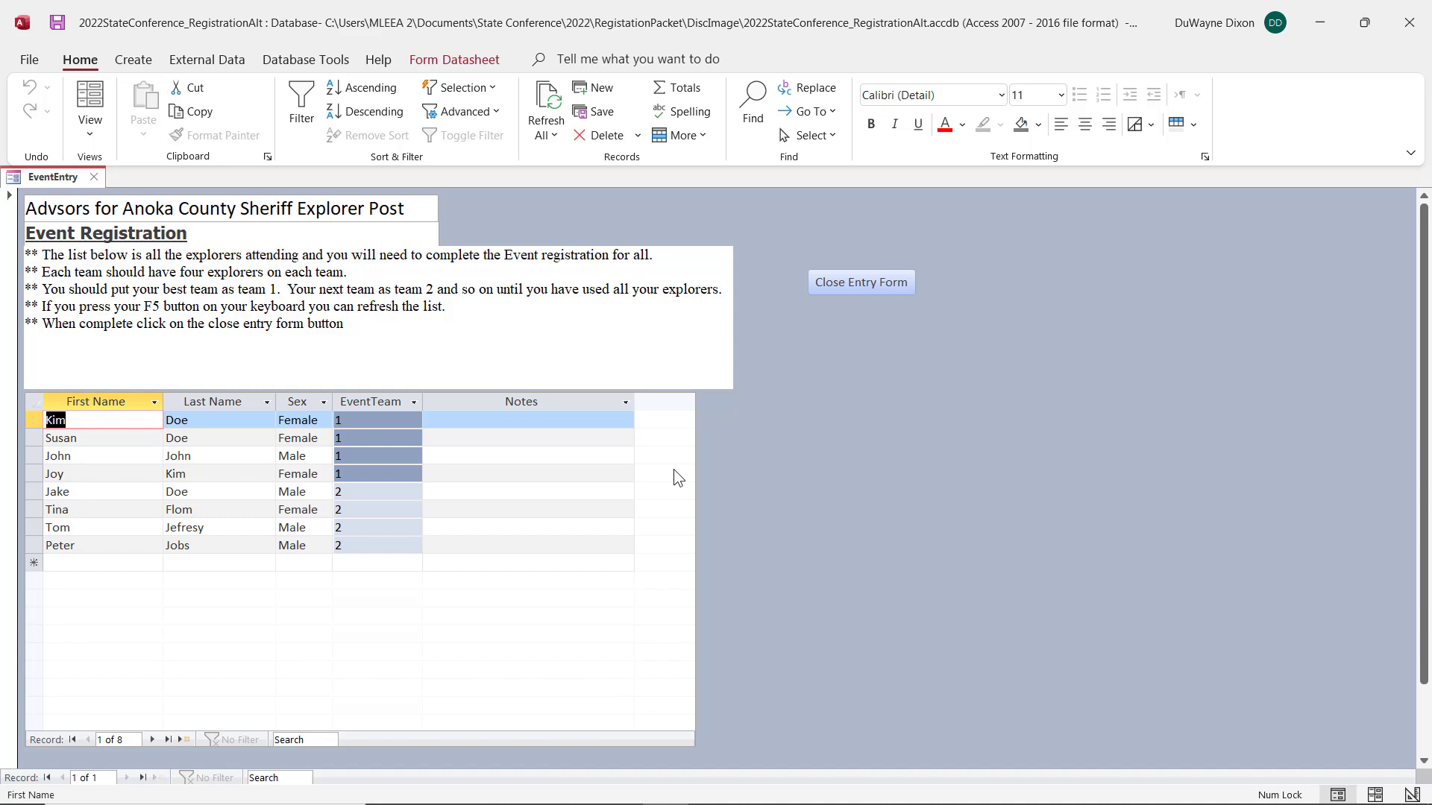
Step: Change the event team of the explorer in the third row to 2
key(Tab)
key(Tab)
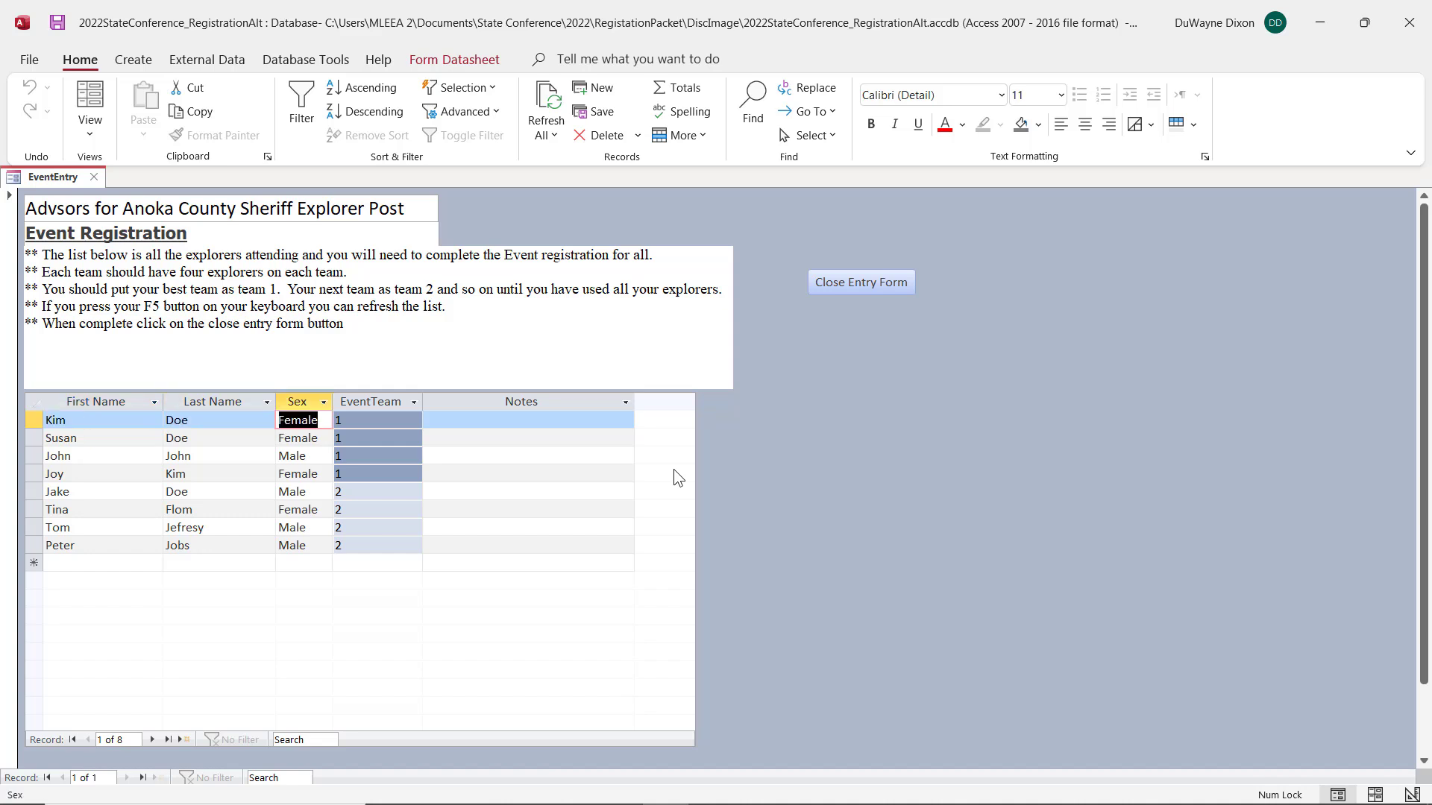
key(Down)
key(Down)
key(Tab)
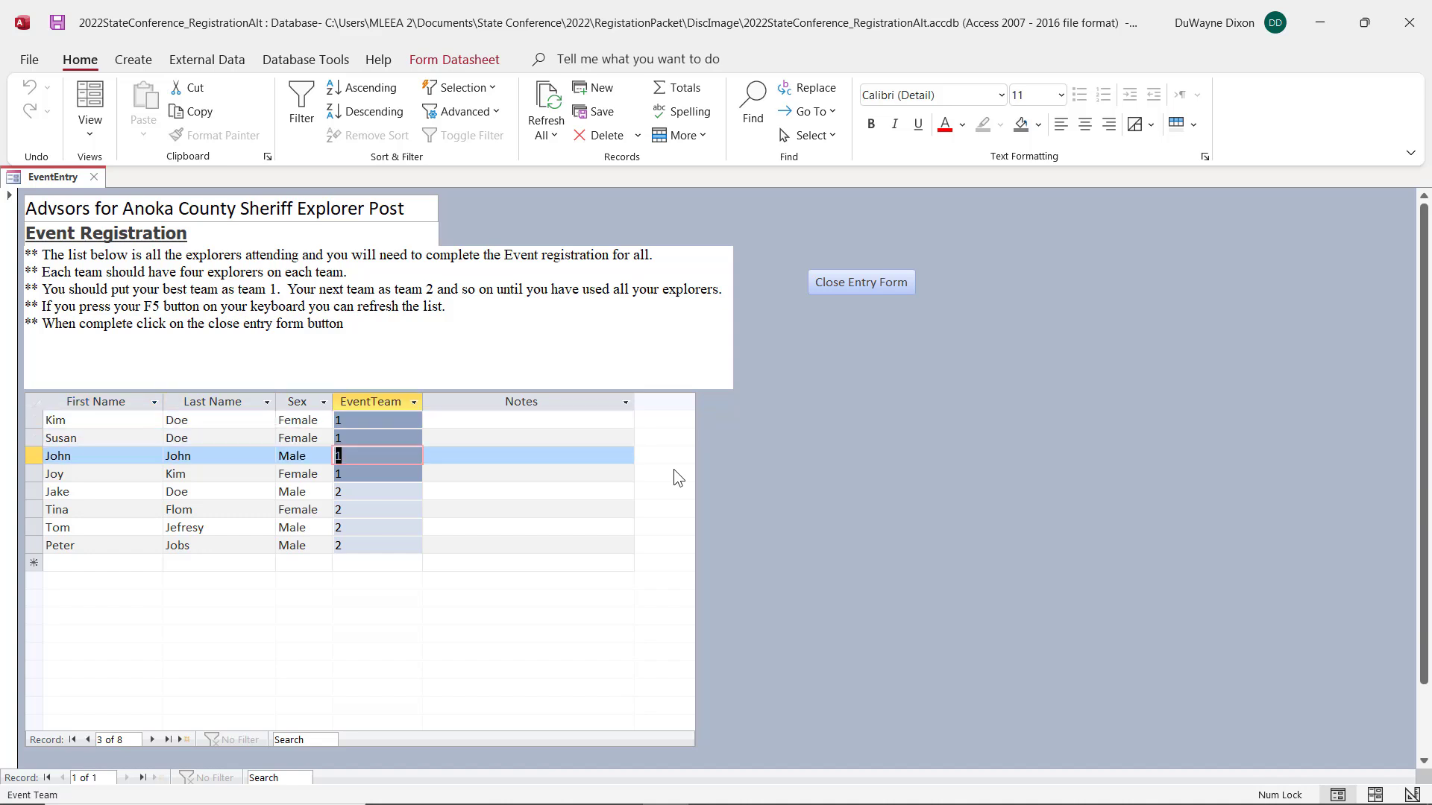
text(2)
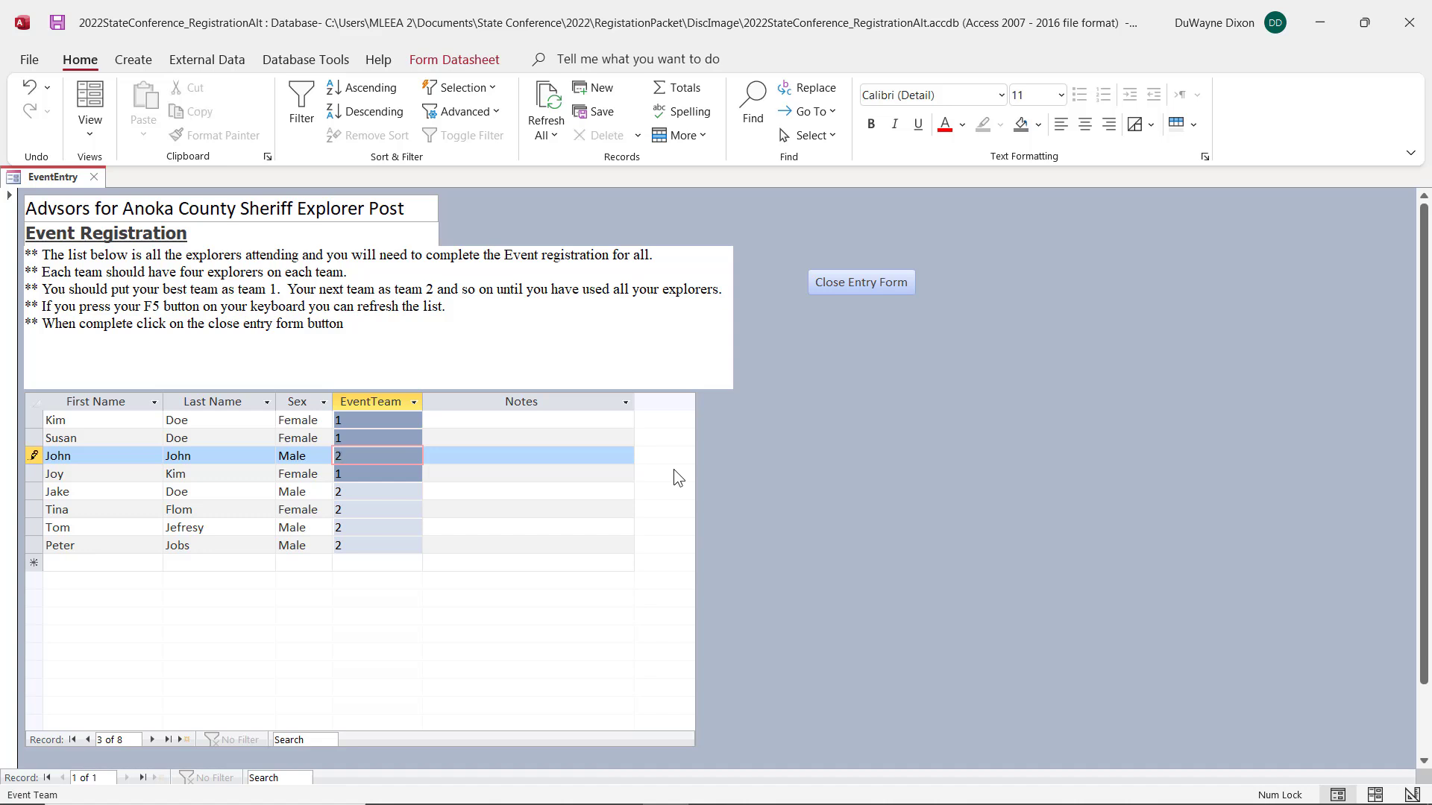
Step: Change the seventh explorer's event team to 1, refresh the list, and close the event entry form
key(Down)
key(Down)
key(Down)
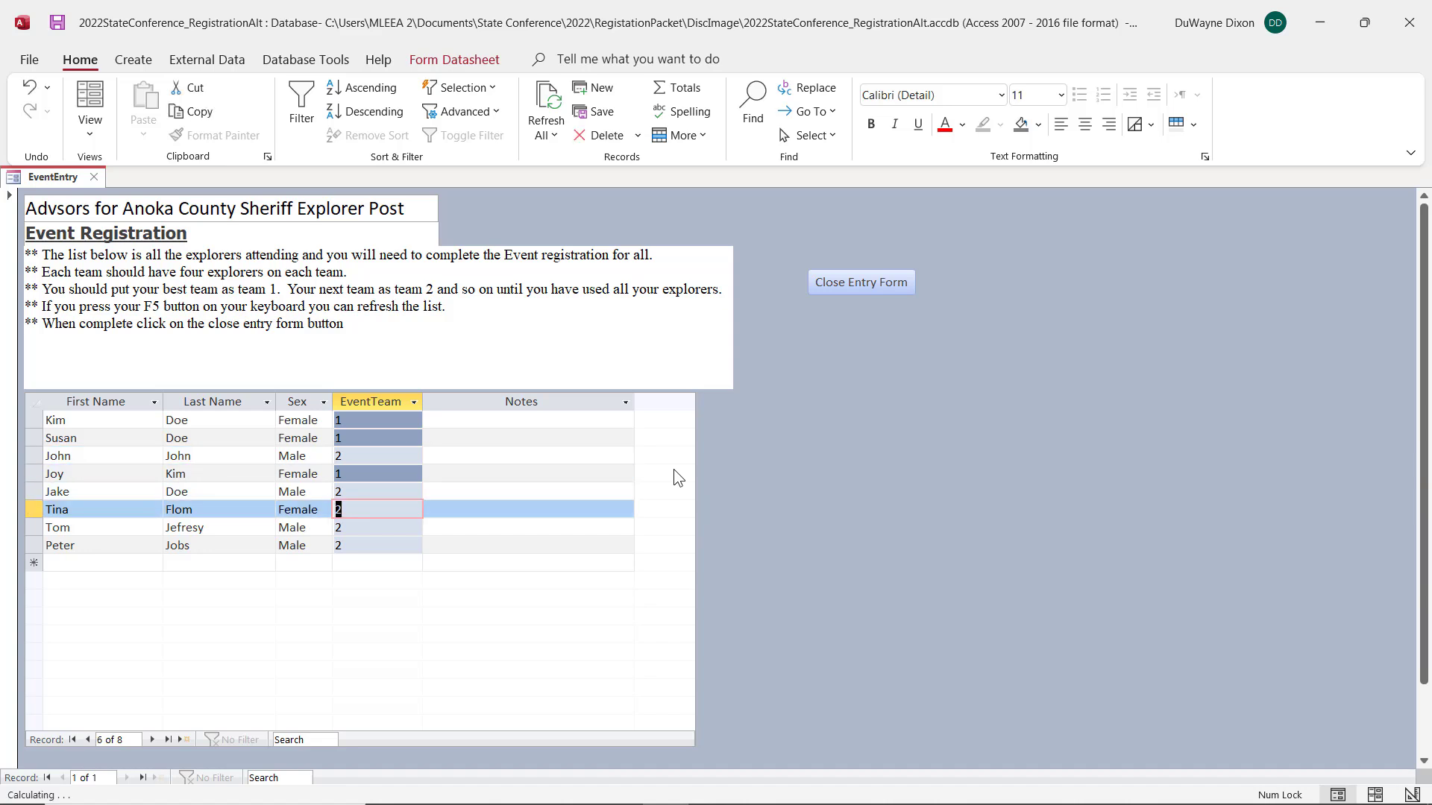
key(Down)
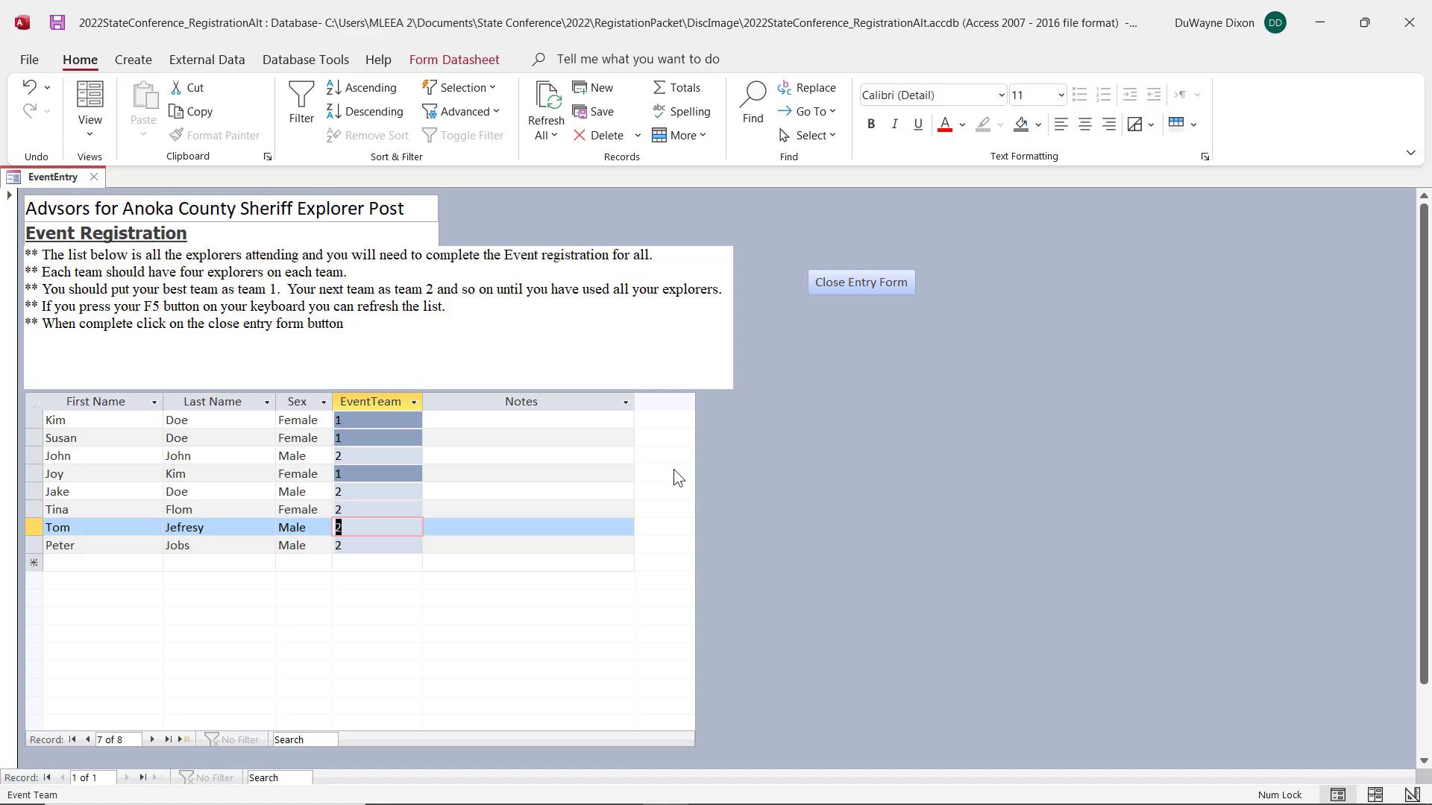
text(1)
key(Up)
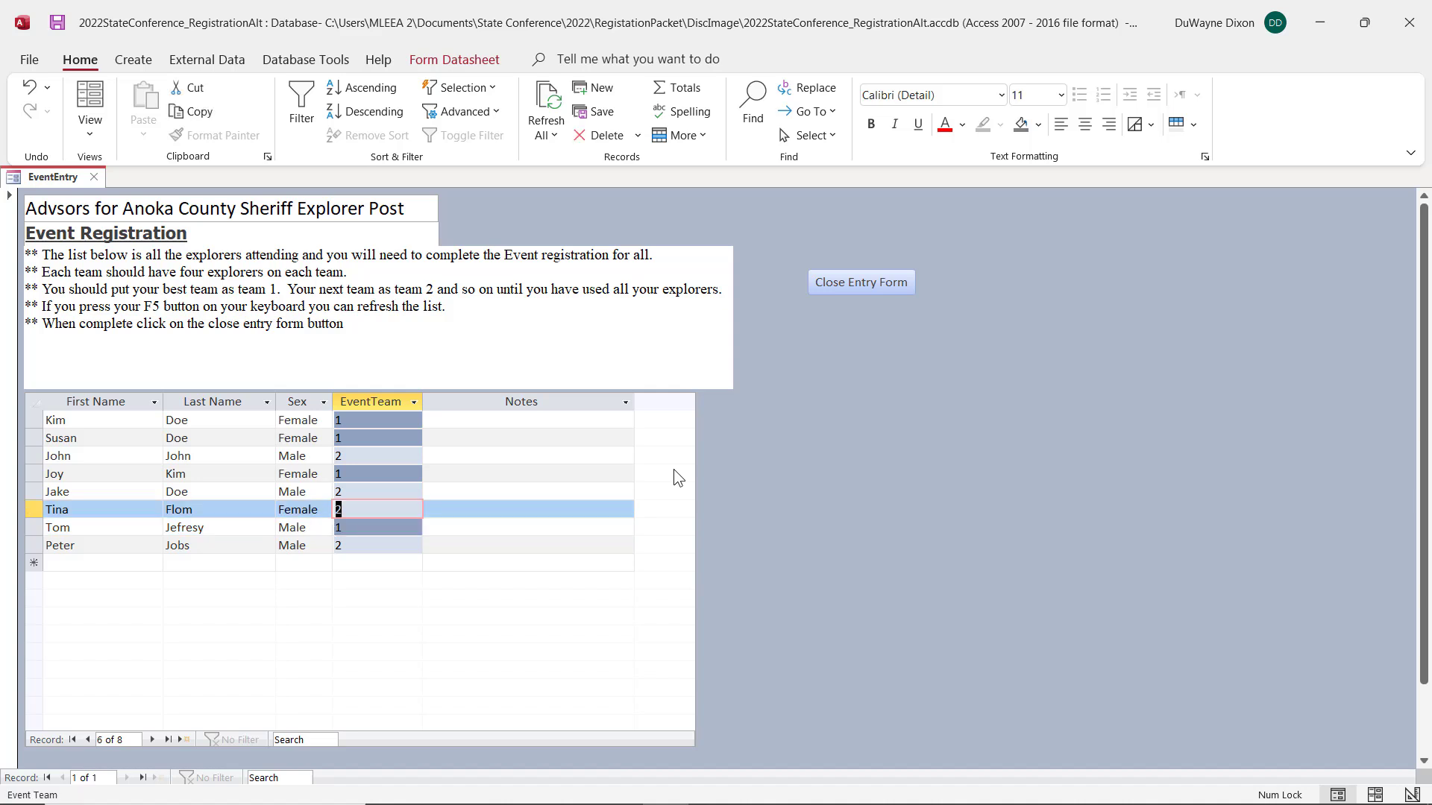
key(F5)
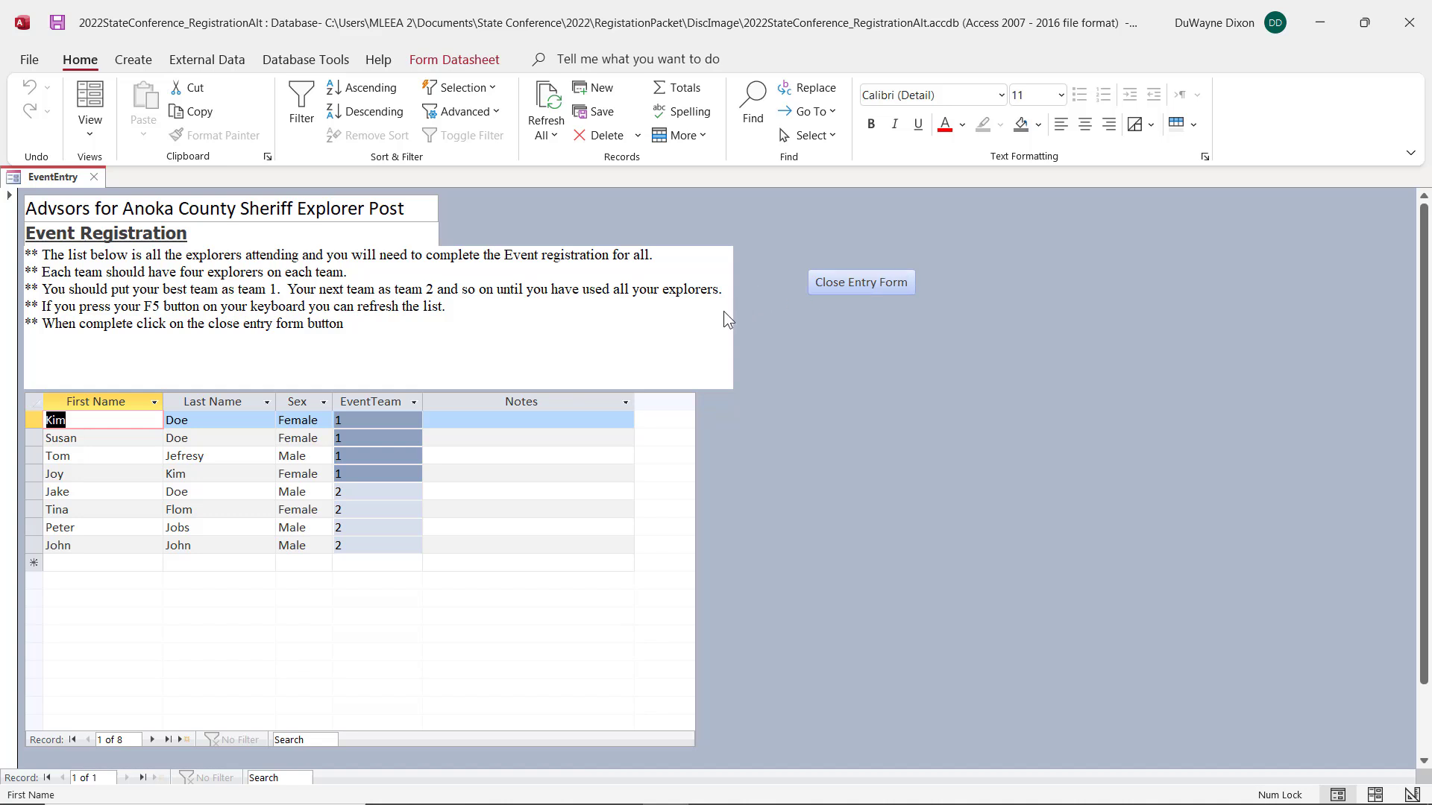
click(858, 283)
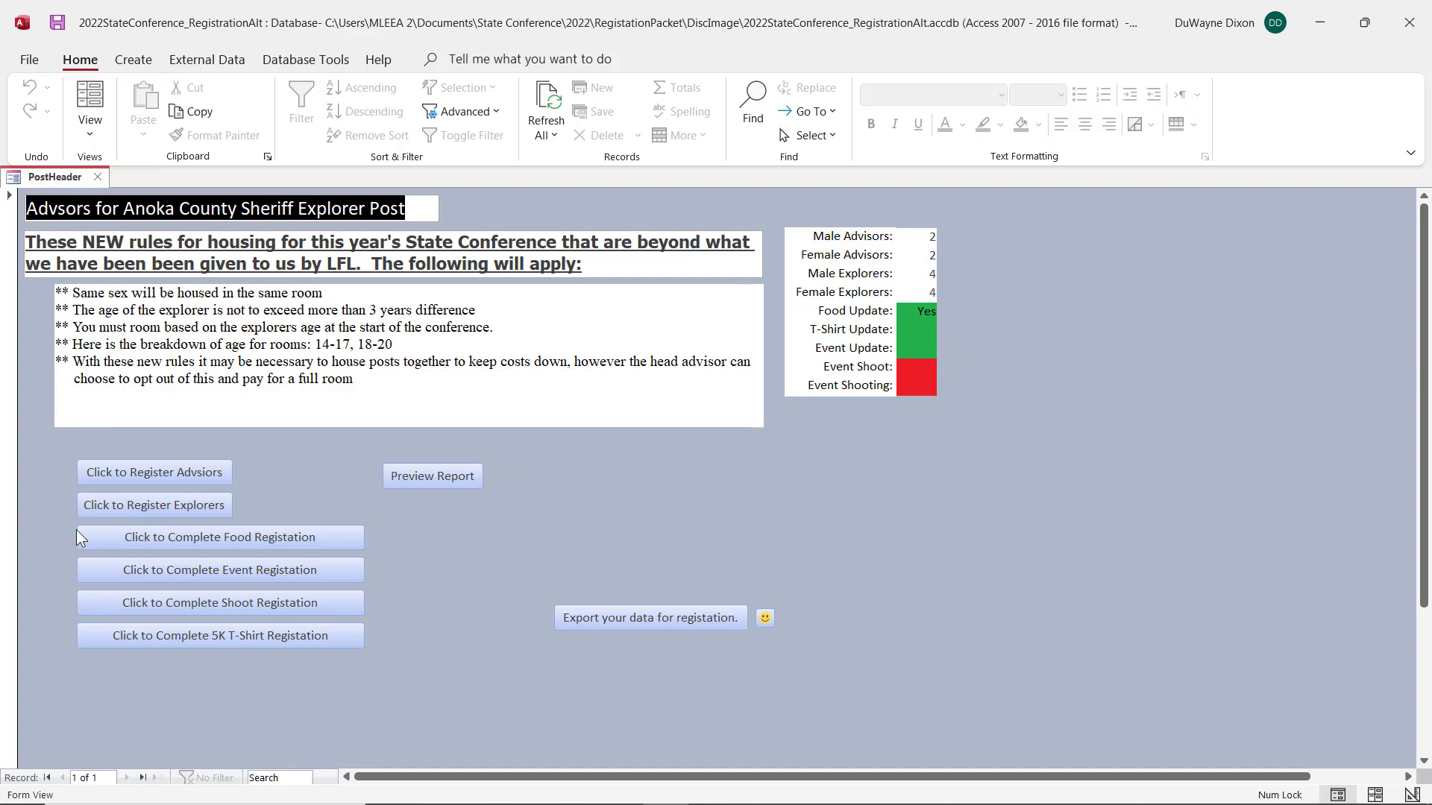
Step: Open the shoot registration and assign the third, fourth and fifth explorers to shoot team 1
click(263, 606)
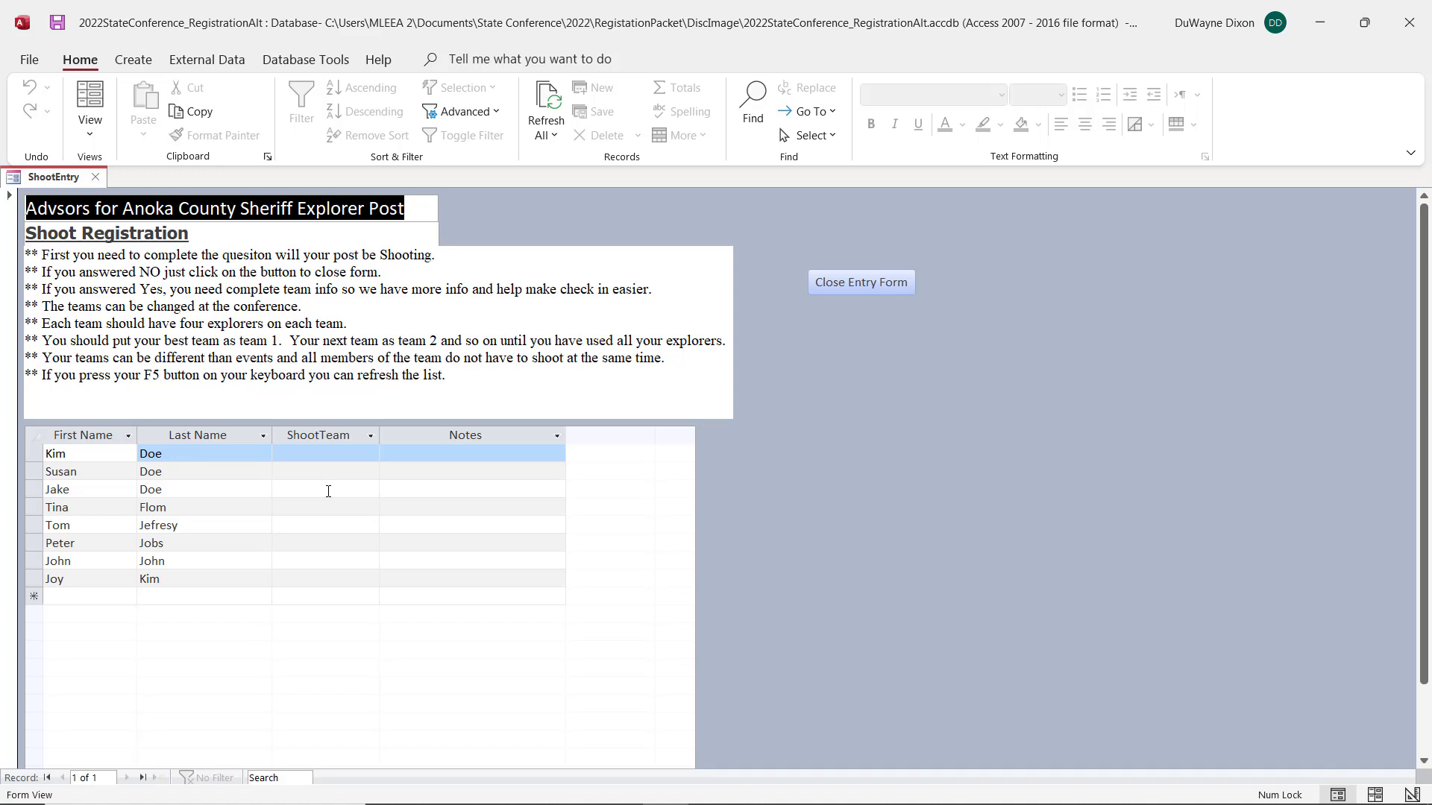
click(328, 491)
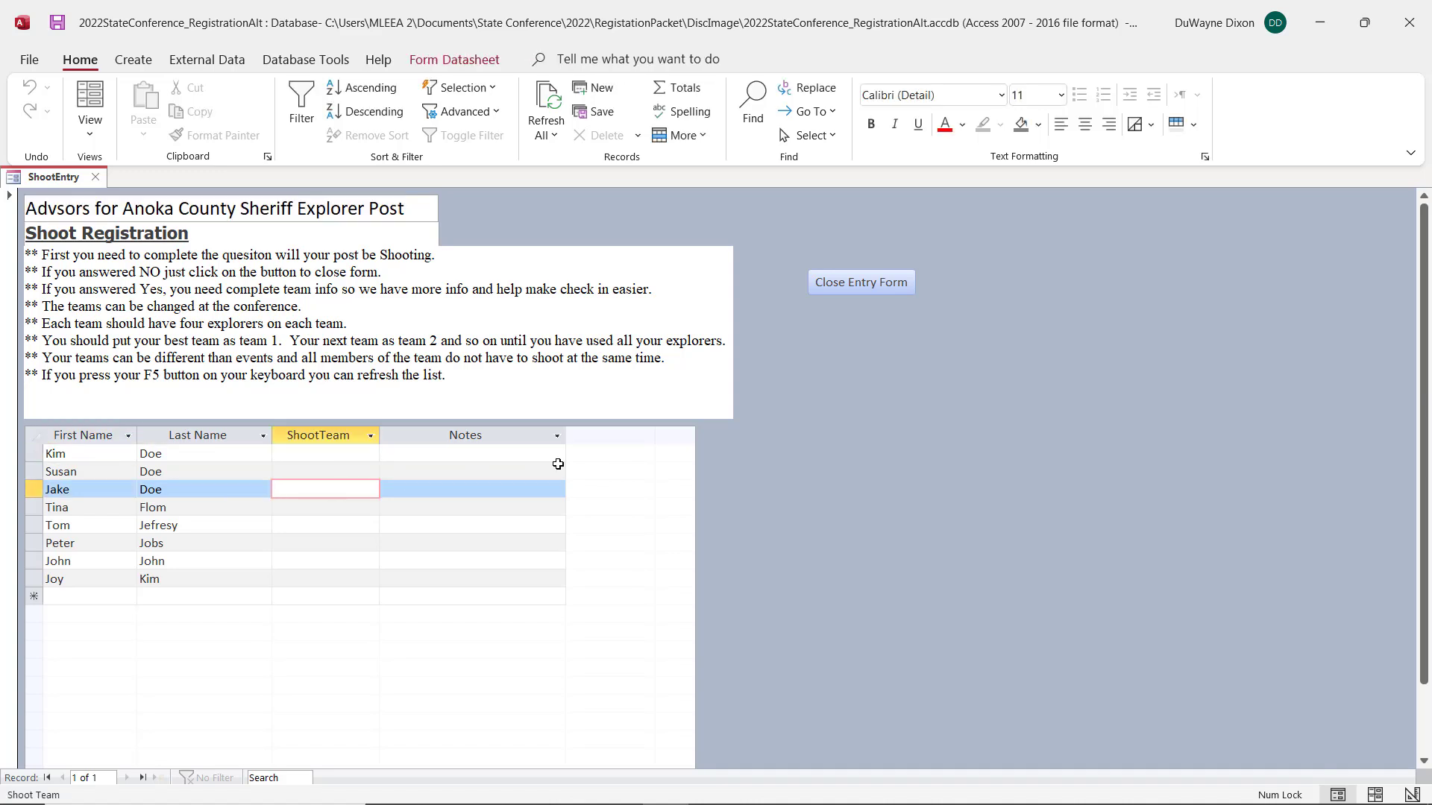
text(1)
key(Down)
text(1)
key(Down)
text(1)
key(Down)
key(Down)
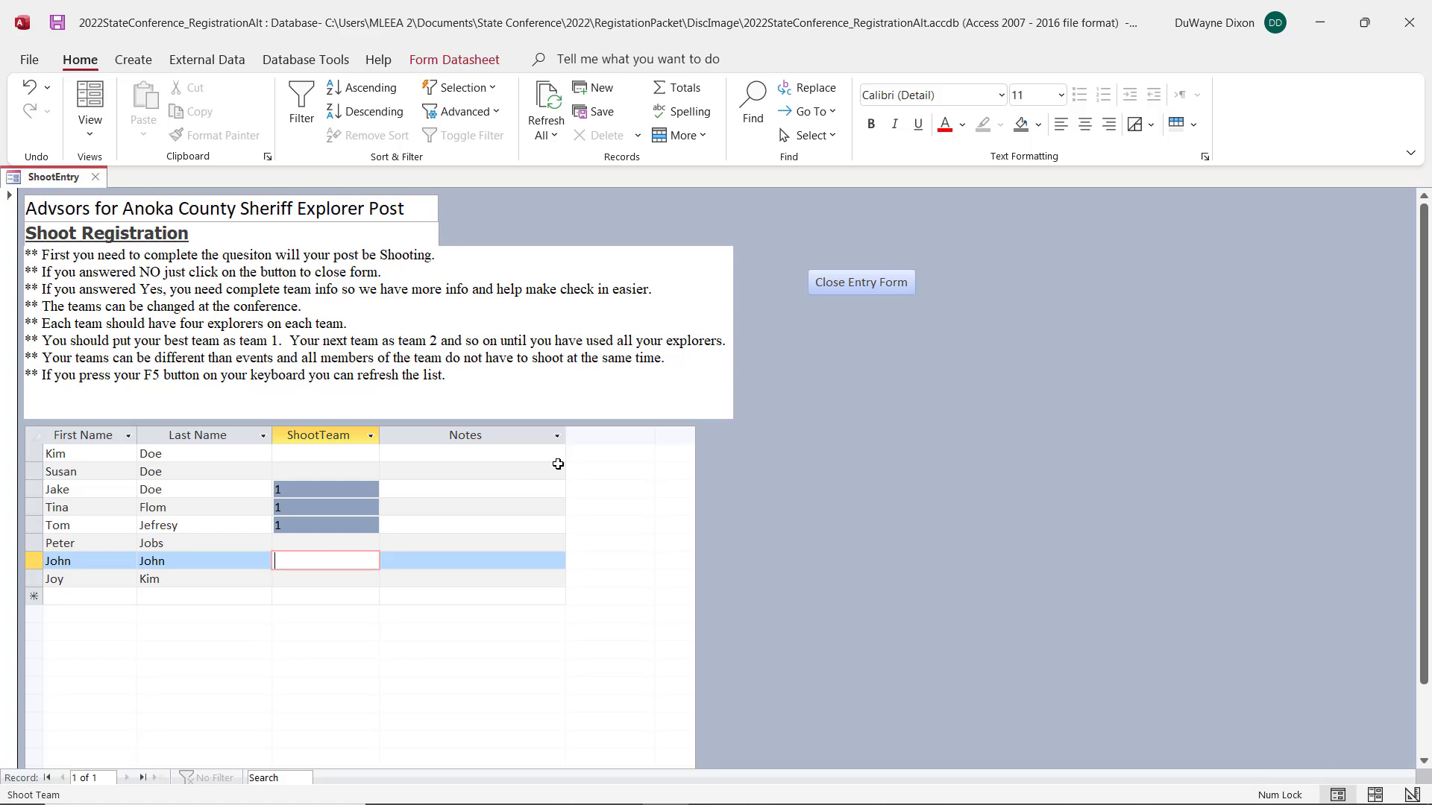
Step: Clear the shoot team of the fifth explorer in the list
key(Up)
key(Up)
key(Up)
key(Up)
key(Up)
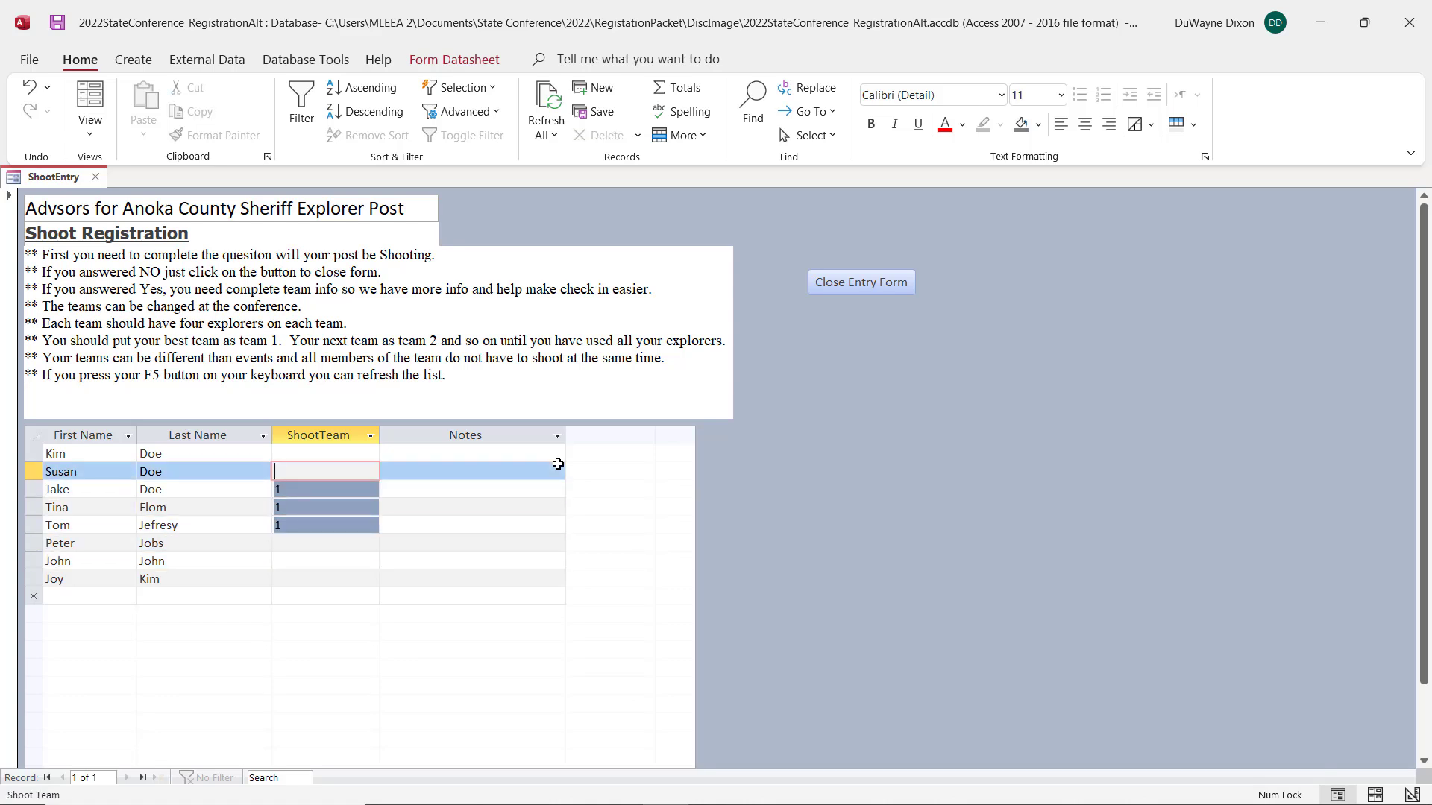
key(Down)
key(Down)
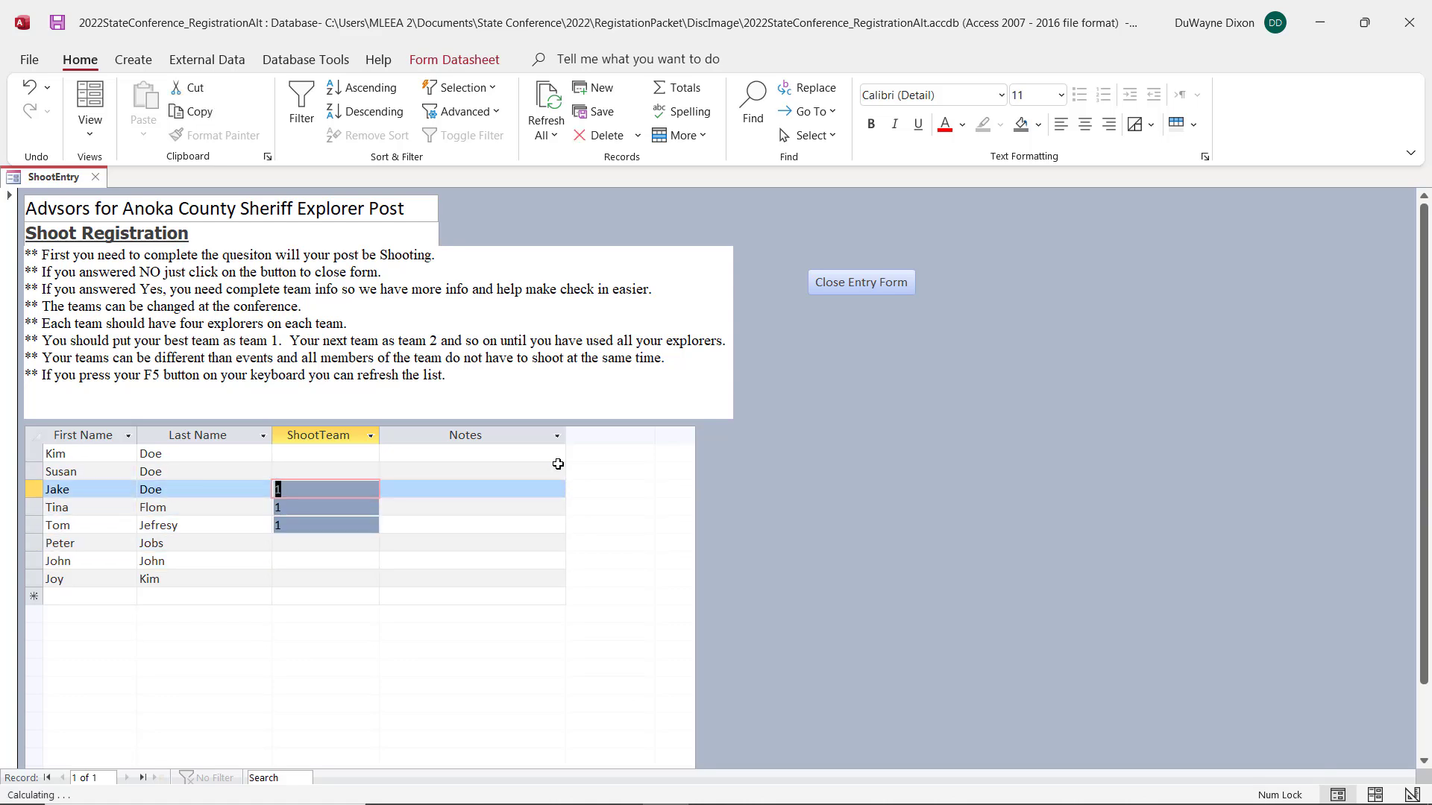
key(Up)
key(Down)
key(Down)
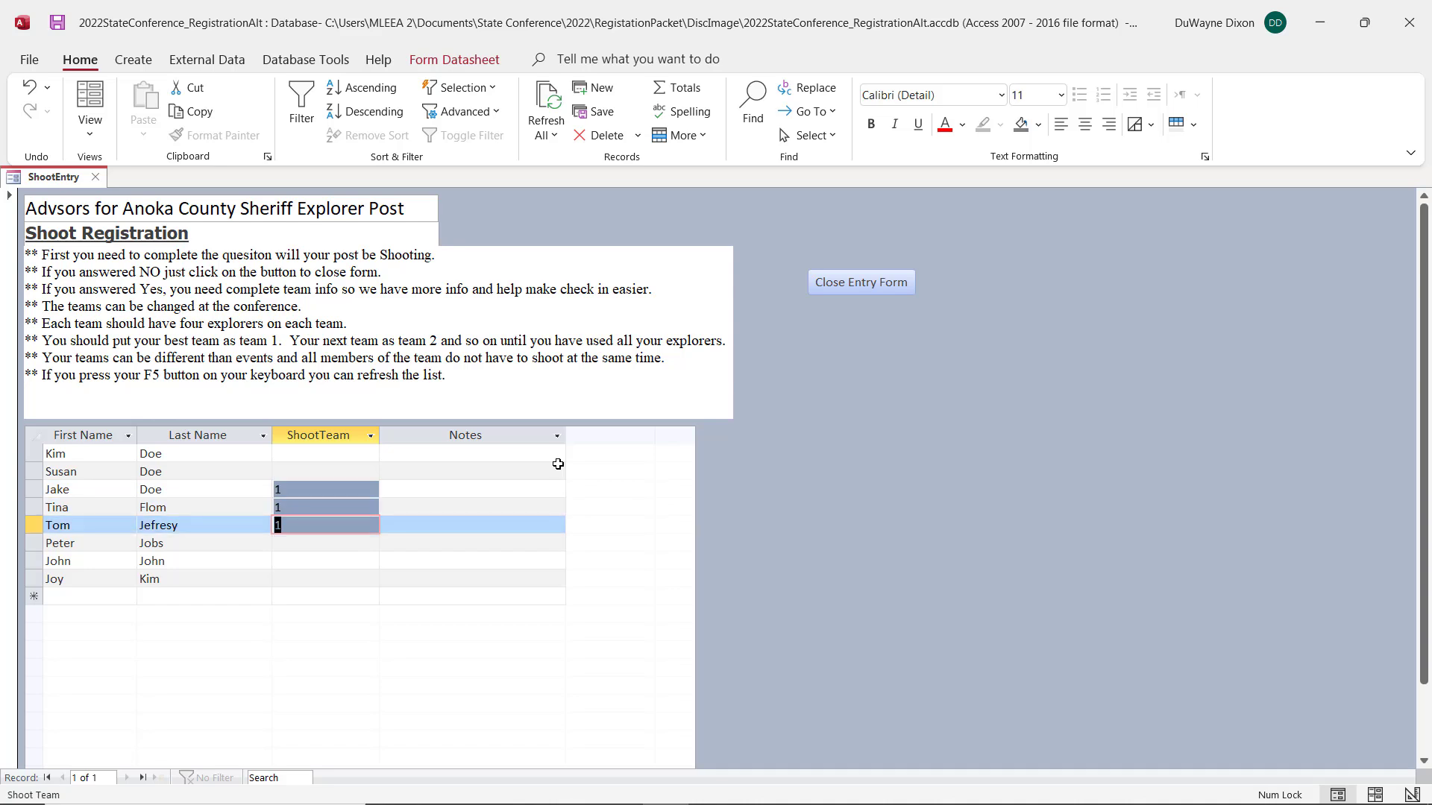
key(Delete)
key(Up)
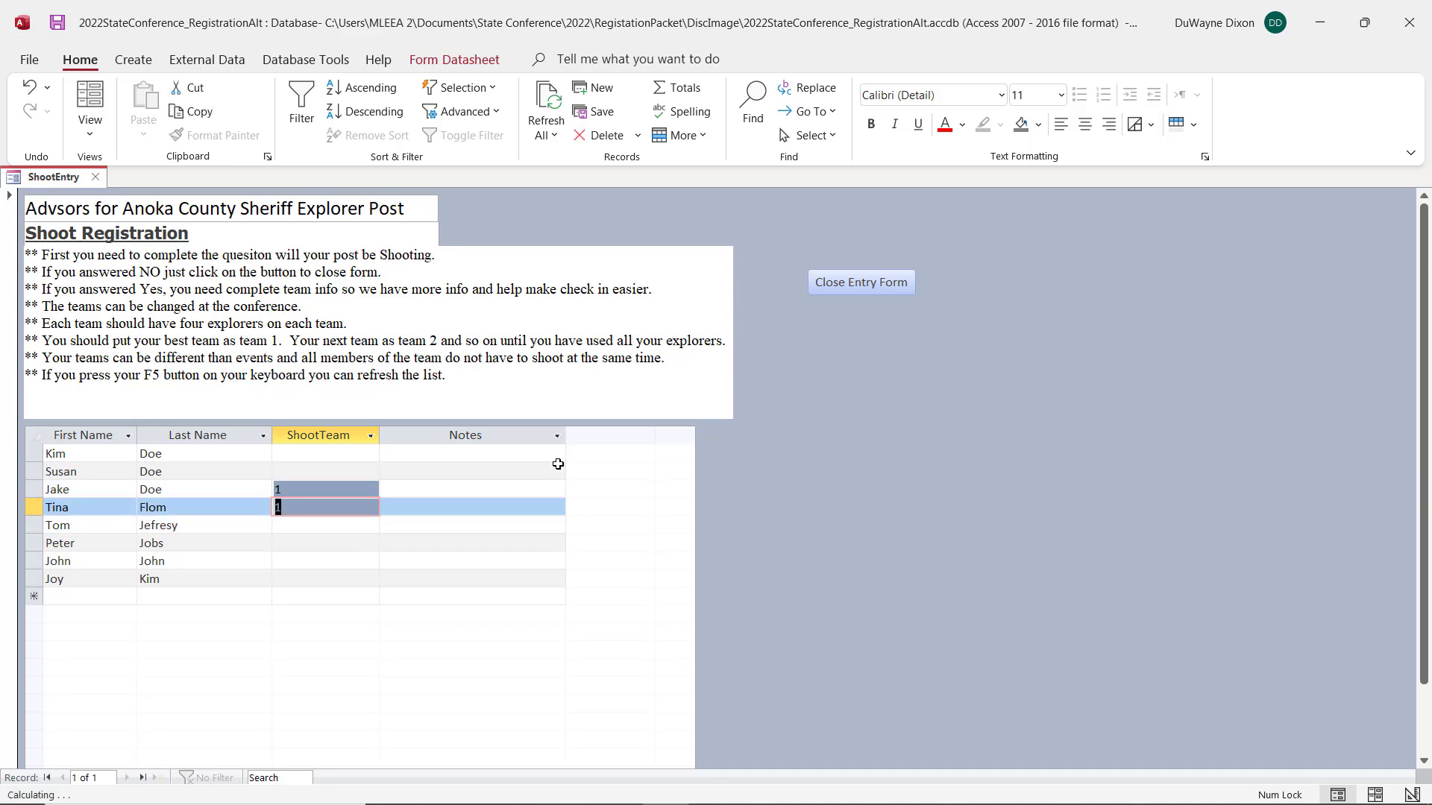
Step: Set the shoot team of the third and fourth explorers to Ind, and close the shoot entry form
key(Up)
text(Ind)
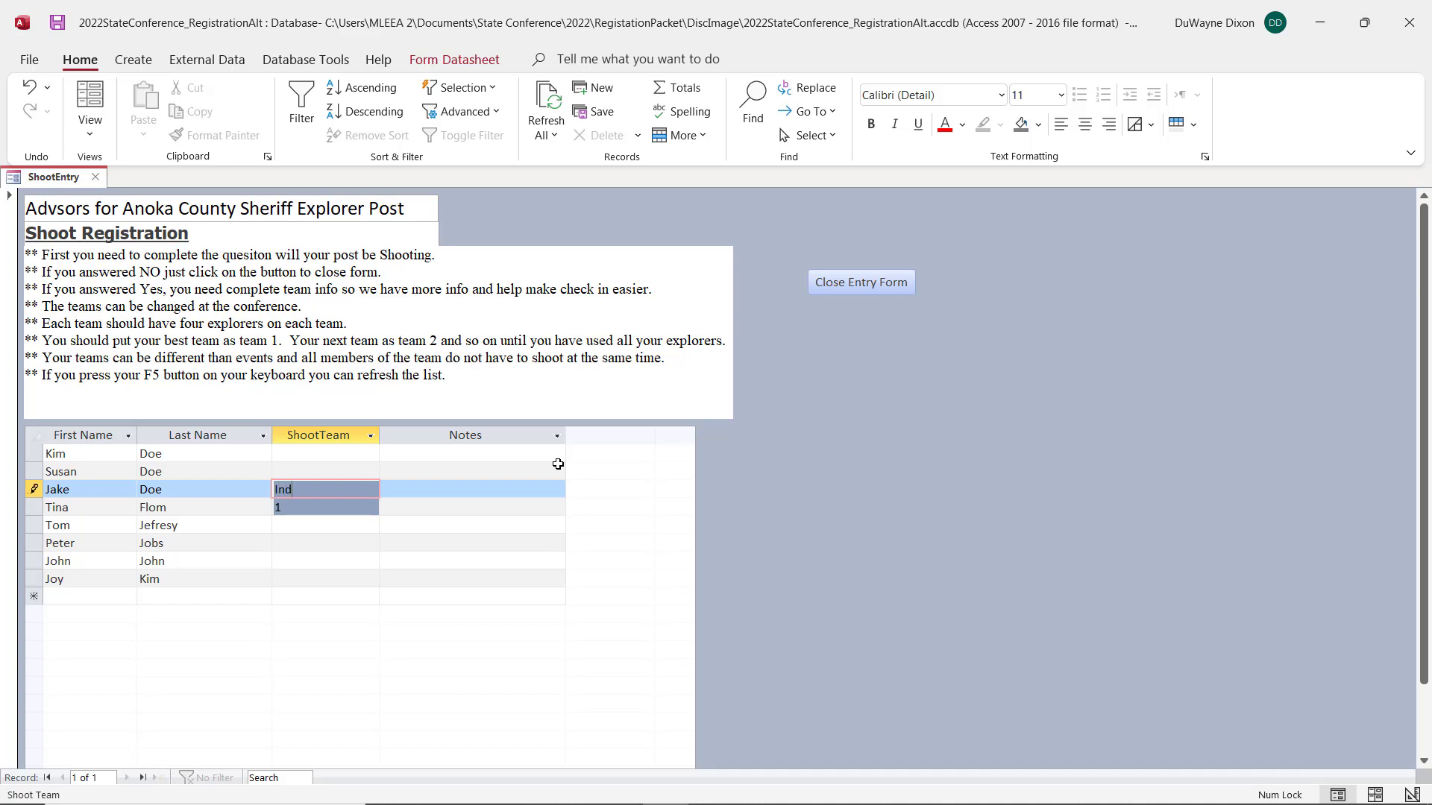
key(Down)
text(Ind)
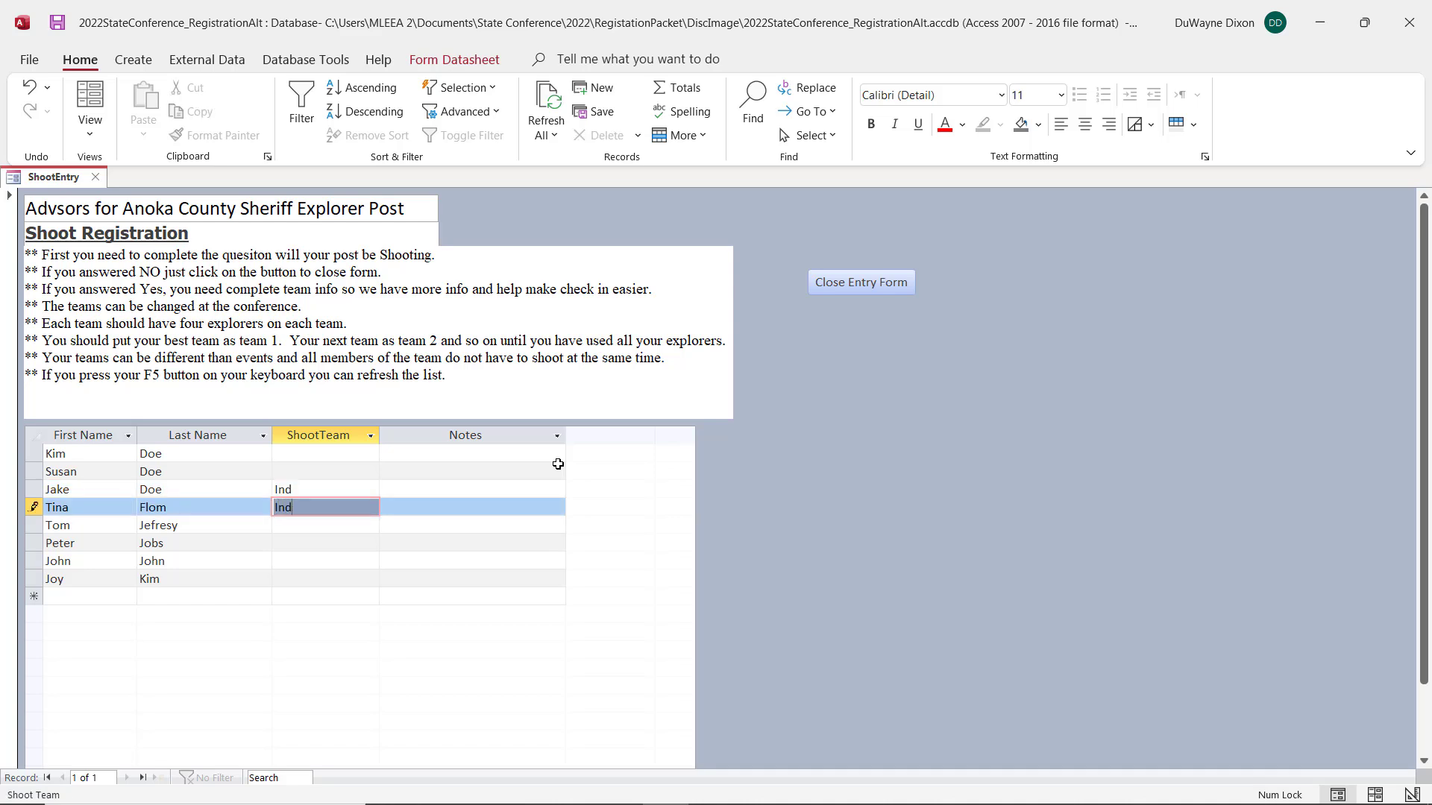
key(Down)
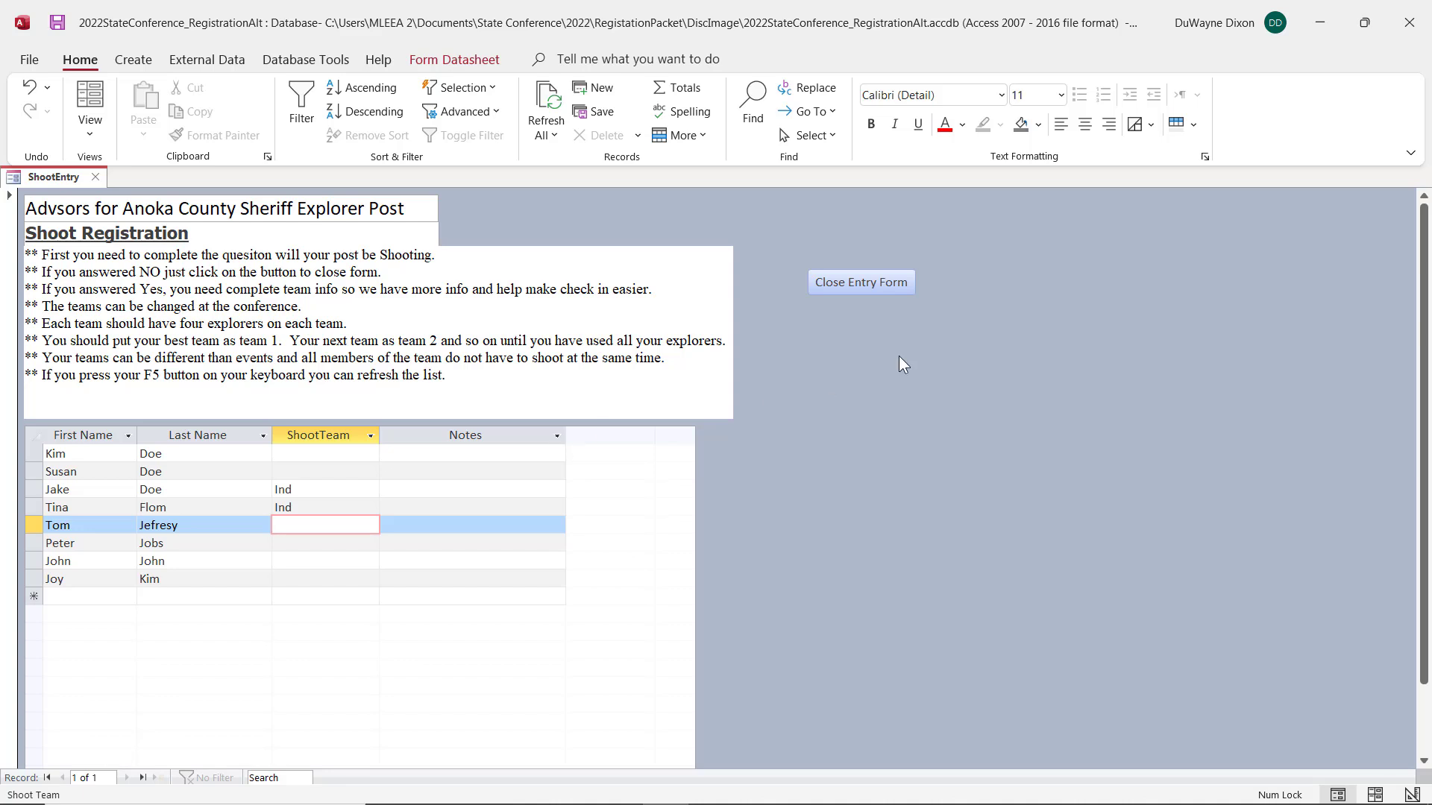
click(904, 284)
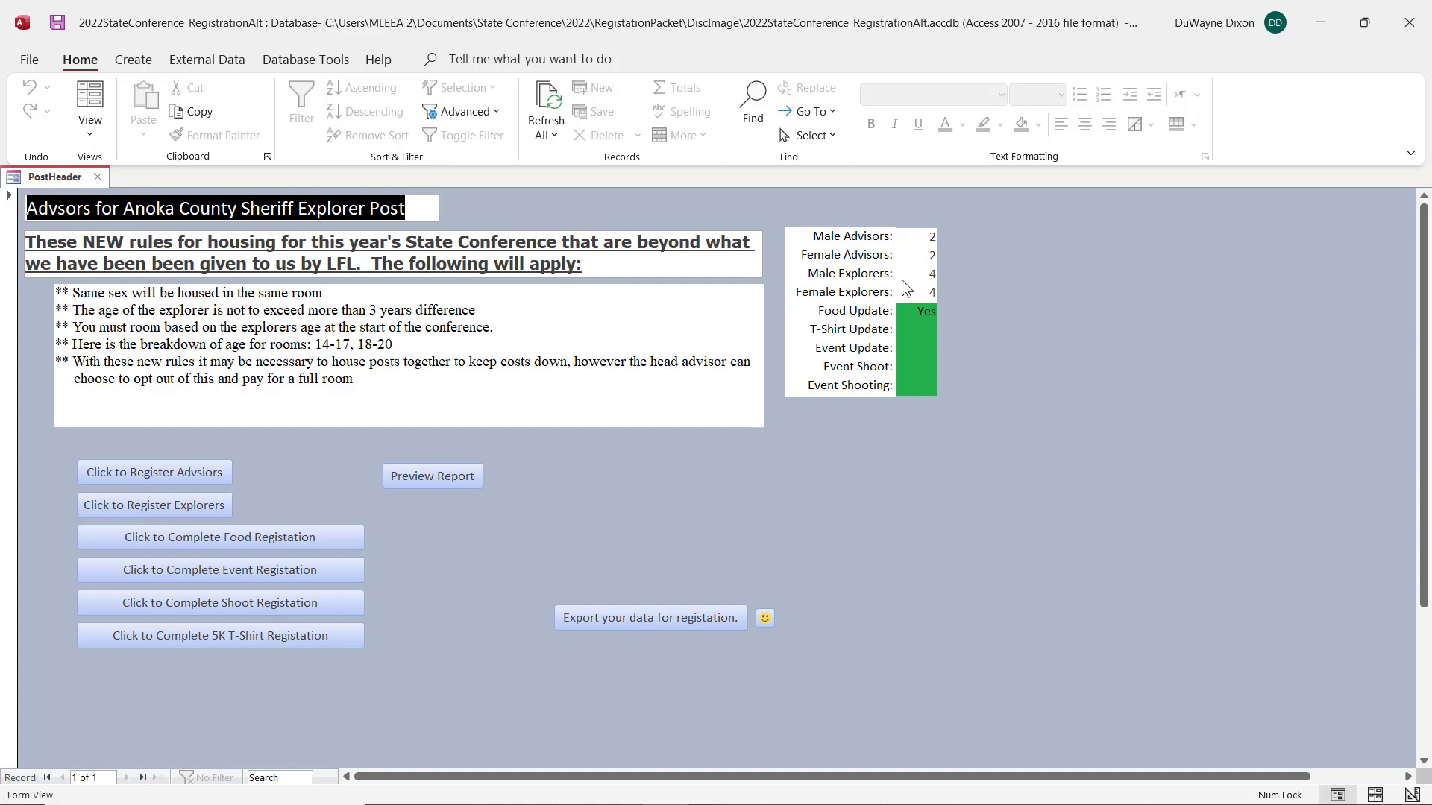
Step: Open the 5K T-shirt registration and set the 5K T-shirt size of the first two explorers to Large
click(254, 636)
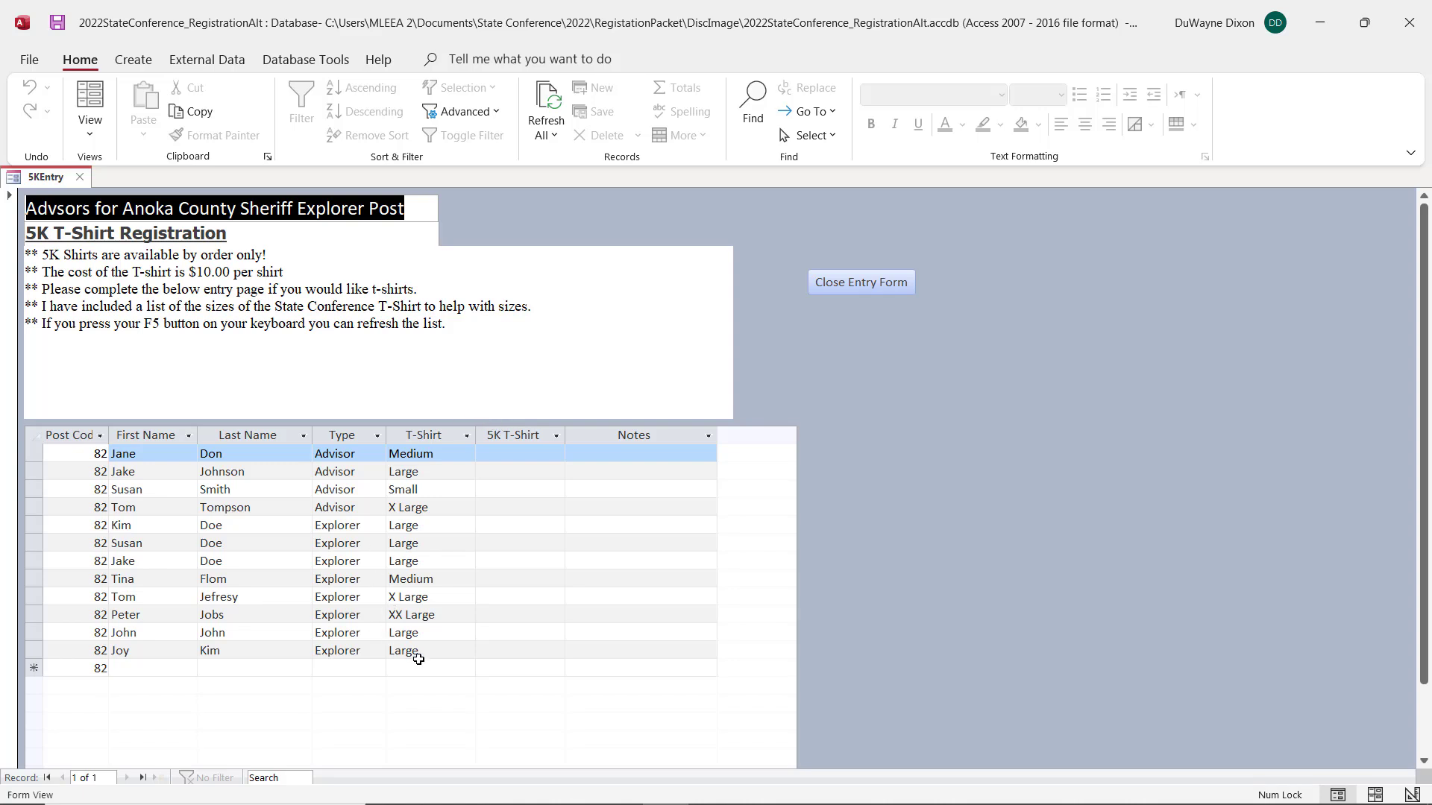
click(522, 528)
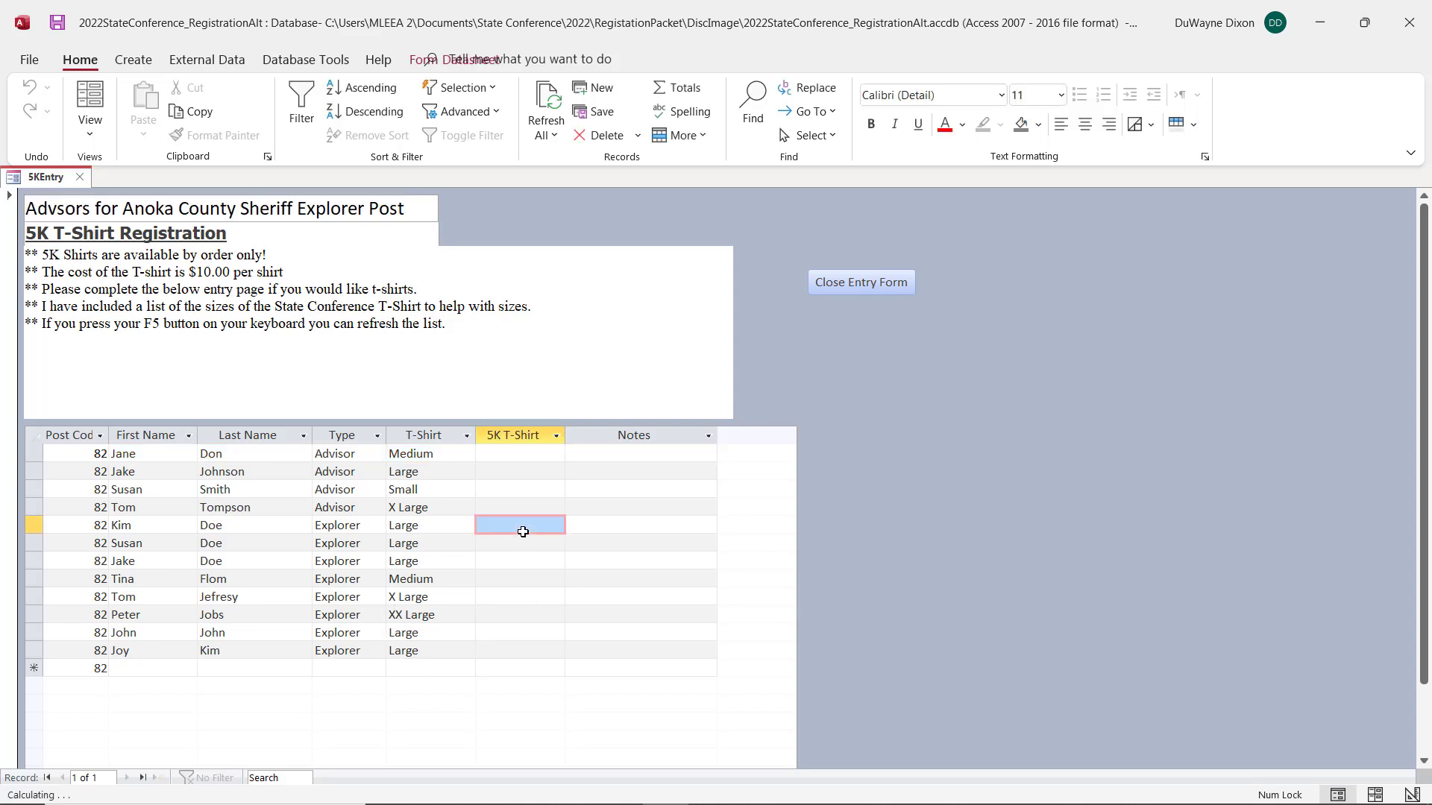
key(Tab)
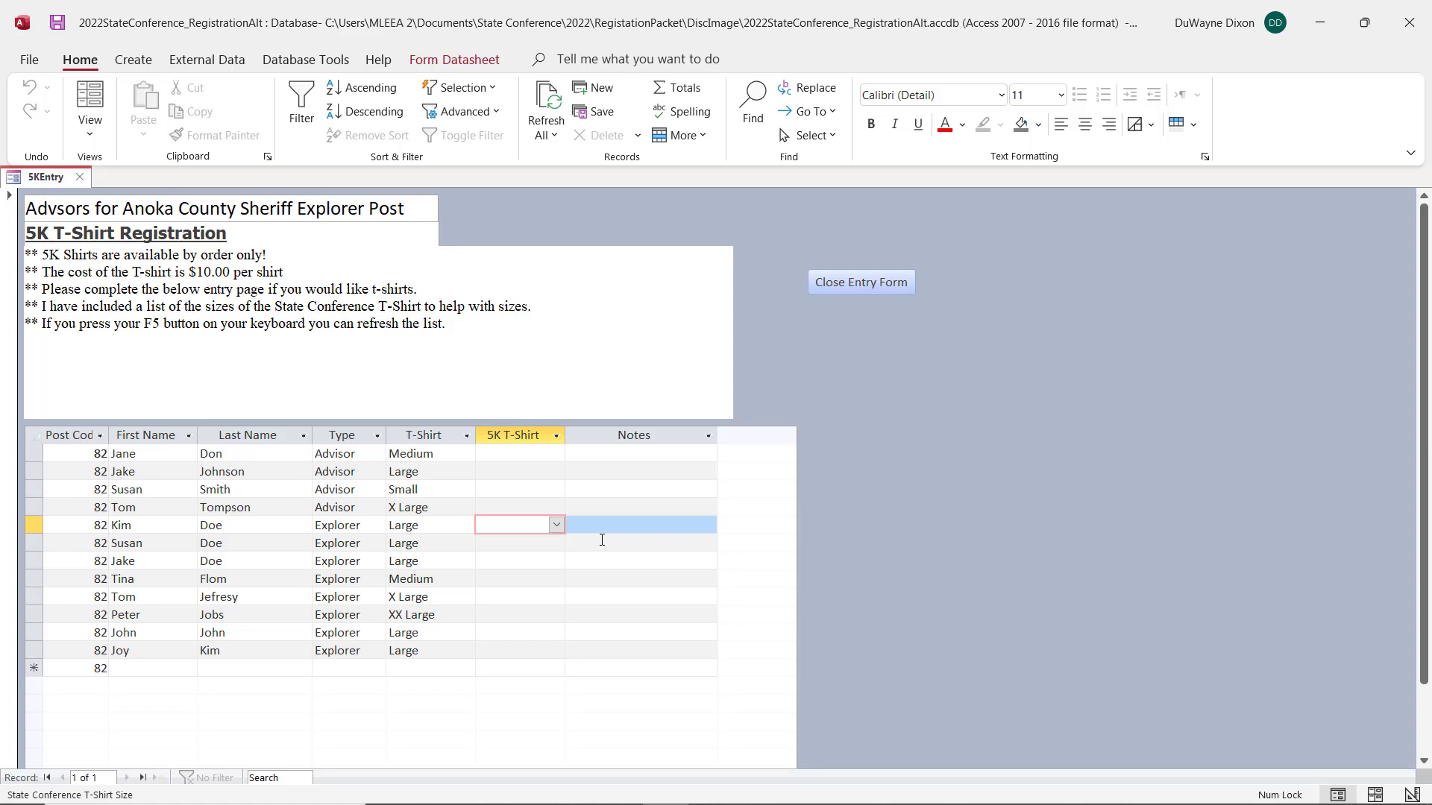
text(l)
key(Down)
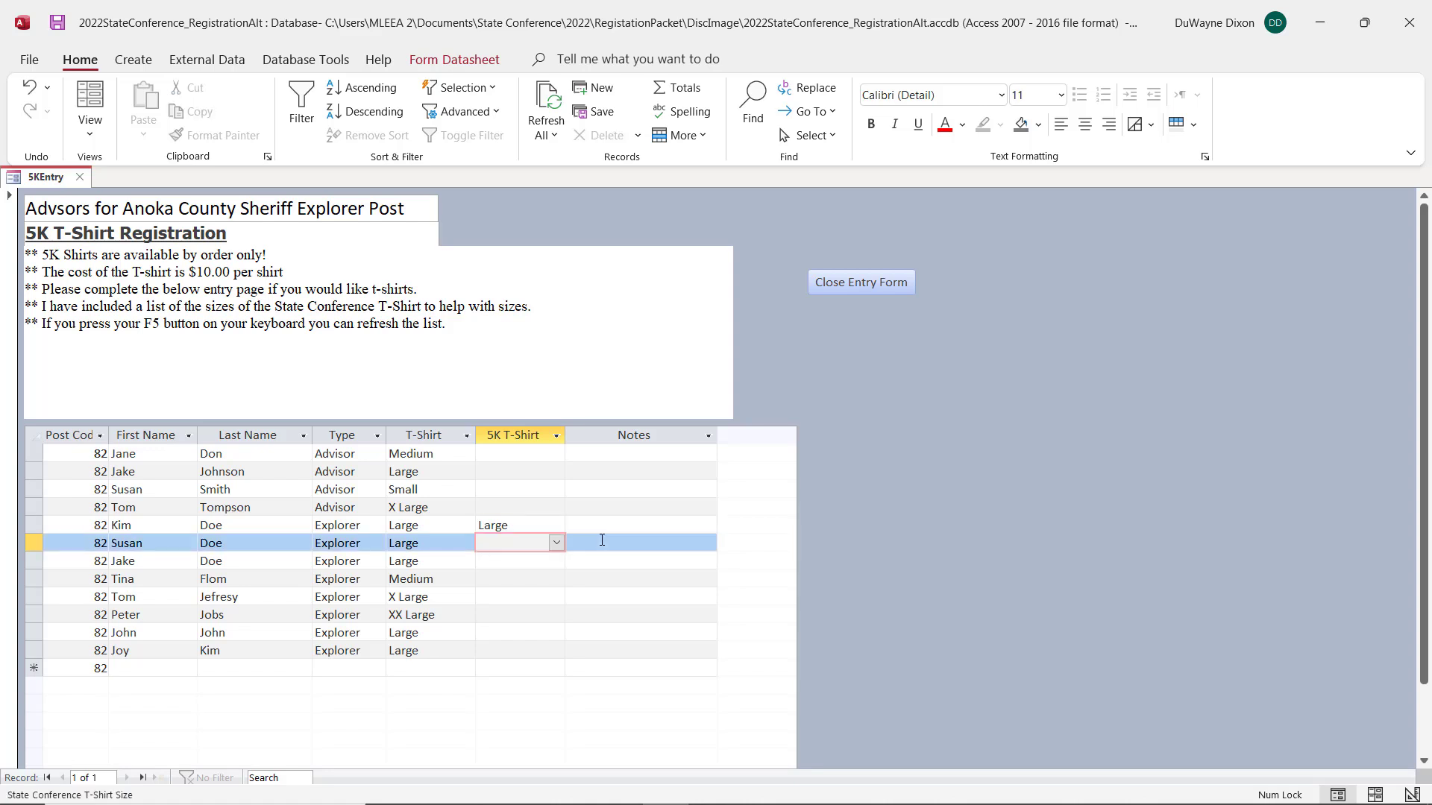
text(l)
key(Down)
key(Down)
key(Down)
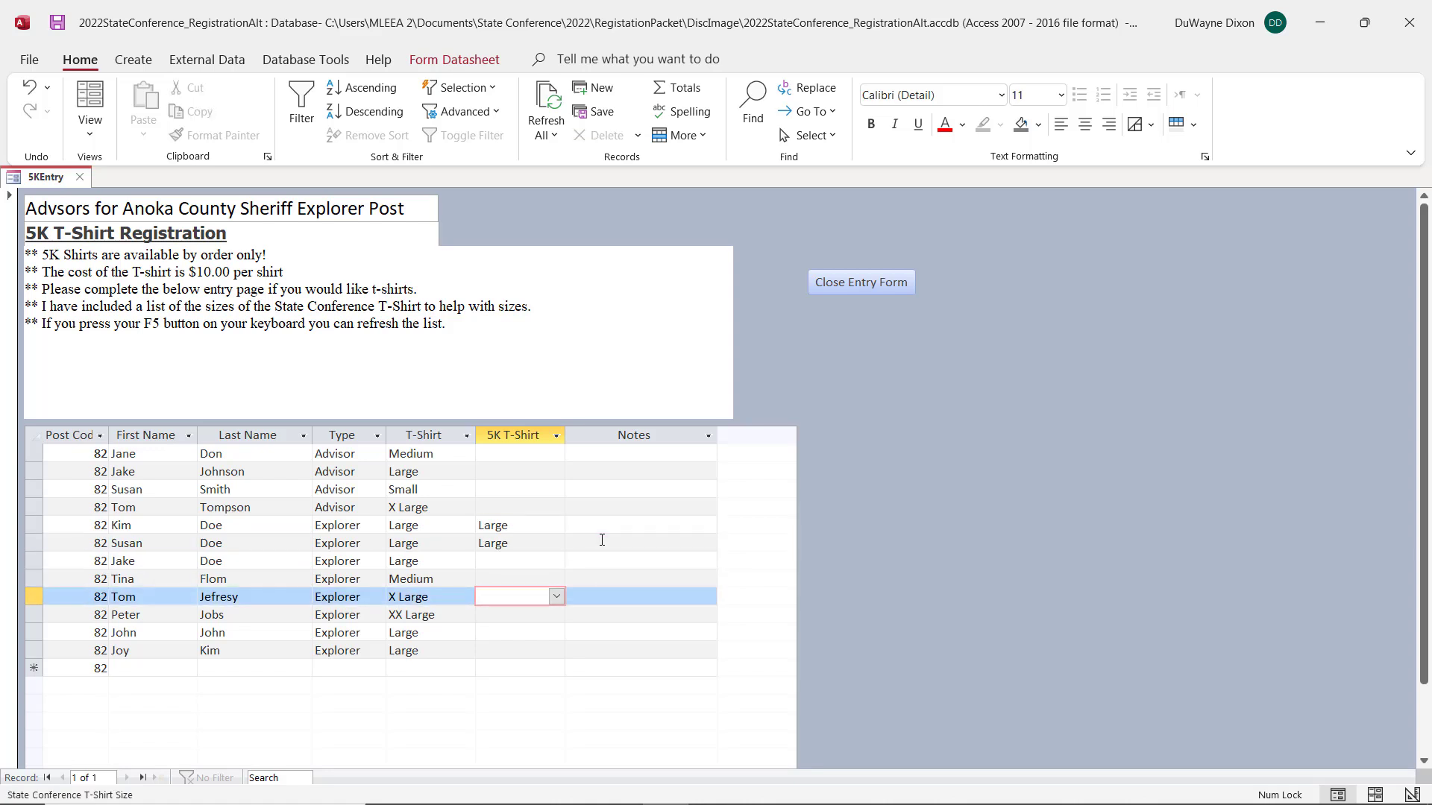
Step: Set the 5K T-shirt size of the fifth explorer in the list to X Large and close the T-shirt entry form
text(xl)
key(BackSpace)
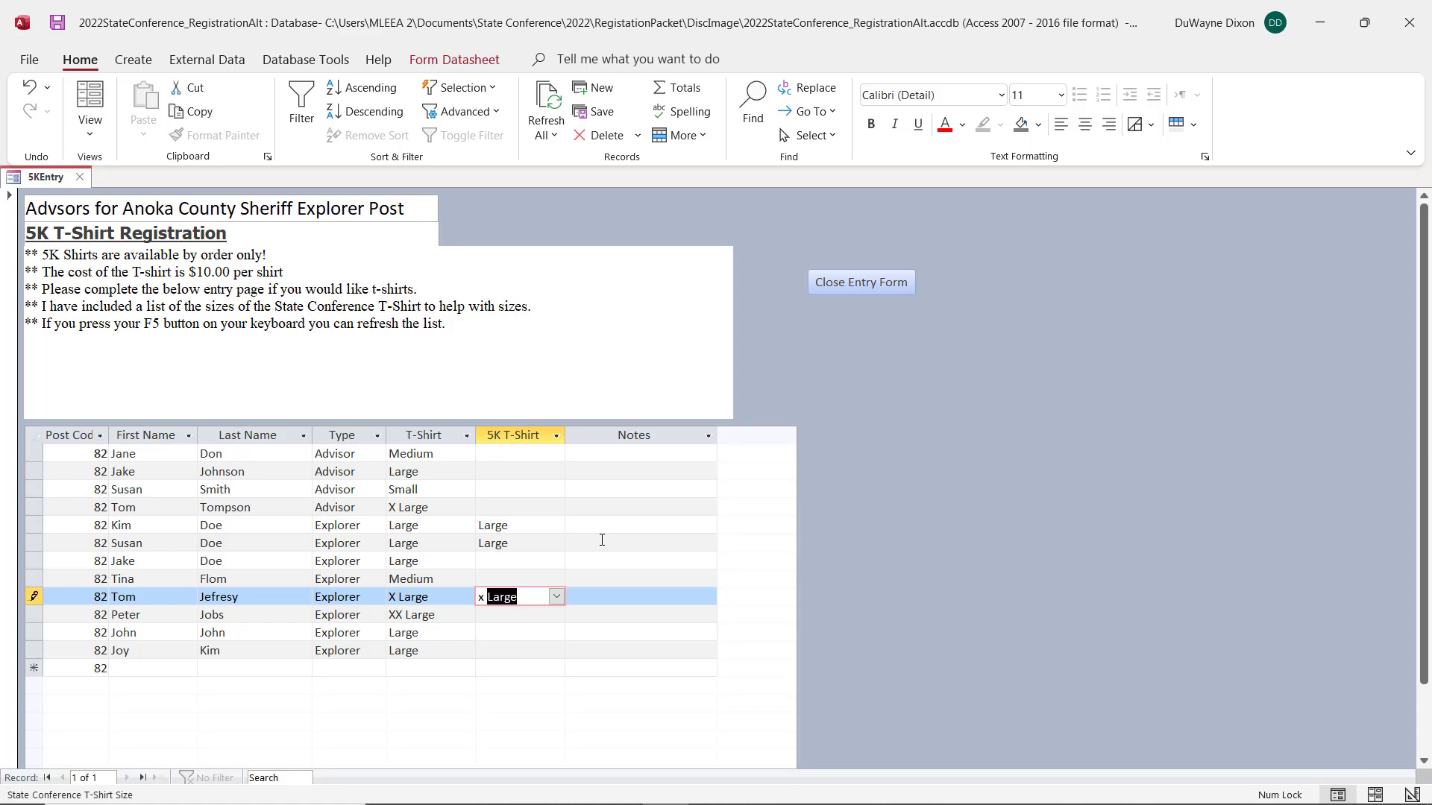
key(Tab)
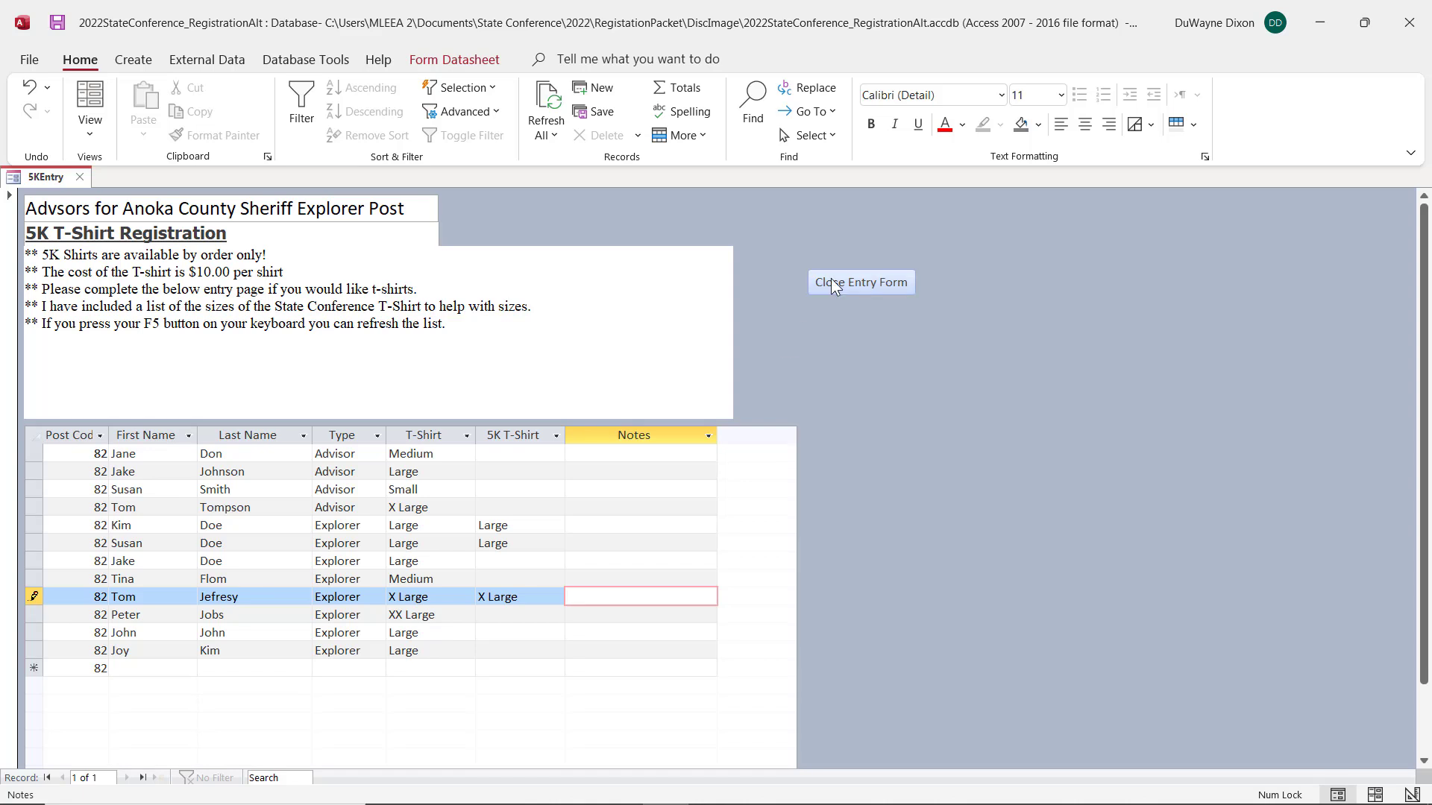
click(831, 282)
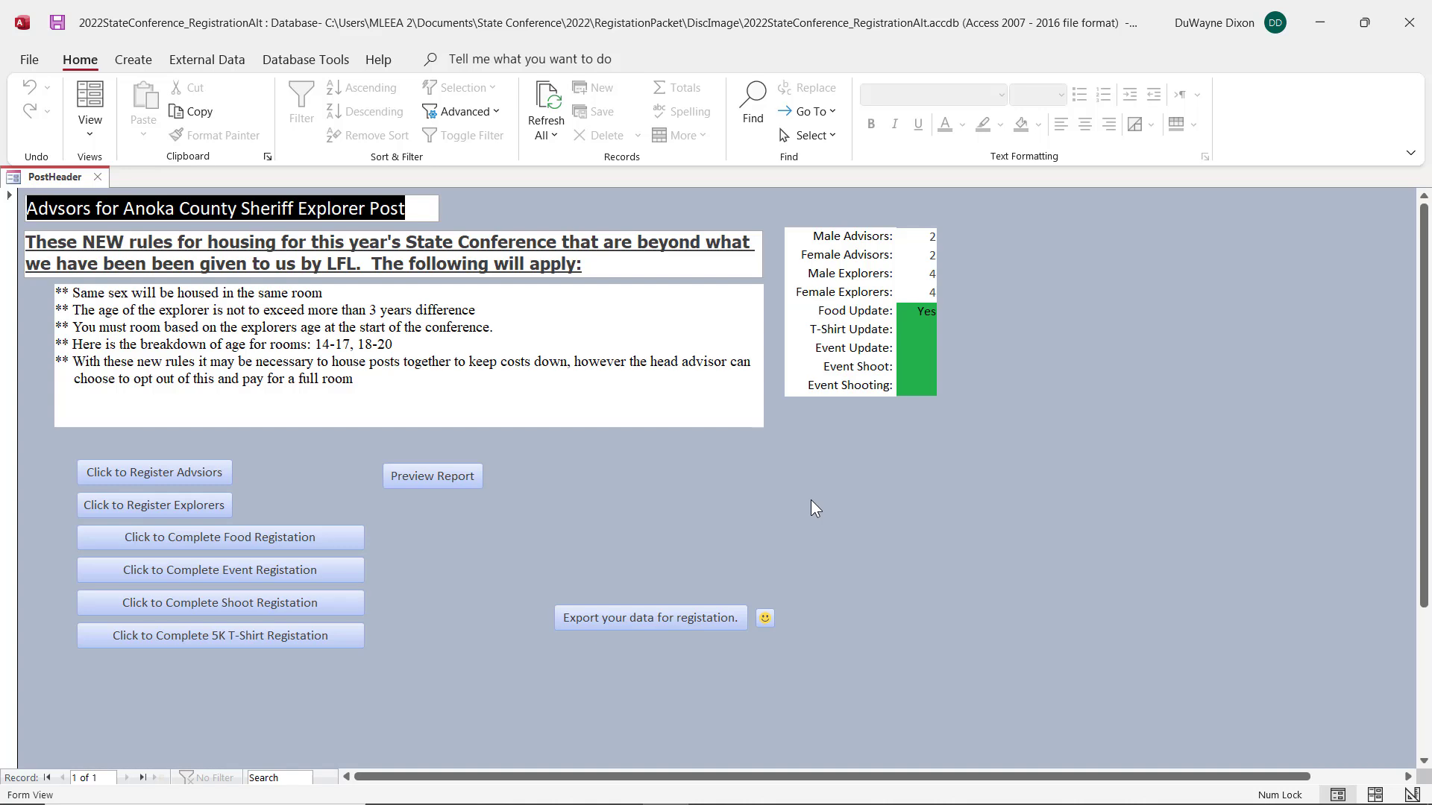
Step: Preview the registration report, examine its advisors, explorers and event teams sections, and close the preview
click(440, 483)
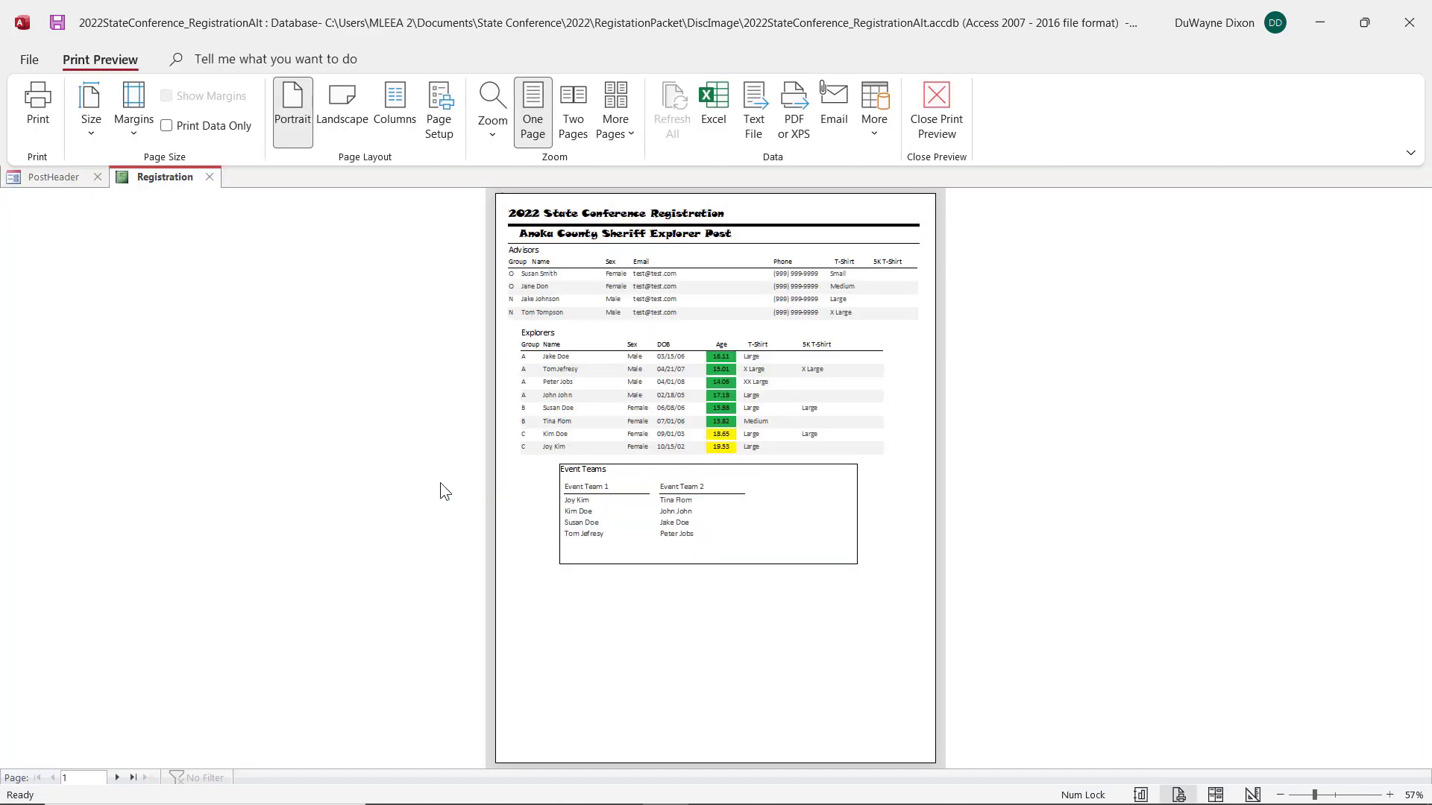
click(597, 458)
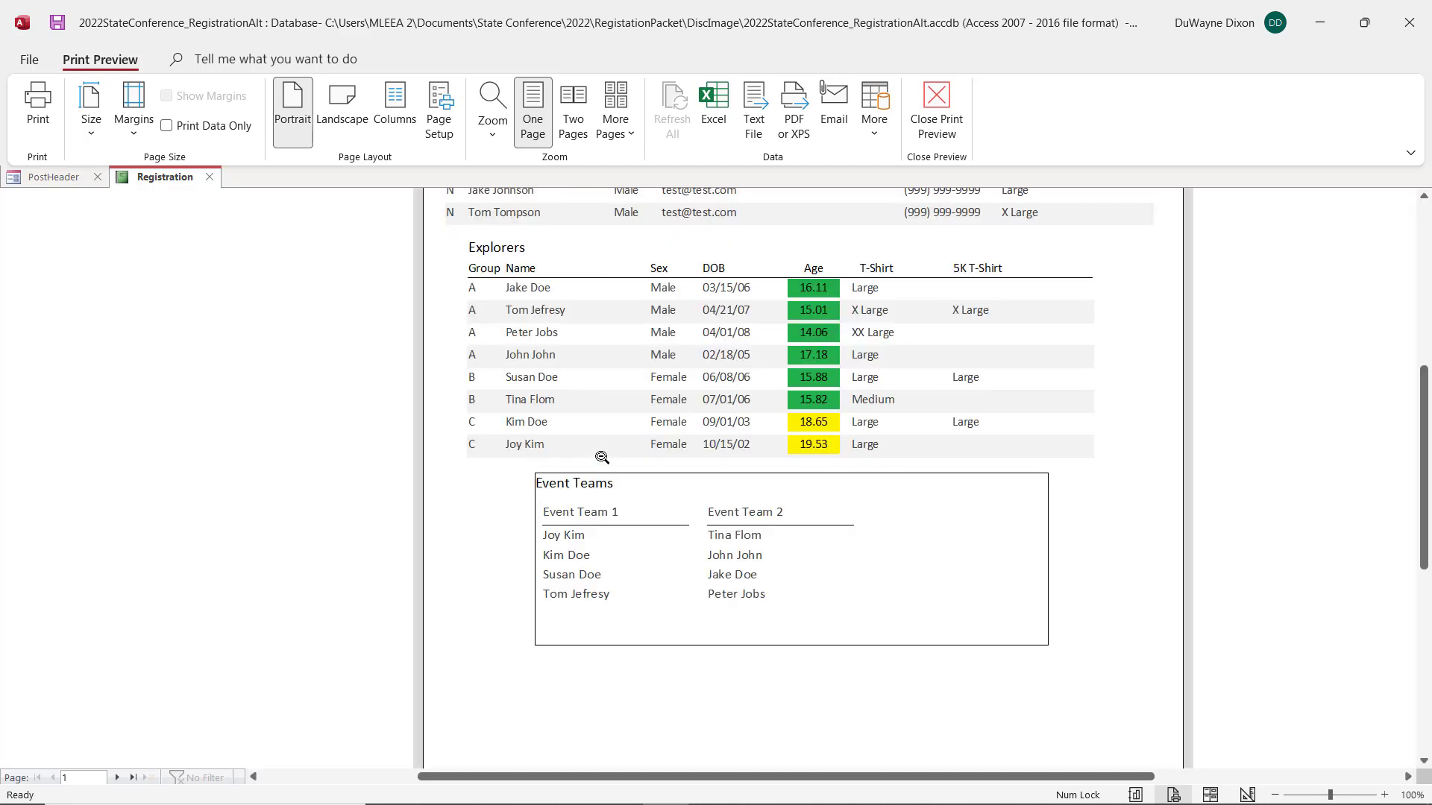
scroll(666, 397, up, 1)
scroll(666, 397, up, 3)
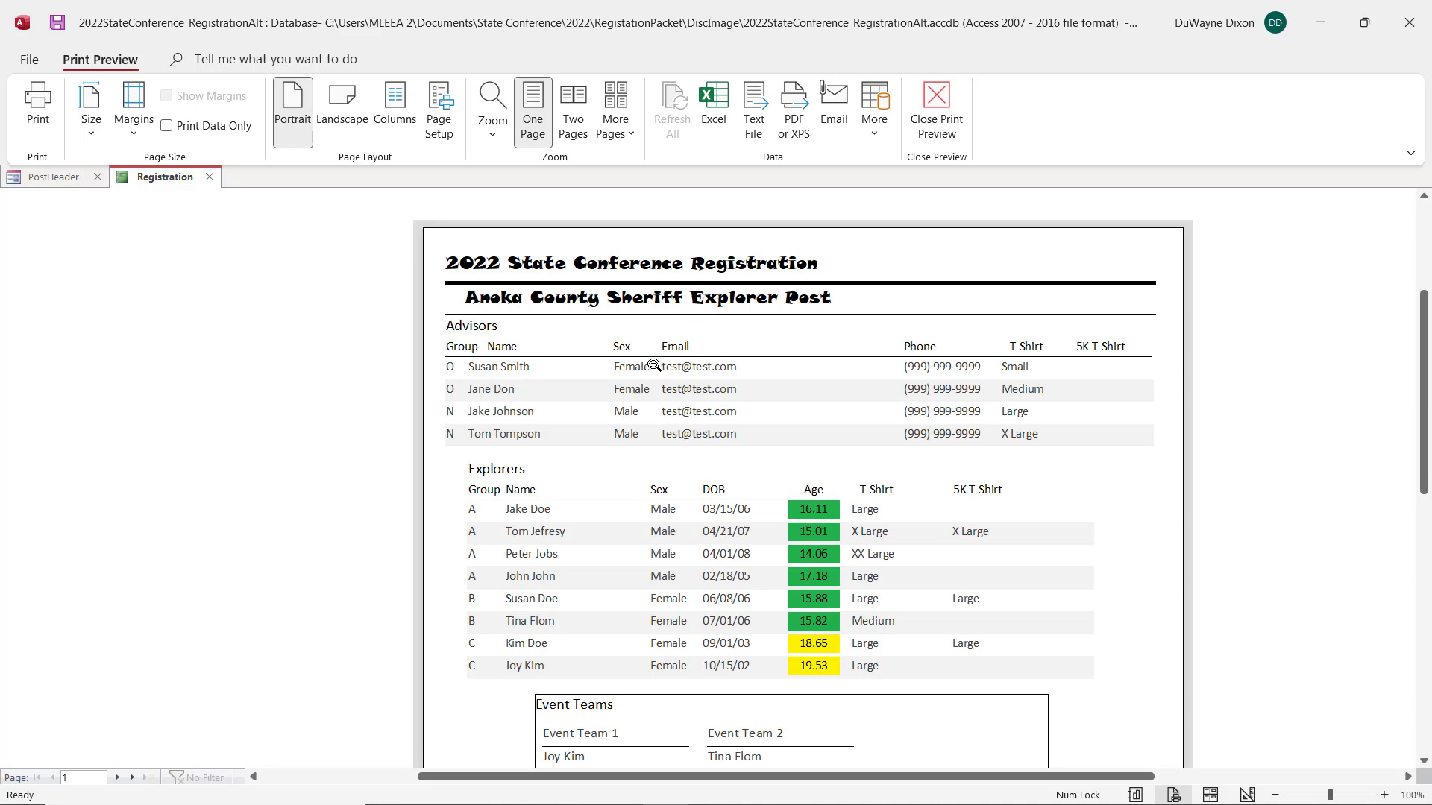
scroll(654, 366, down, 4)
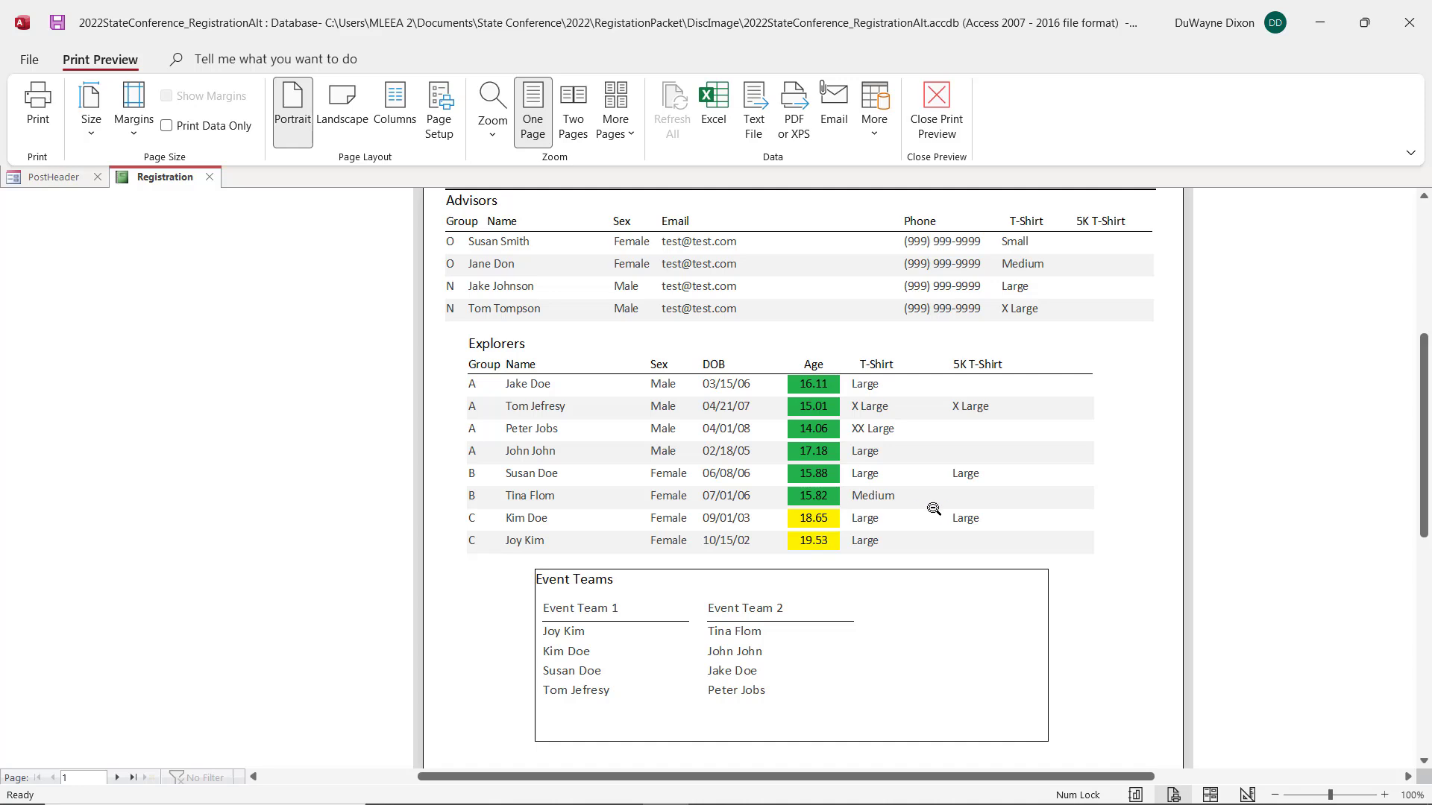
scroll(930, 640, down, 3)
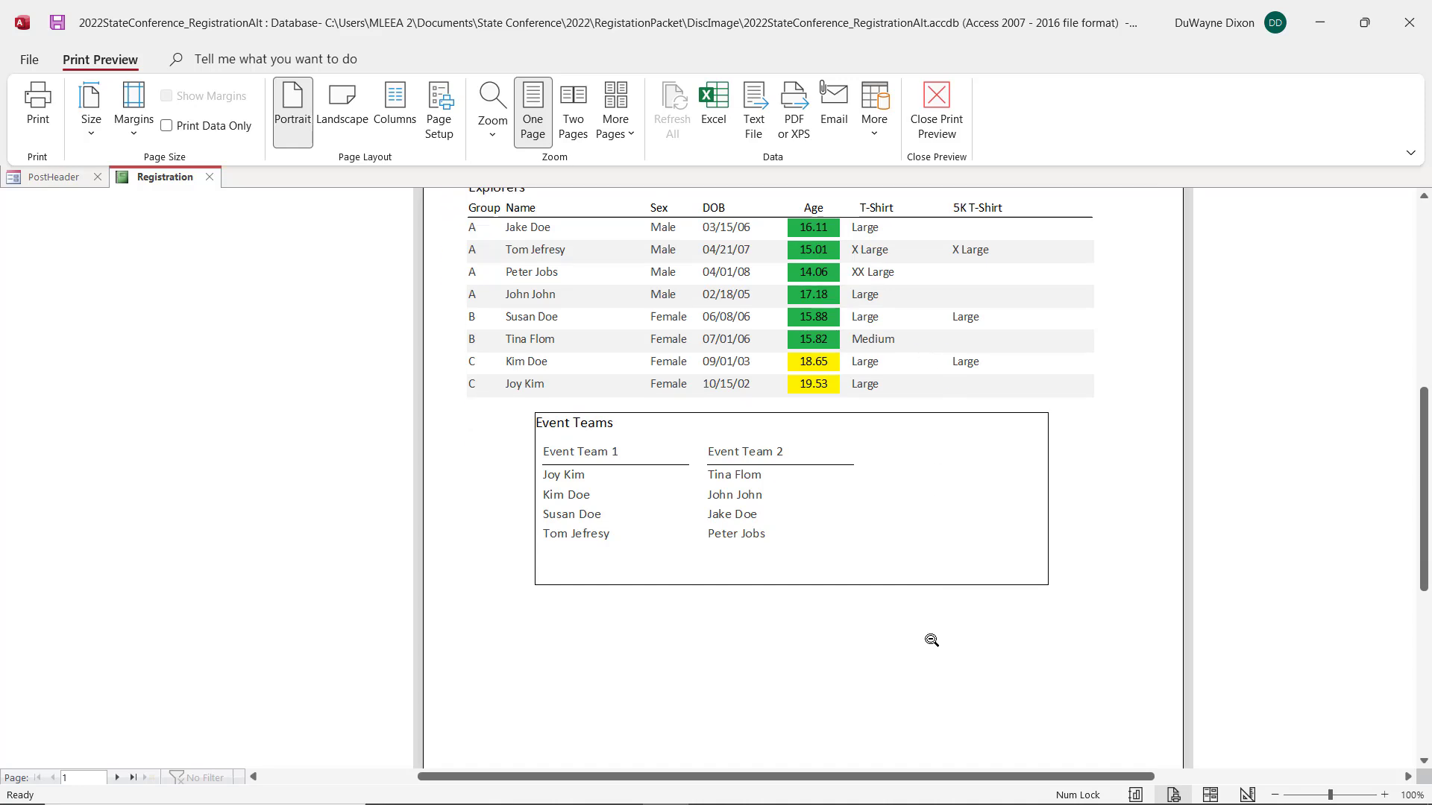
scroll(930, 640, down, 5)
scroll(931, 639, up, 5)
scroll(932, 640, down, 9)
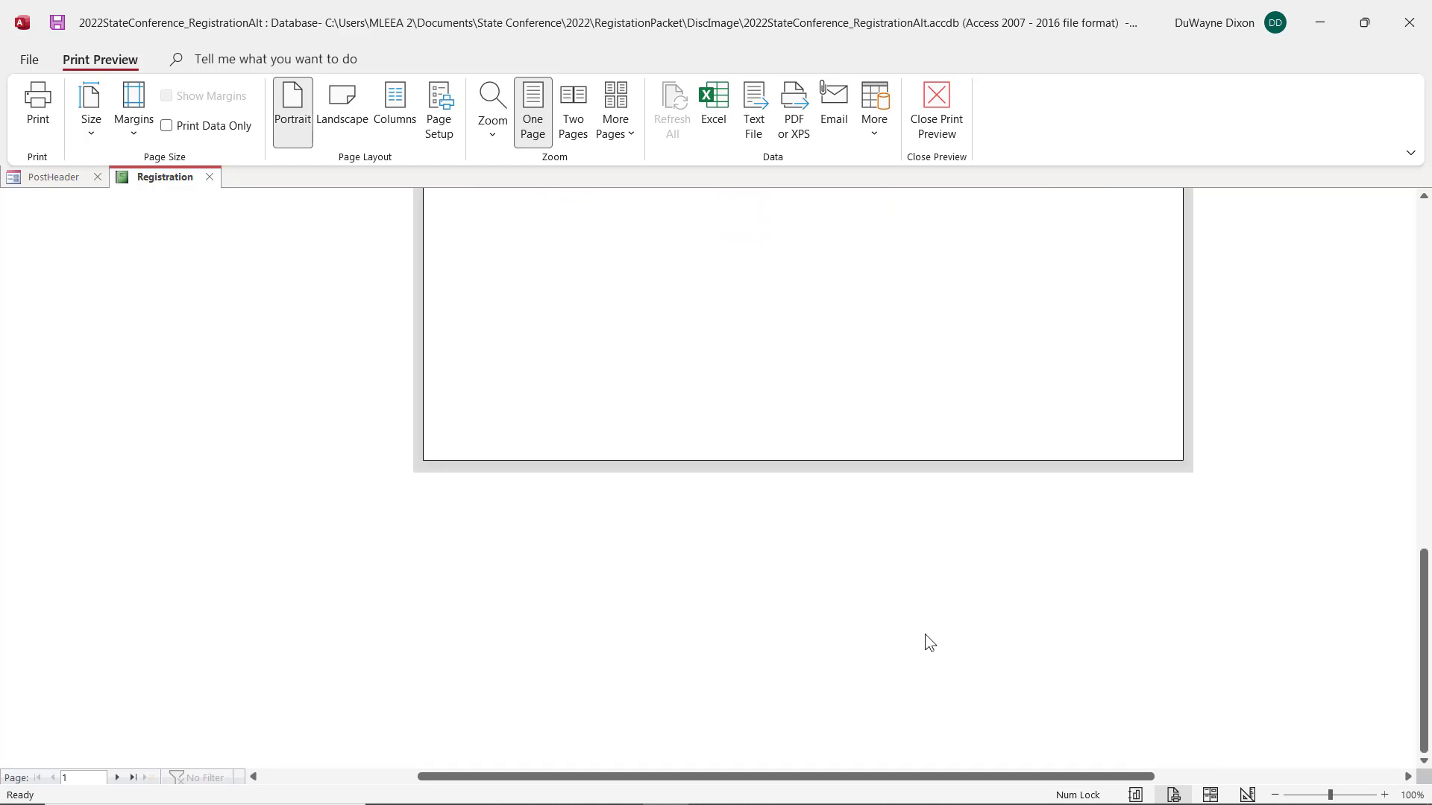
scroll(929, 639, up, 9)
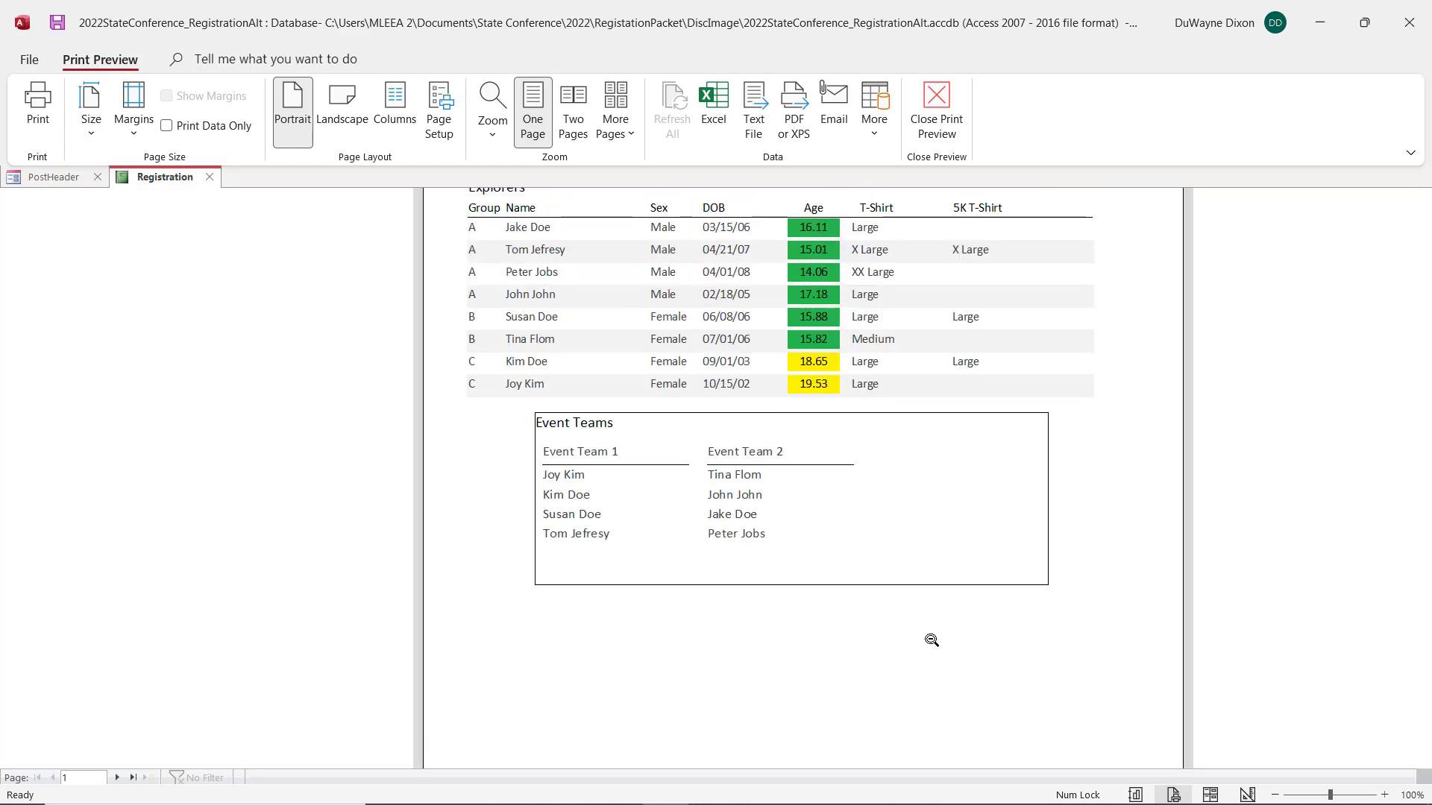
click(931, 640)
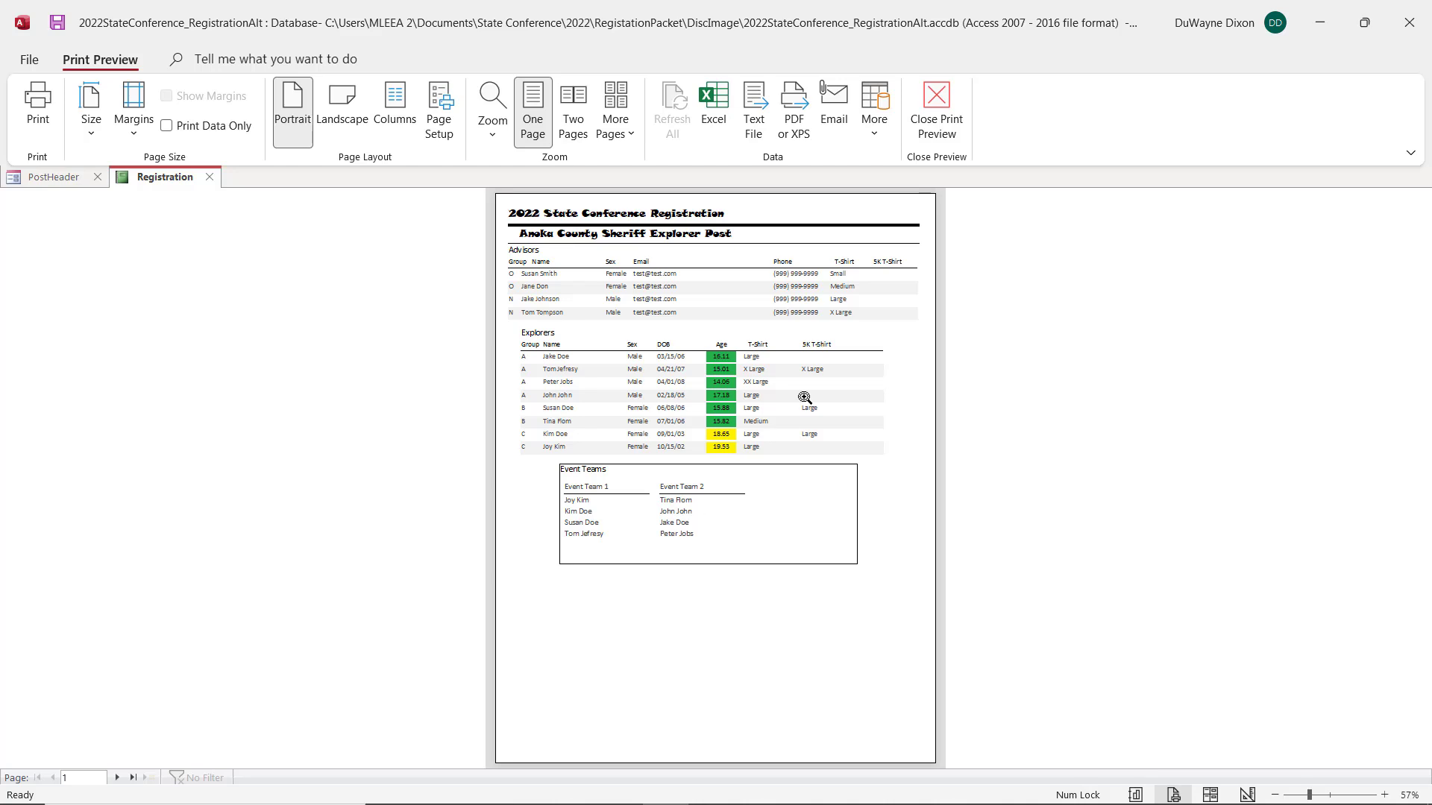
click(941, 108)
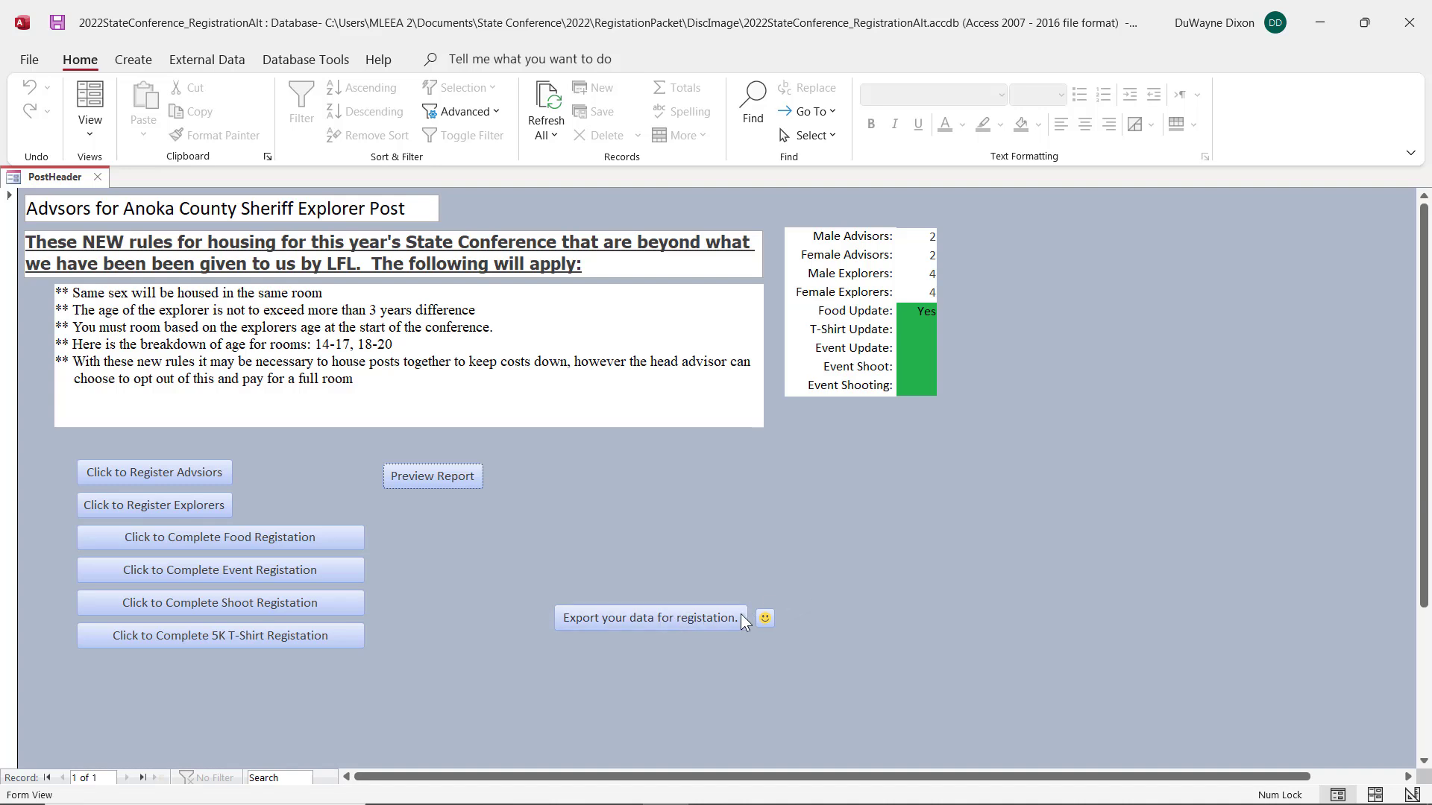
Step: Export the registration data by e-mail, sending the Export #01, Export #02 and Registration Report messages to the treasurer
click(642, 617)
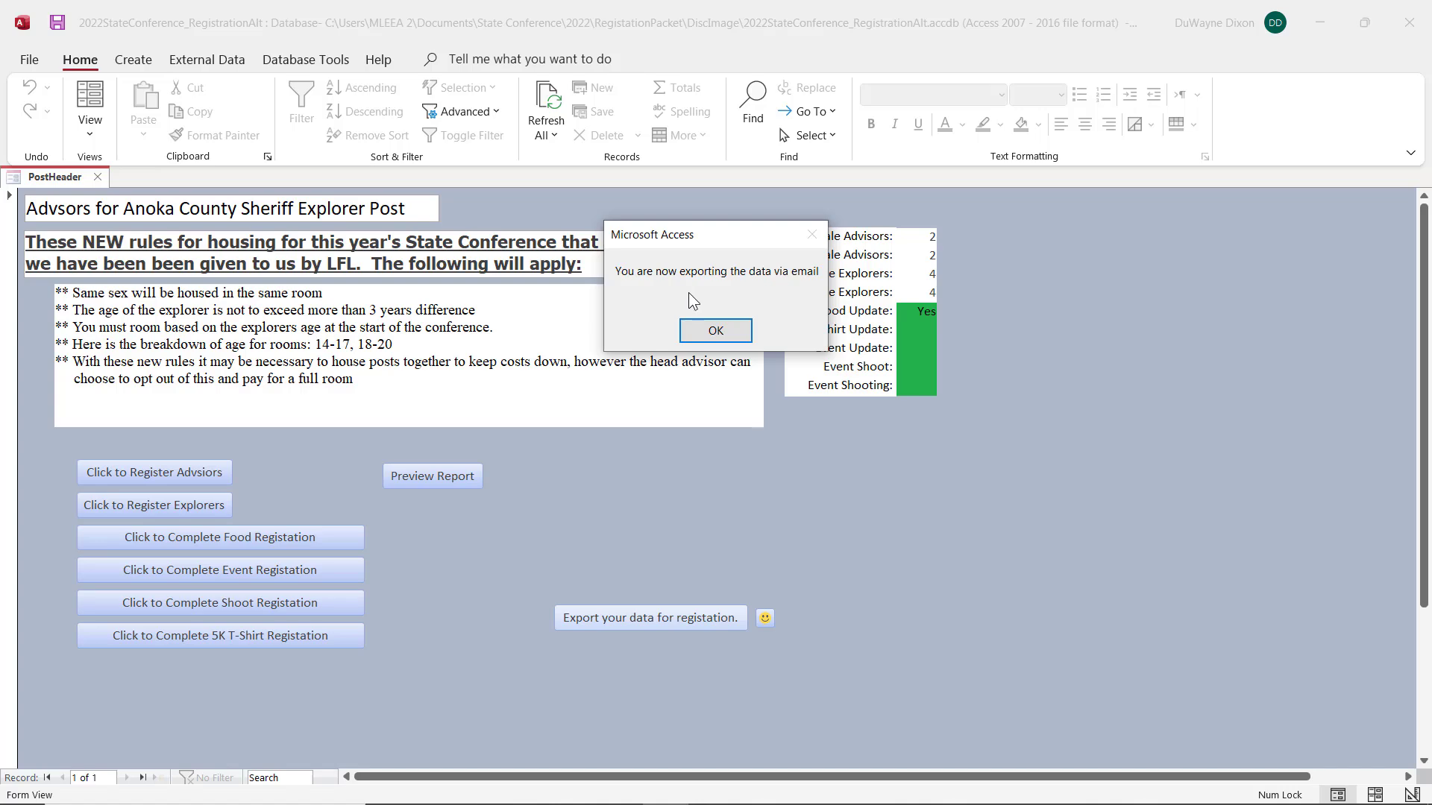
click(716, 331)
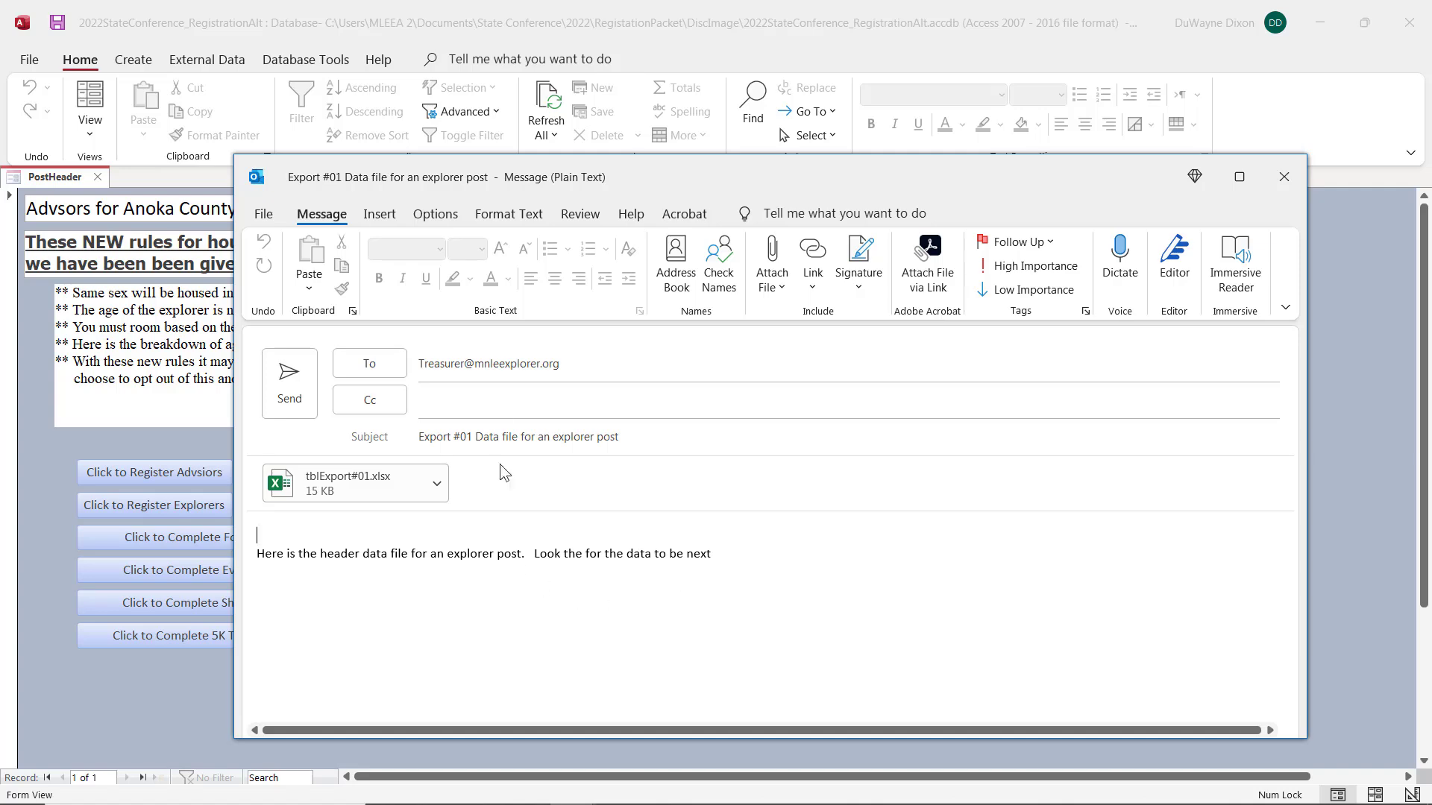
click(295, 396)
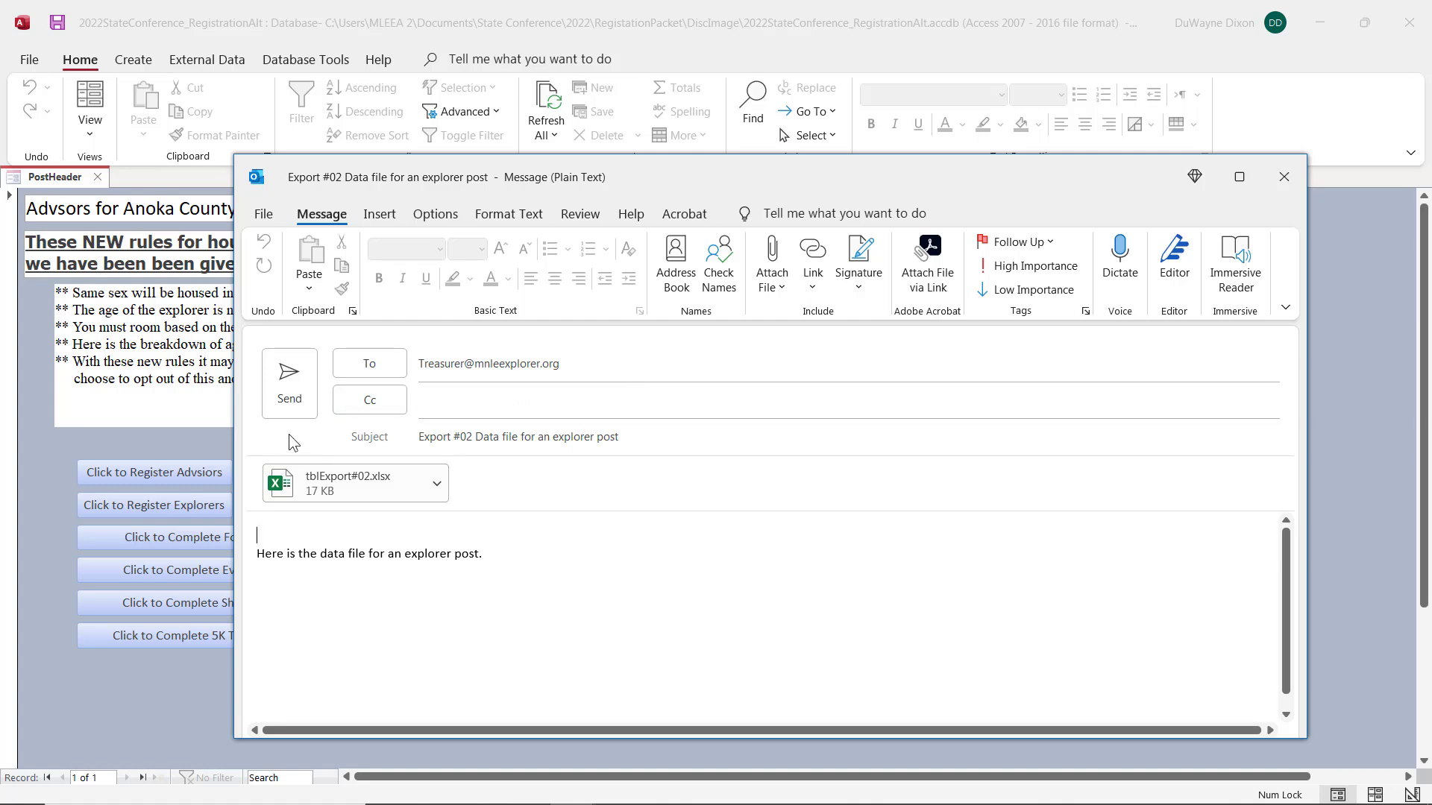
click(283, 378)
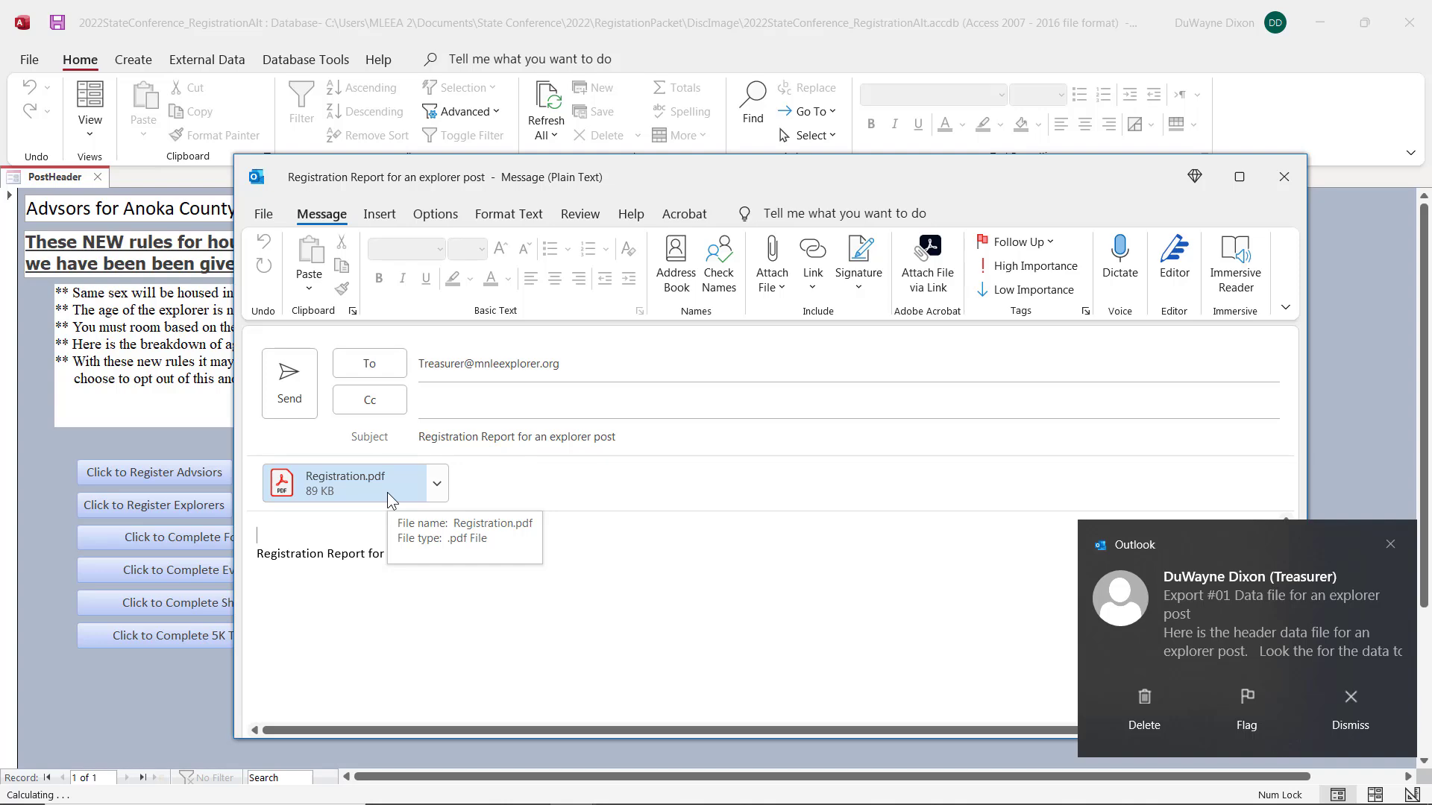
click(277, 383)
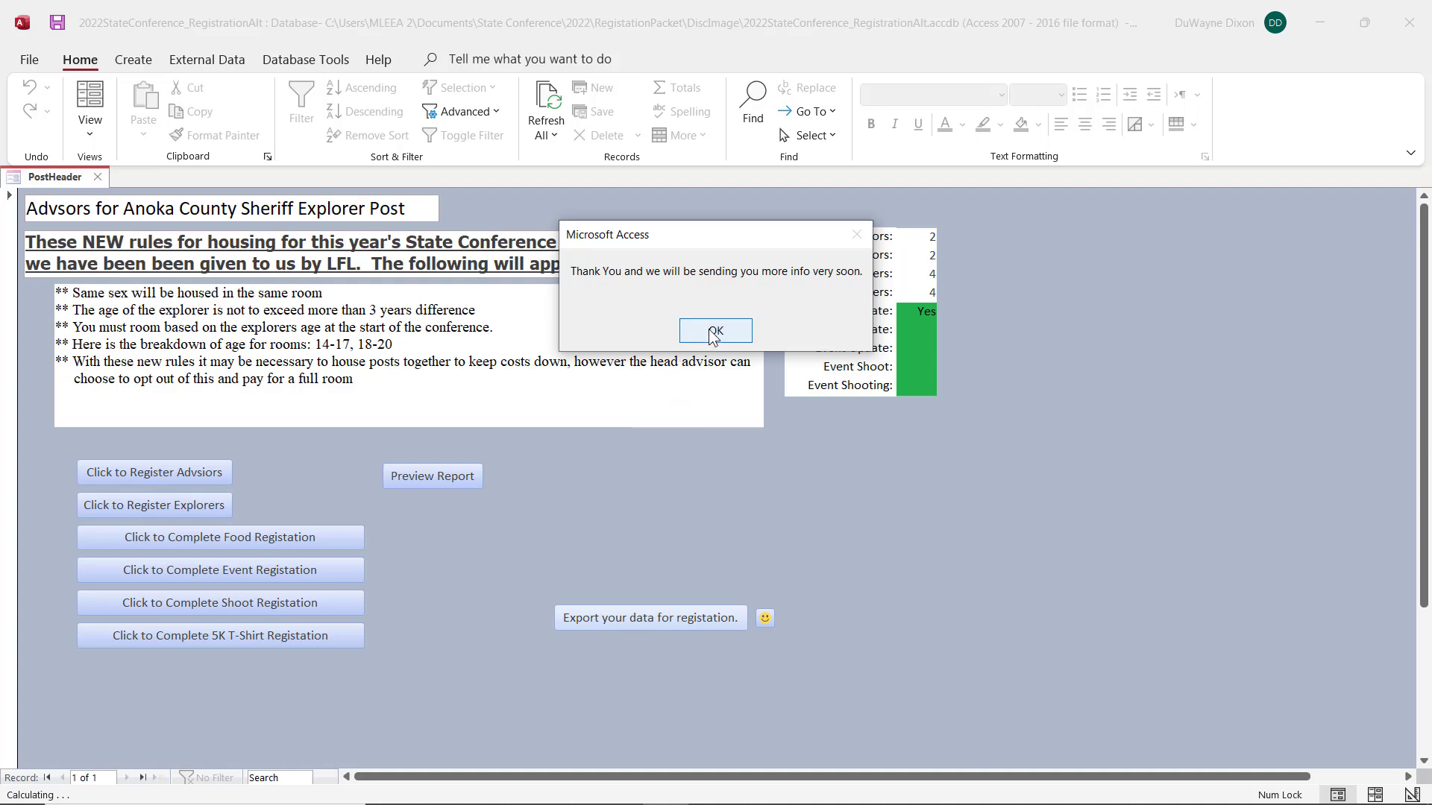
click(712, 333)
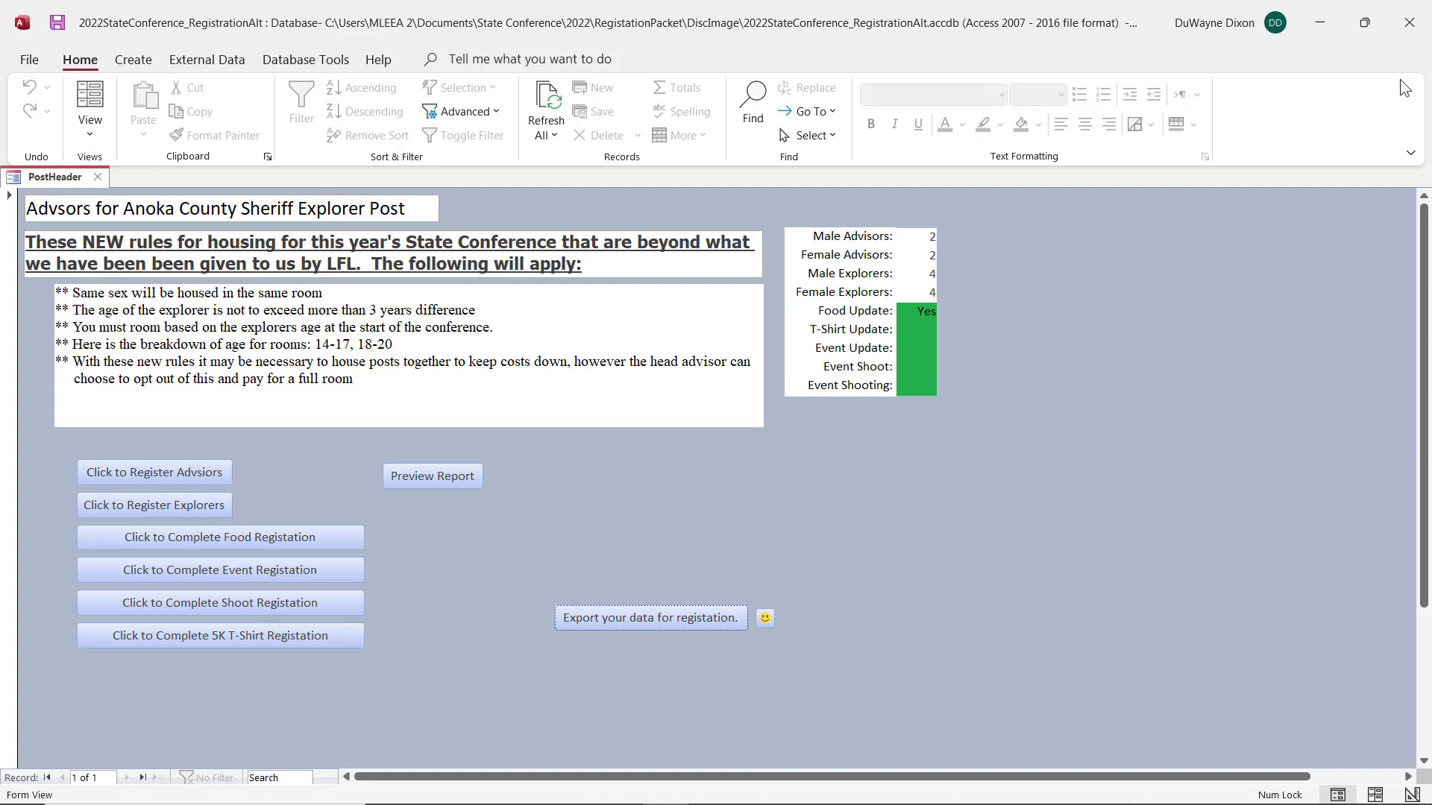
click(1320, 23)
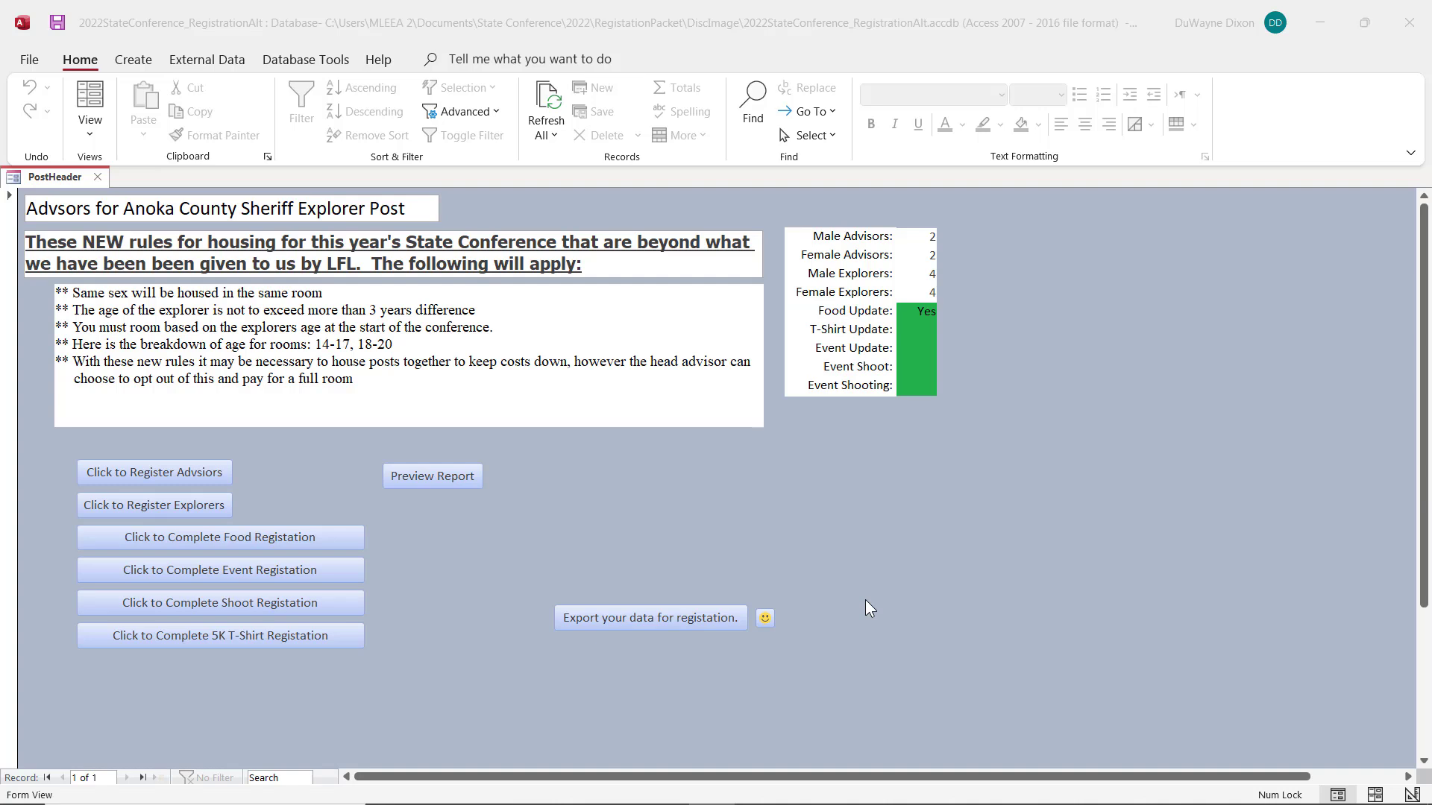
Step: Start the manual data export and save tblExport#01.xlsx to the Desktop as an Excel Workbook
click(766, 618)
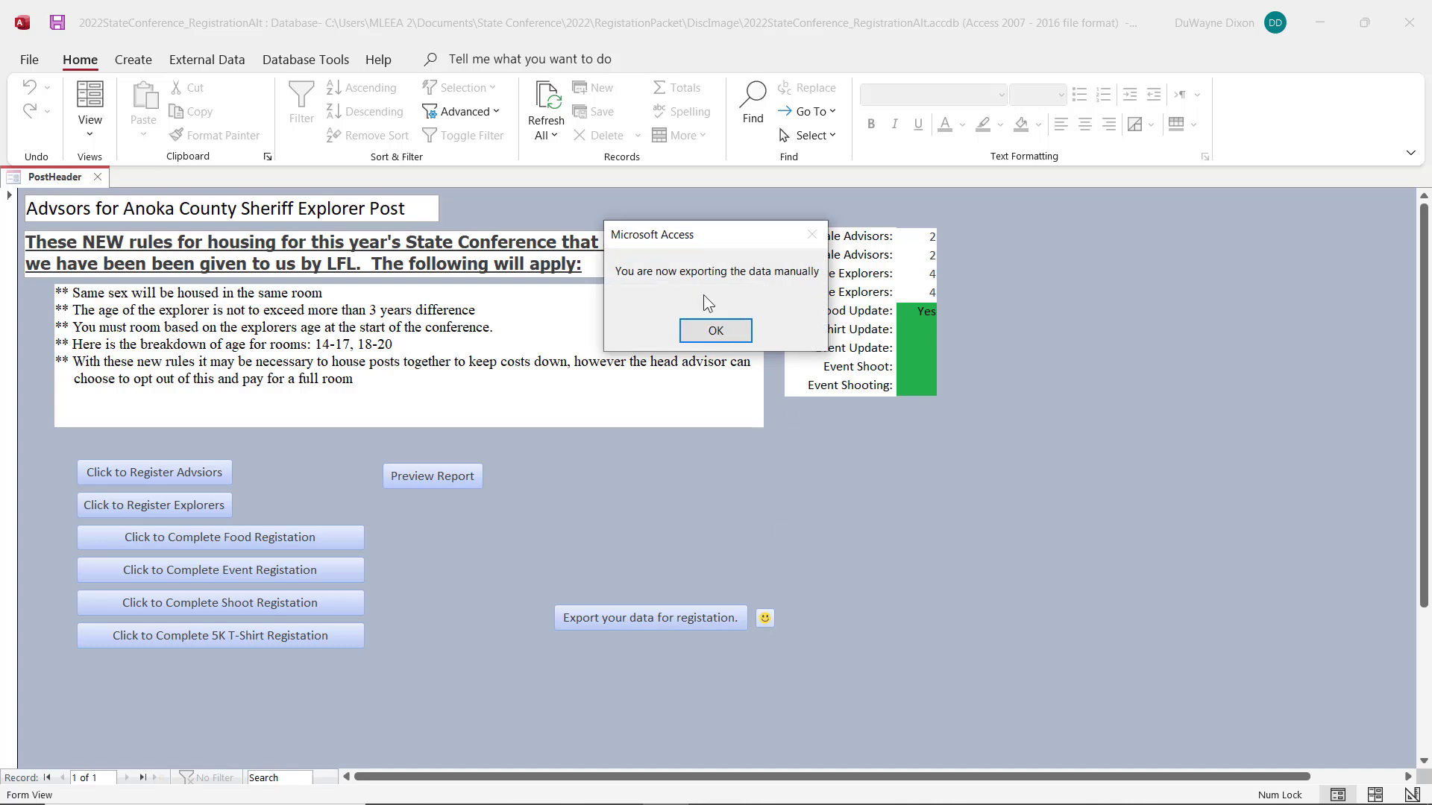
click(723, 331)
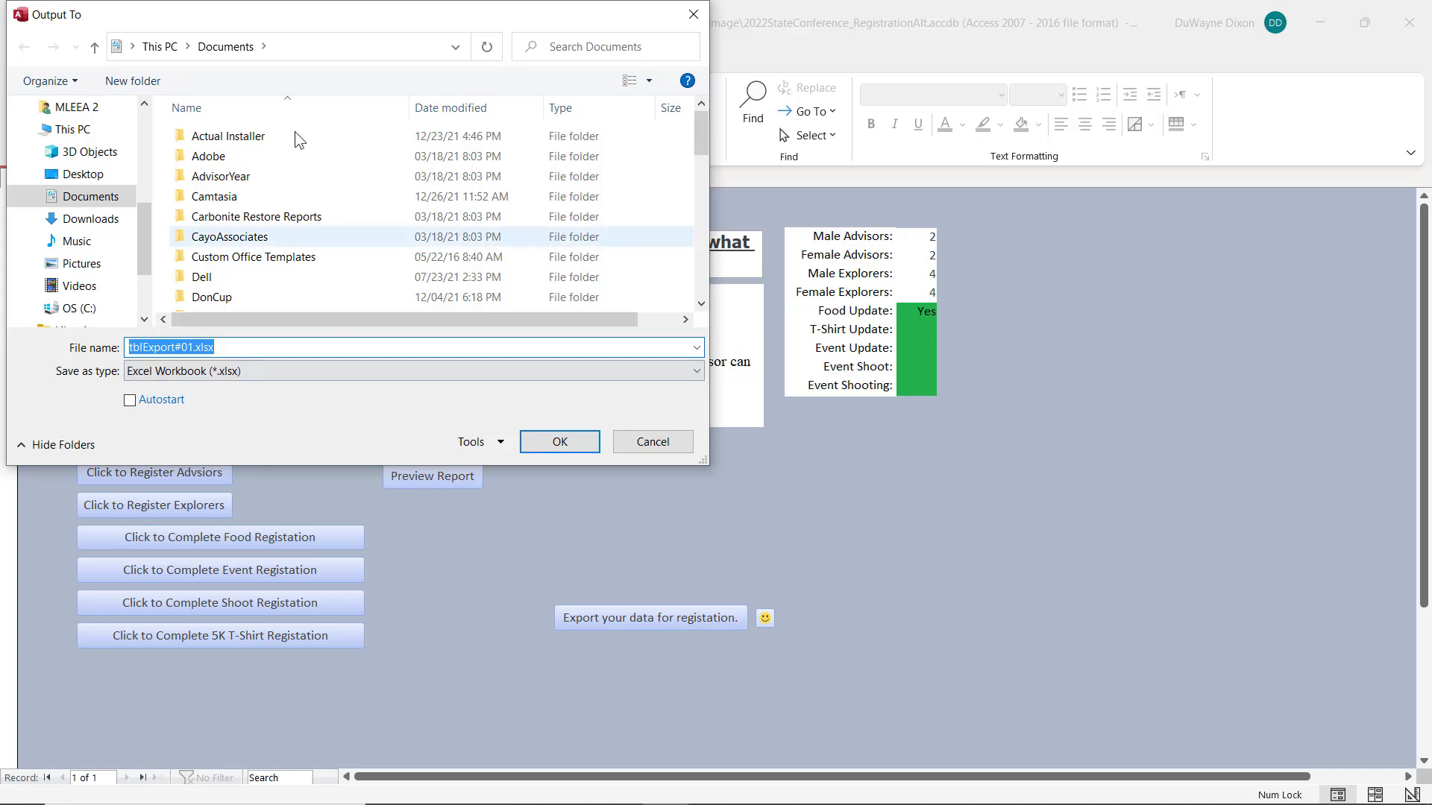
drag(322, 11, 514, 146)
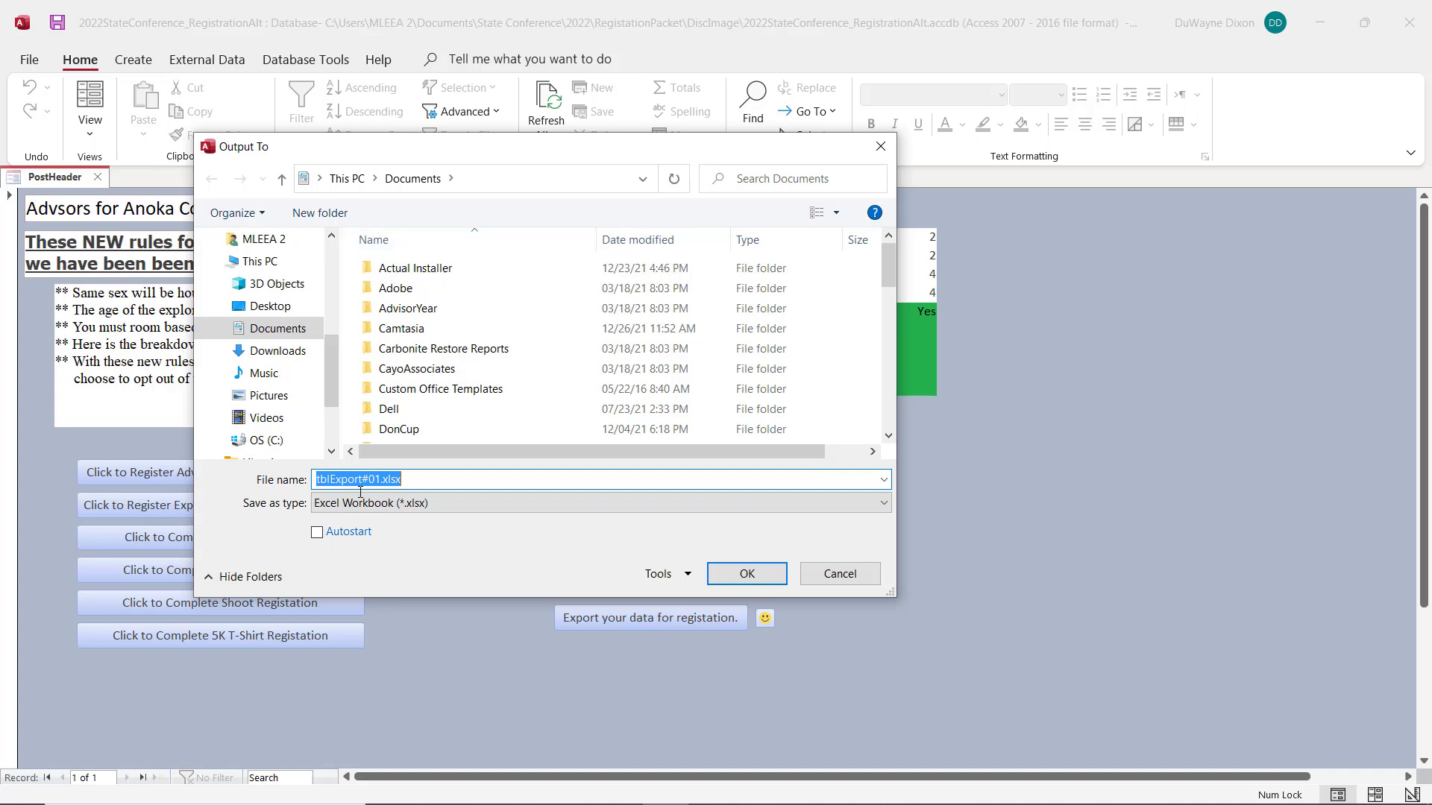
scroll(268, 371, down, 2)
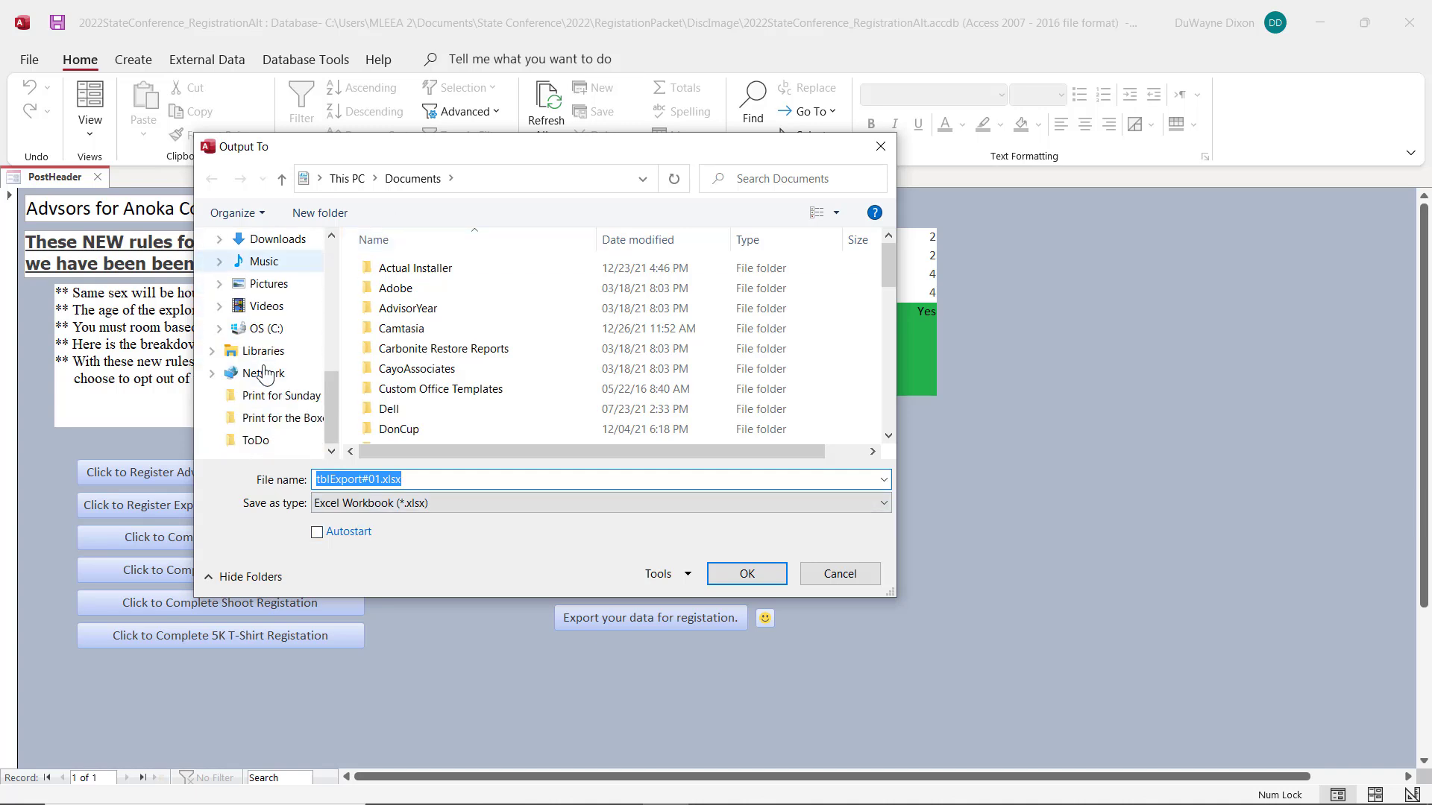
scroll(265, 373, up, 2)
click(286, 289)
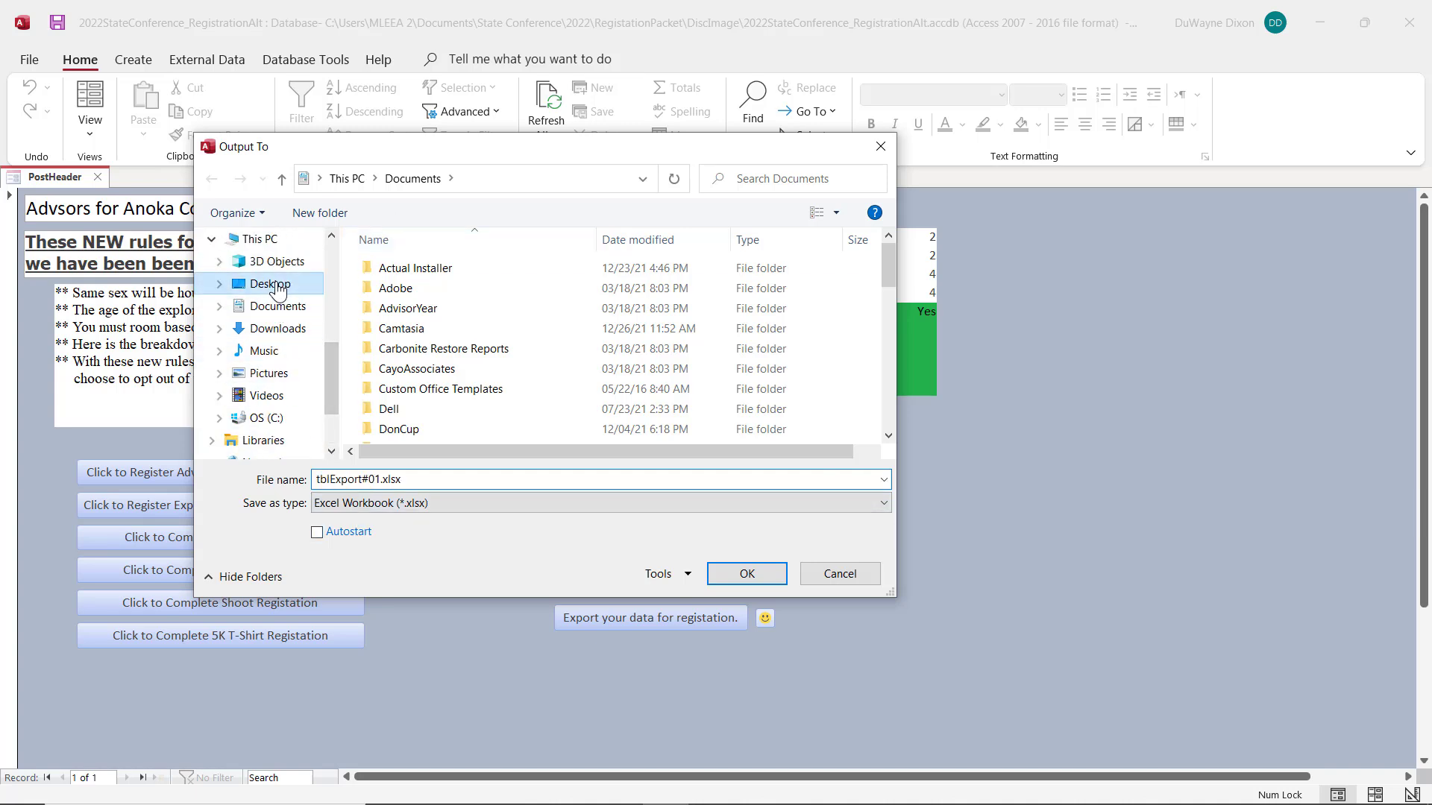
click(745, 573)
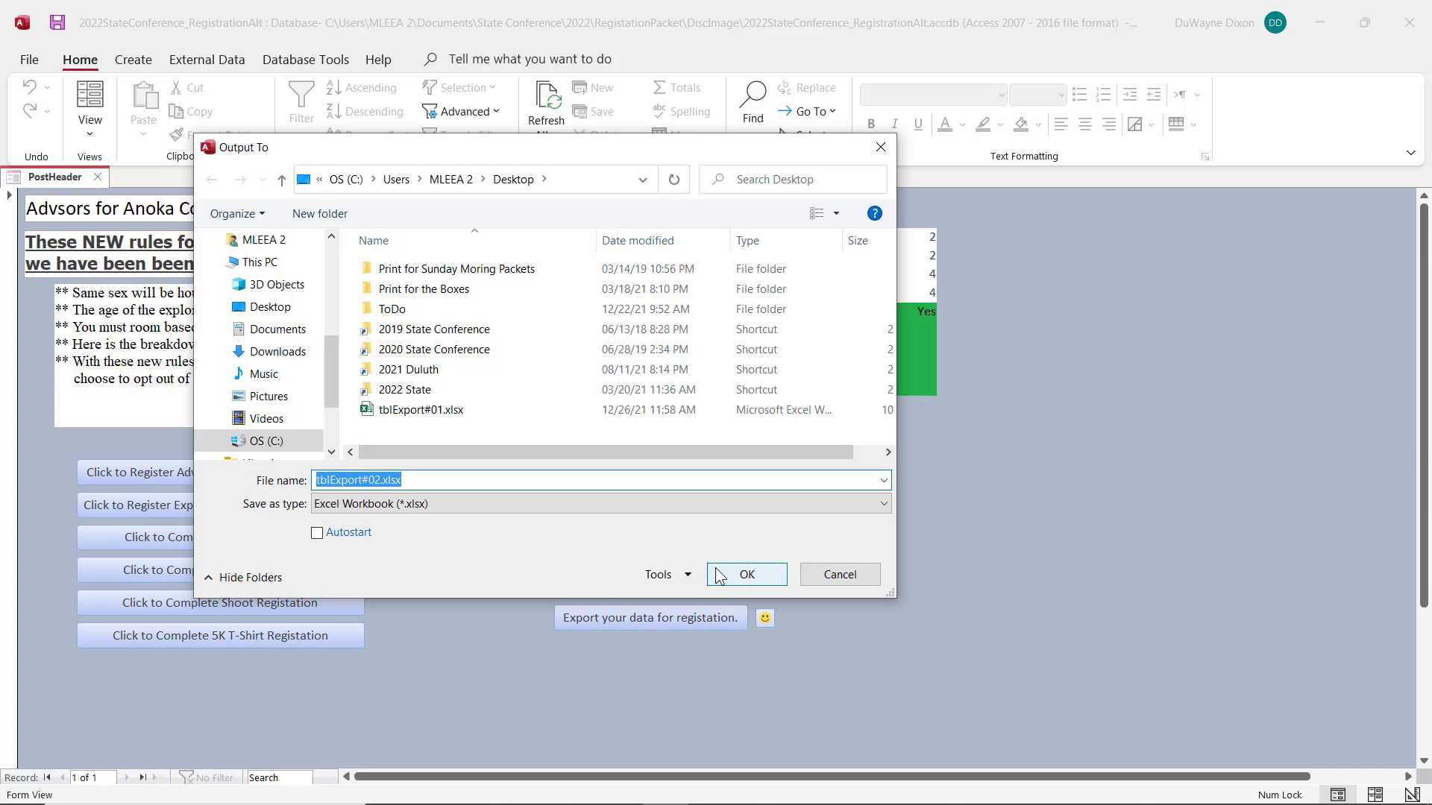
Step: Save tblExport#02.xlsx and Registration.pdf to the Desktop as well, and finish the manual export
click(746, 573)
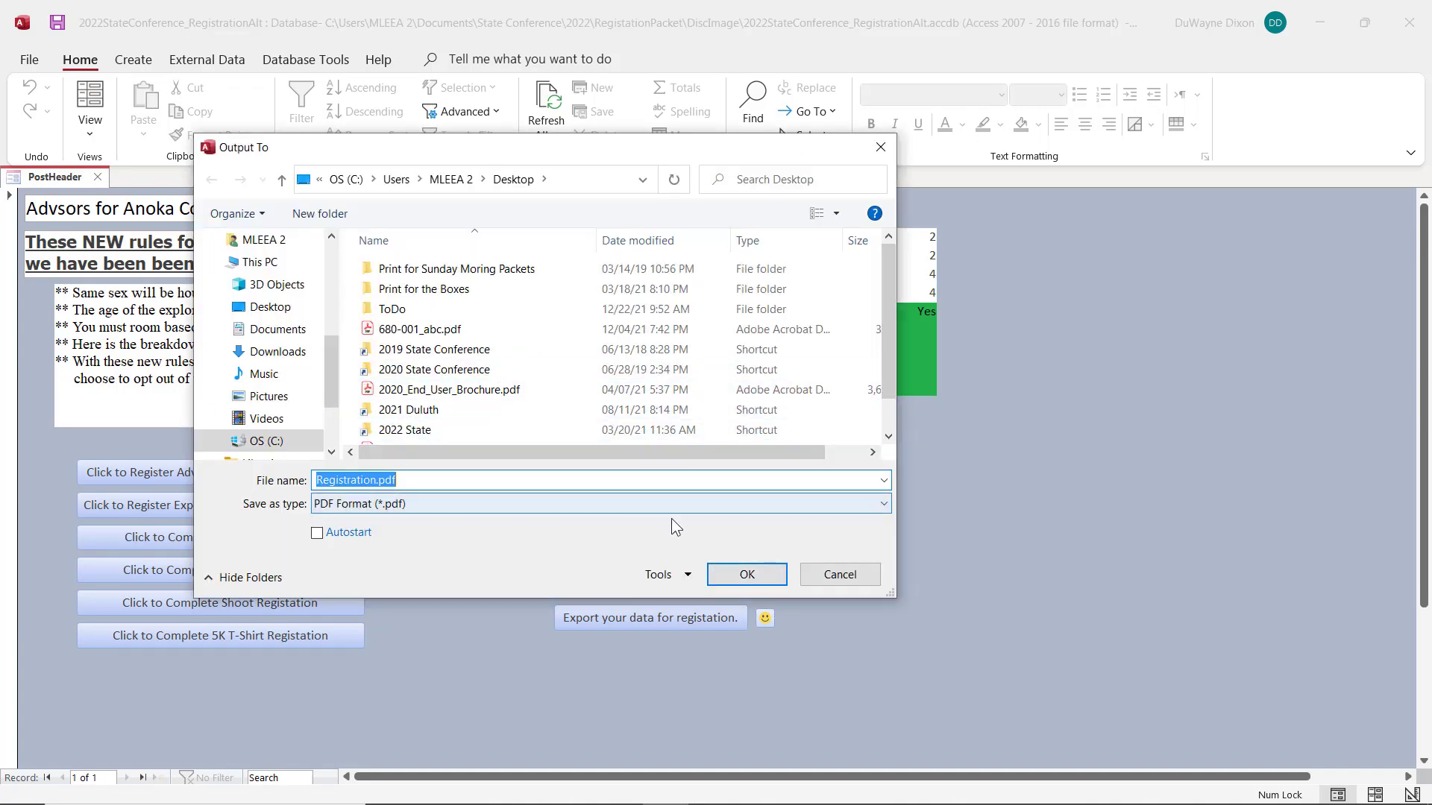
click(744, 587)
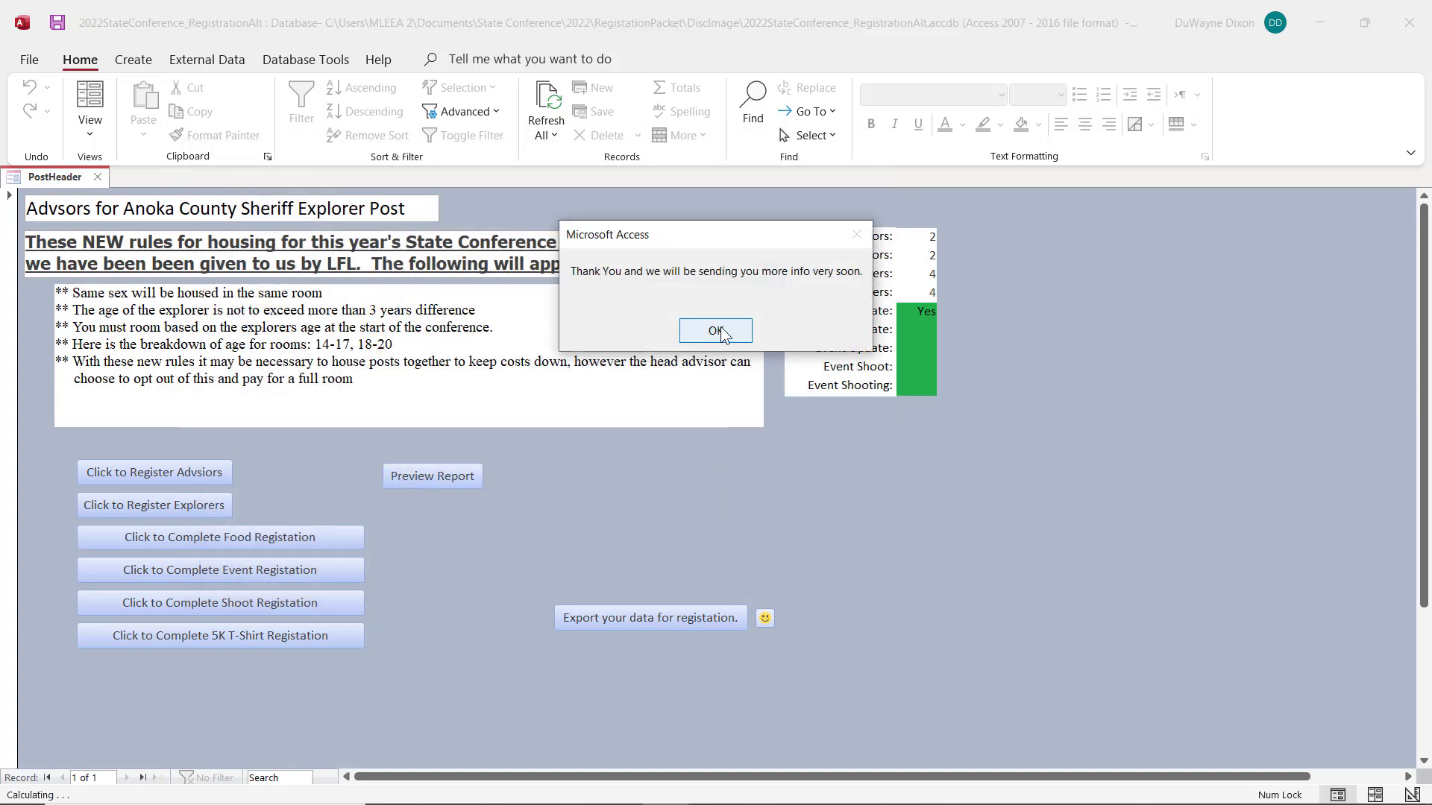
click(721, 328)
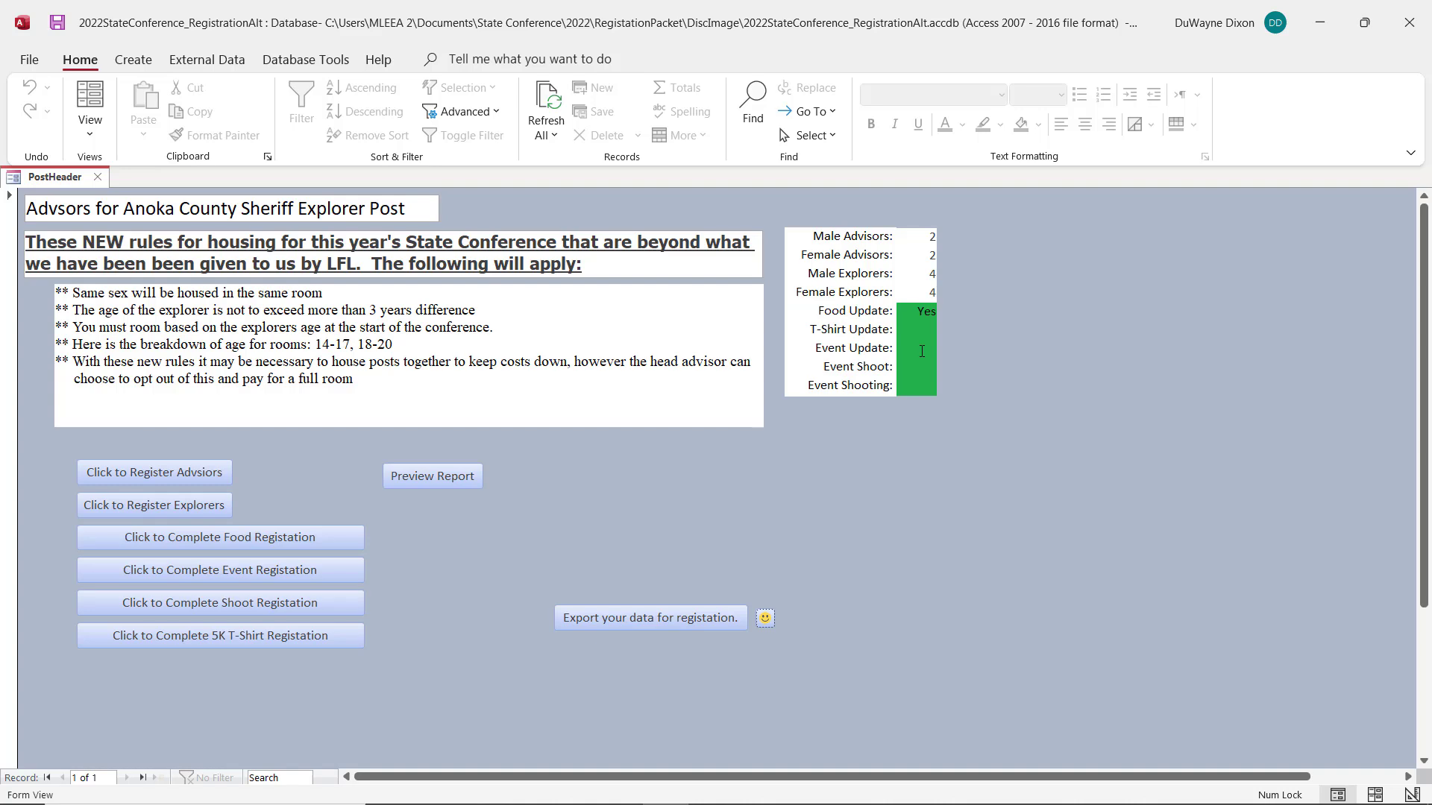
Step: Clear the open windows away from the desktop and check there for the exported tblExport workbooks and Registration.pdf
click(1317, 21)
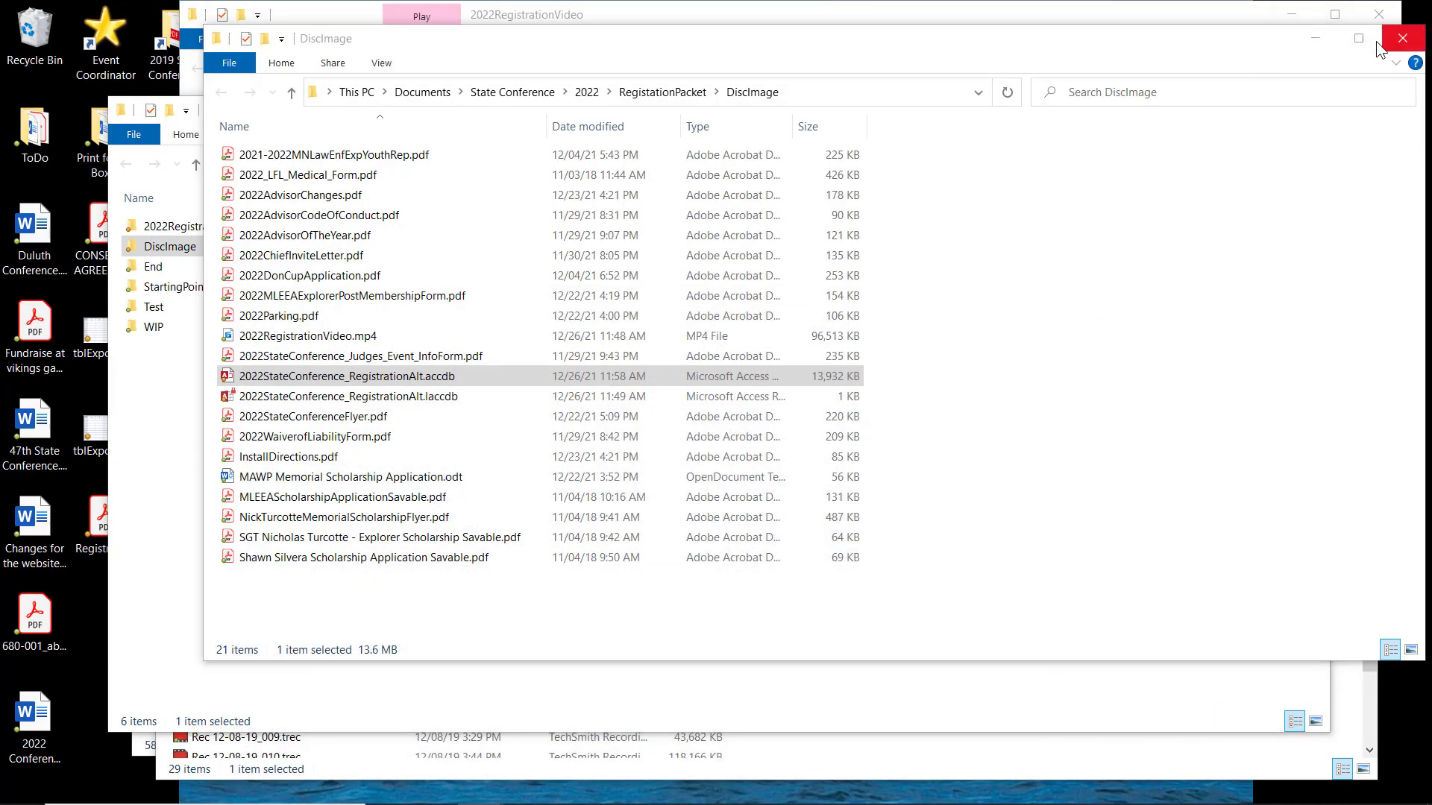
click(1315, 38)
click(1292, 14)
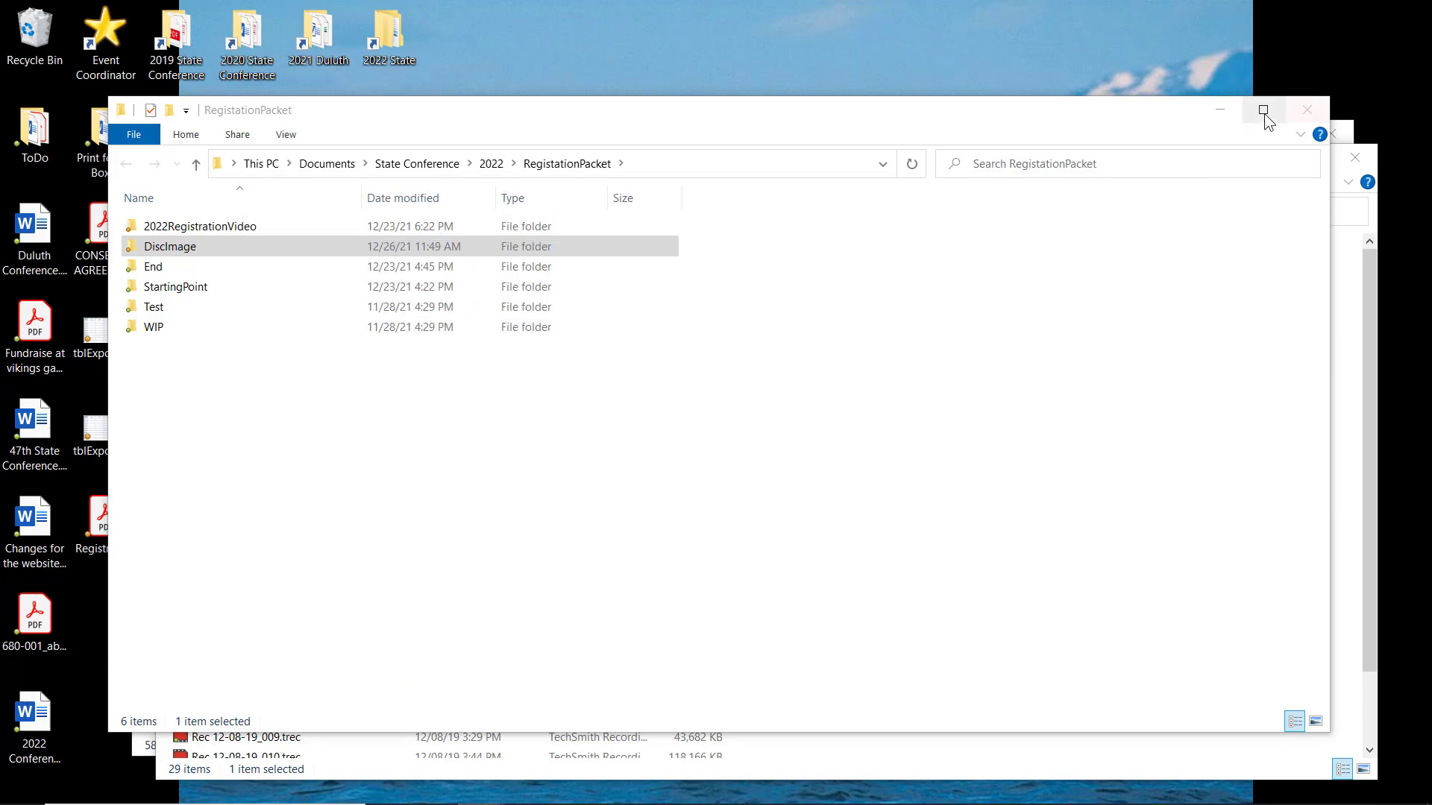
click(1264, 110)
click(1326, 17)
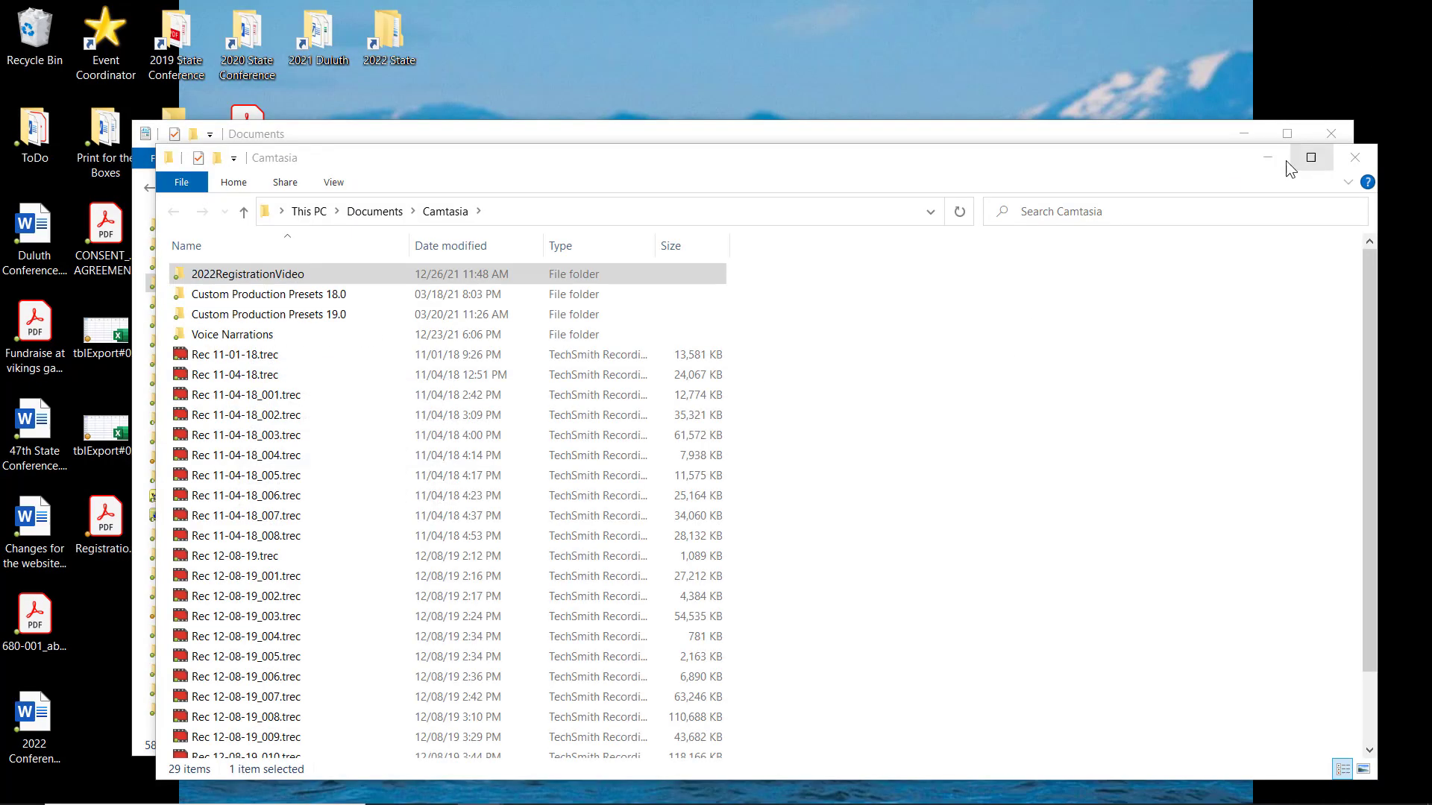
click(1333, 134)
click(1333, 133)
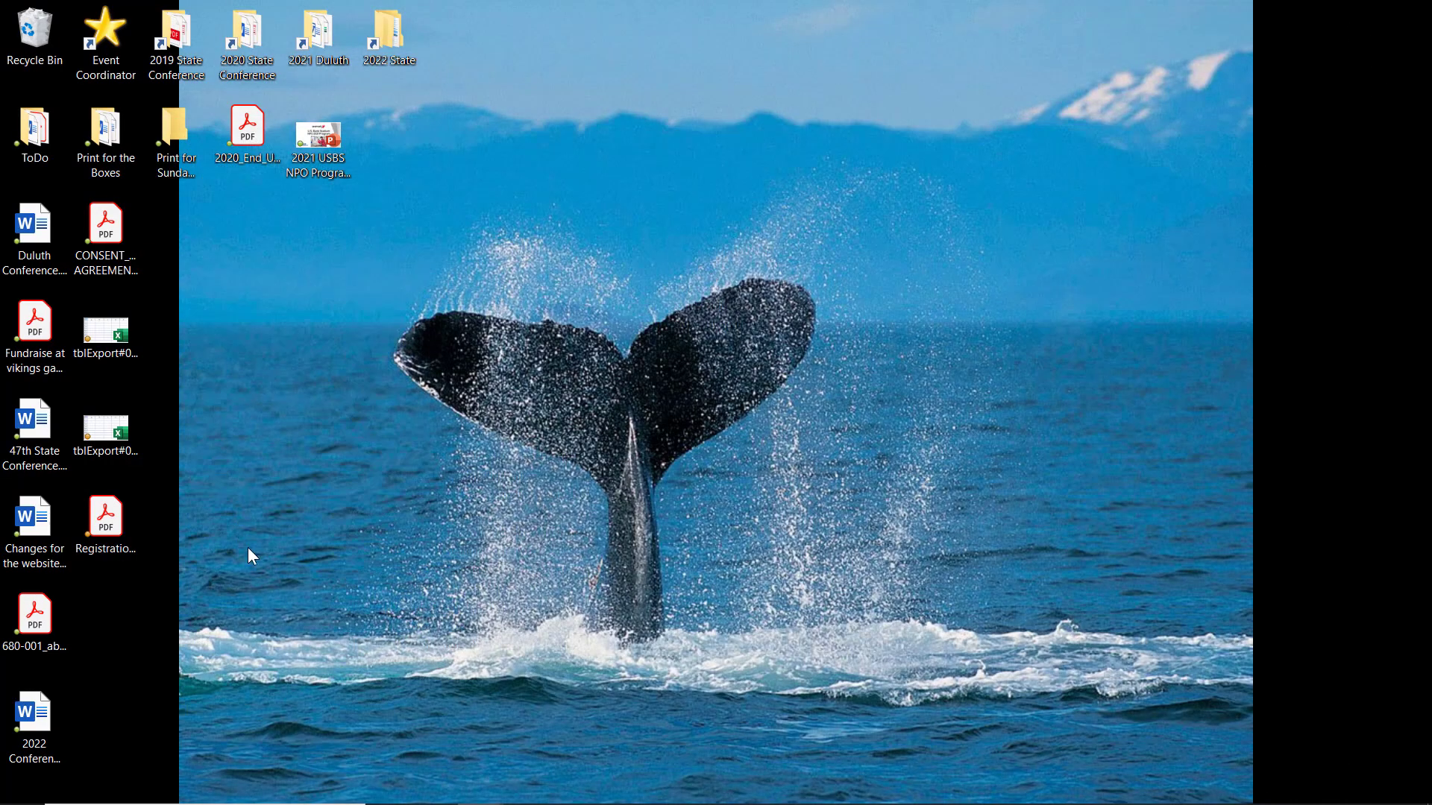
click(110, 422)
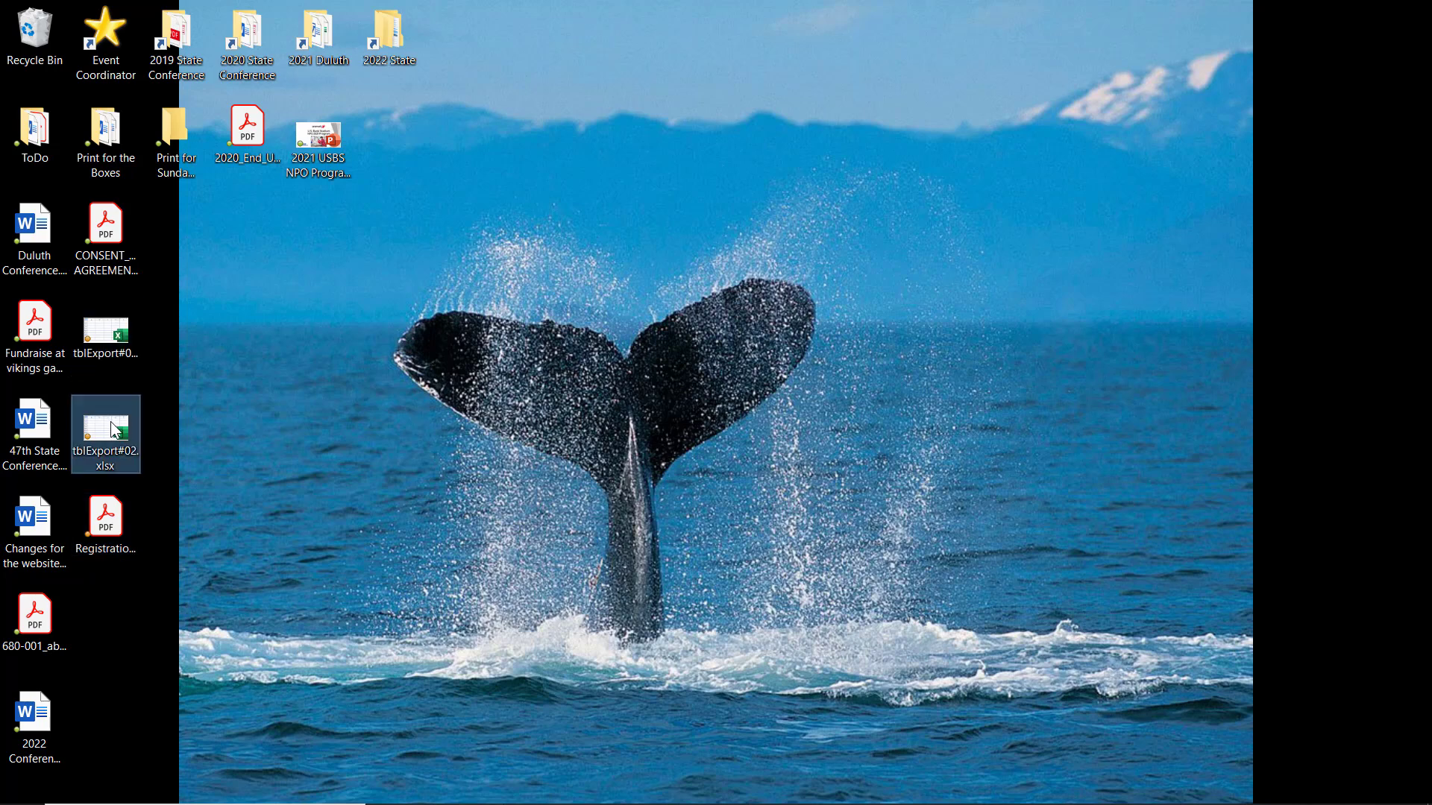
click(123, 536)
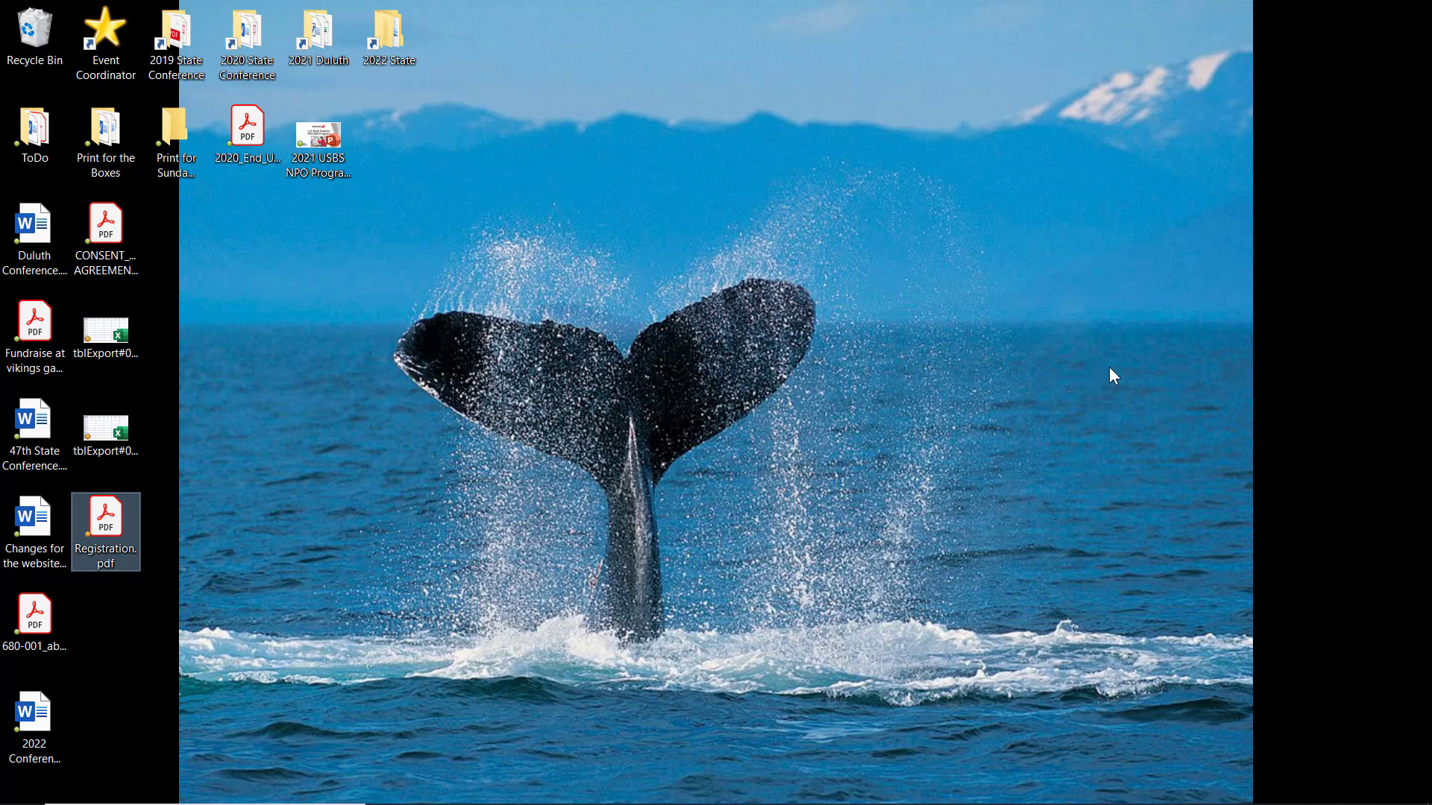
Step: Switch back to Access and close the registration database
key(alt+Tab)
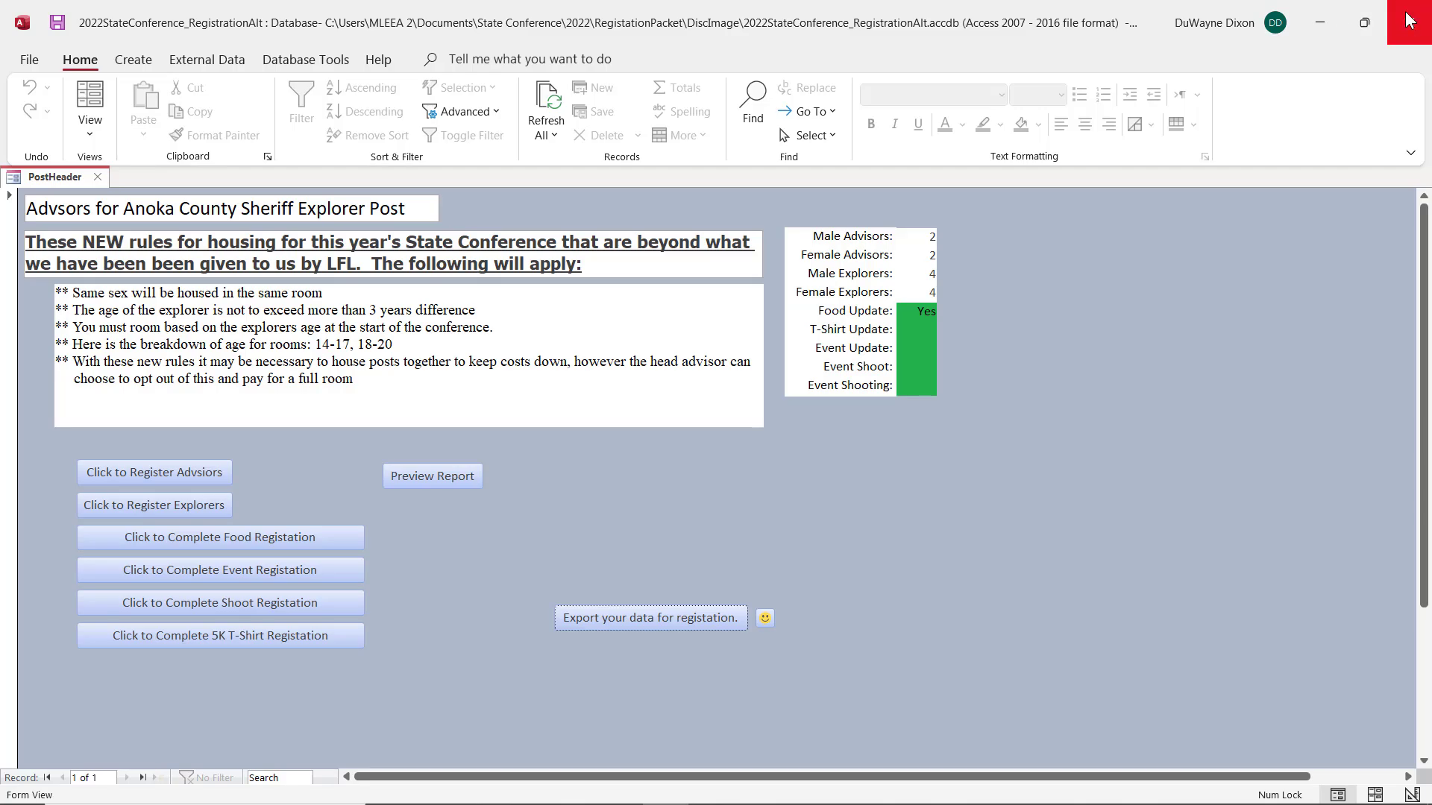
click(1410, 20)
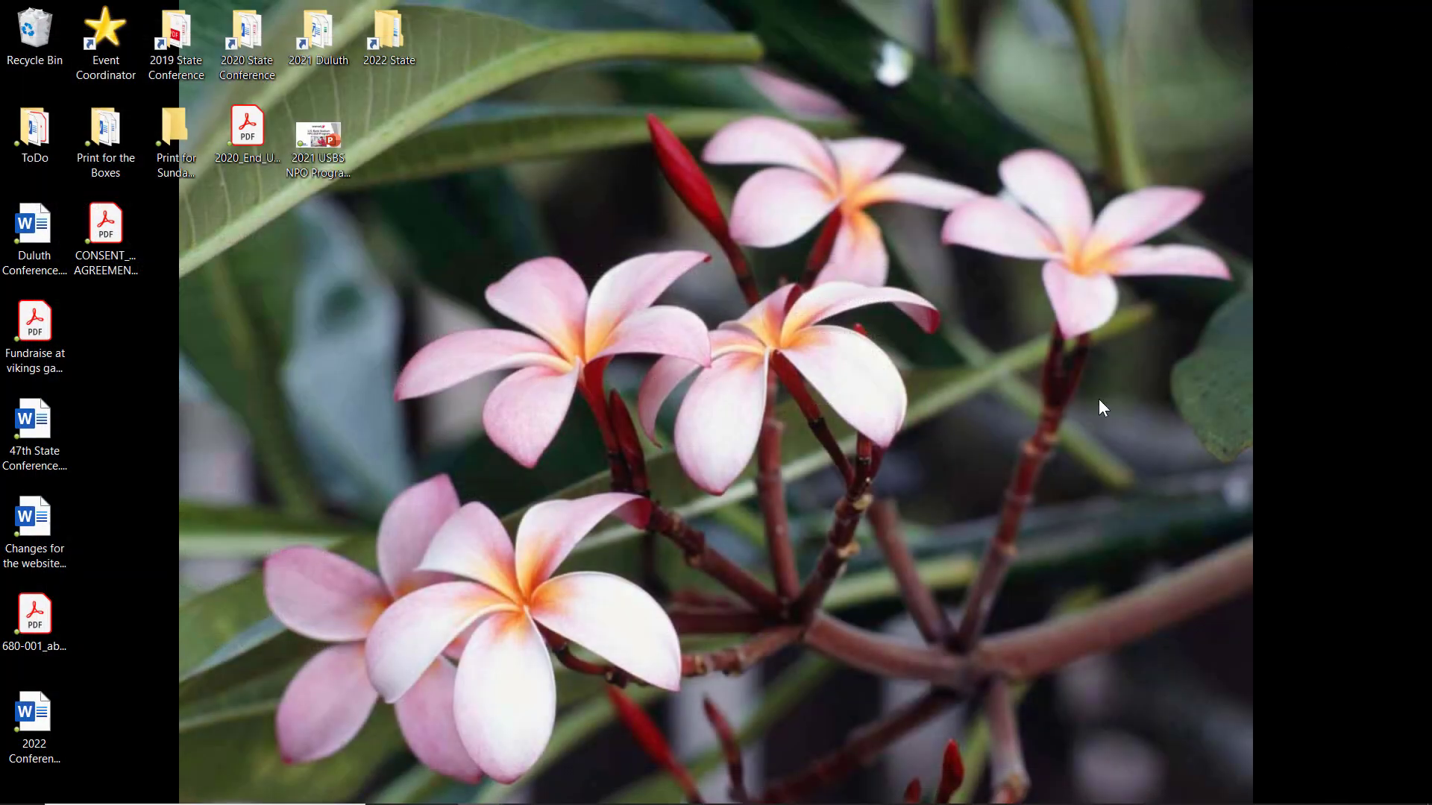